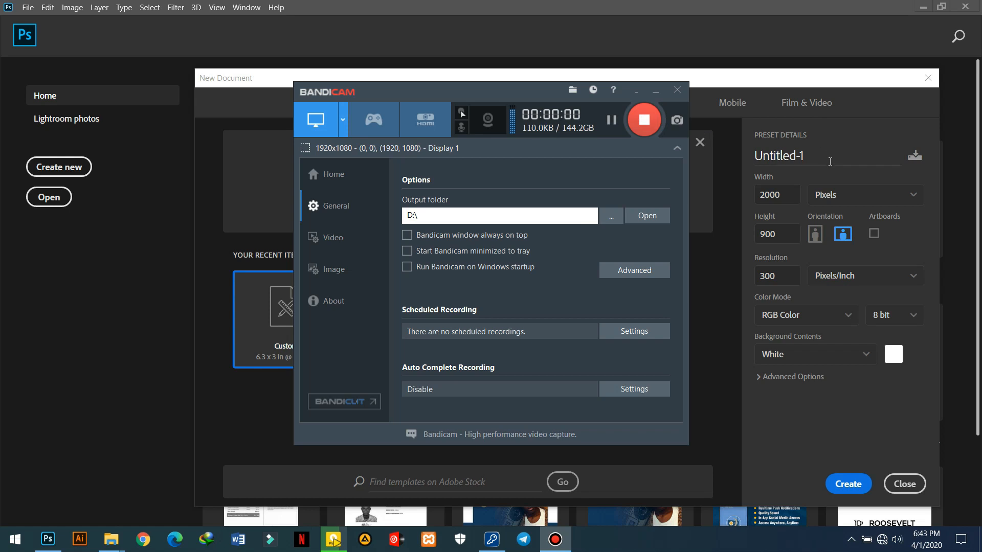
Create a document named "How to design a banner in photoshop cc" measured in inches, with a width of 6.3.
left_click(656, 91)
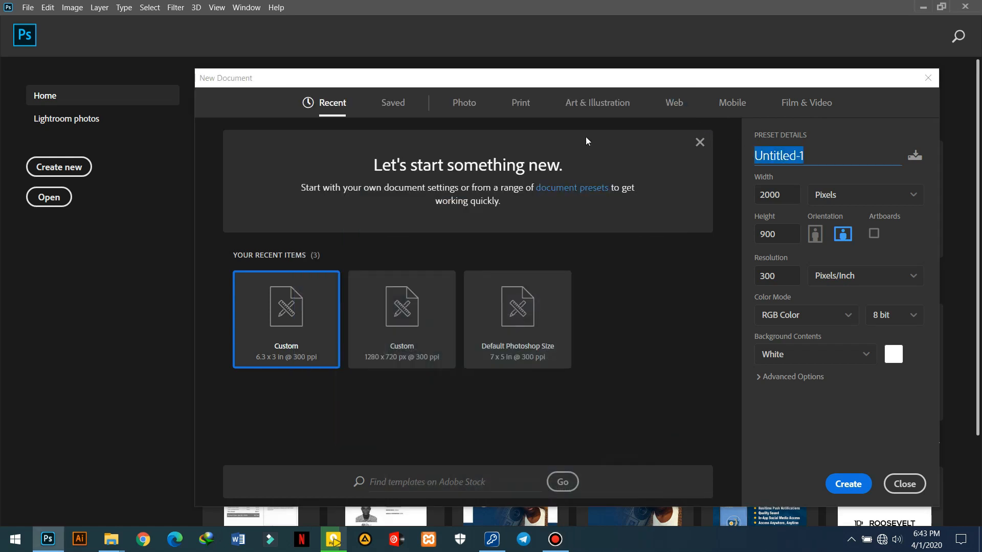
type("How to design a banner in p")
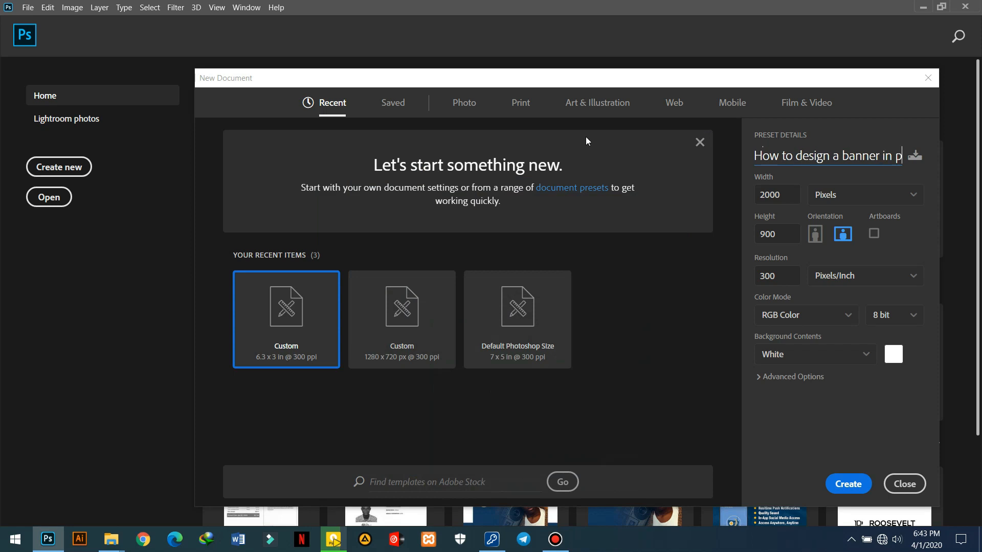
type("hotoshop cc")
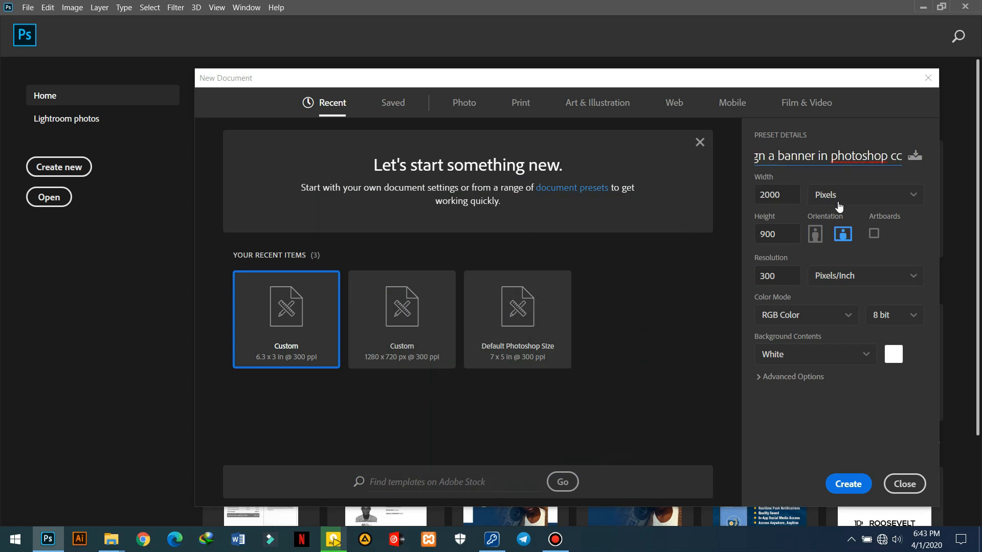
left_click(864, 194)
left_click(870, 239)
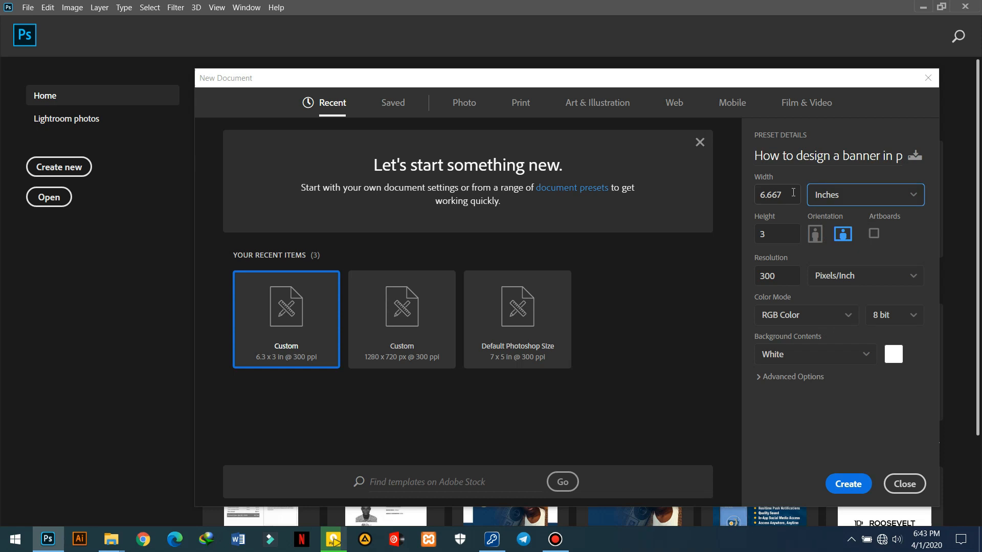
type("6.3")
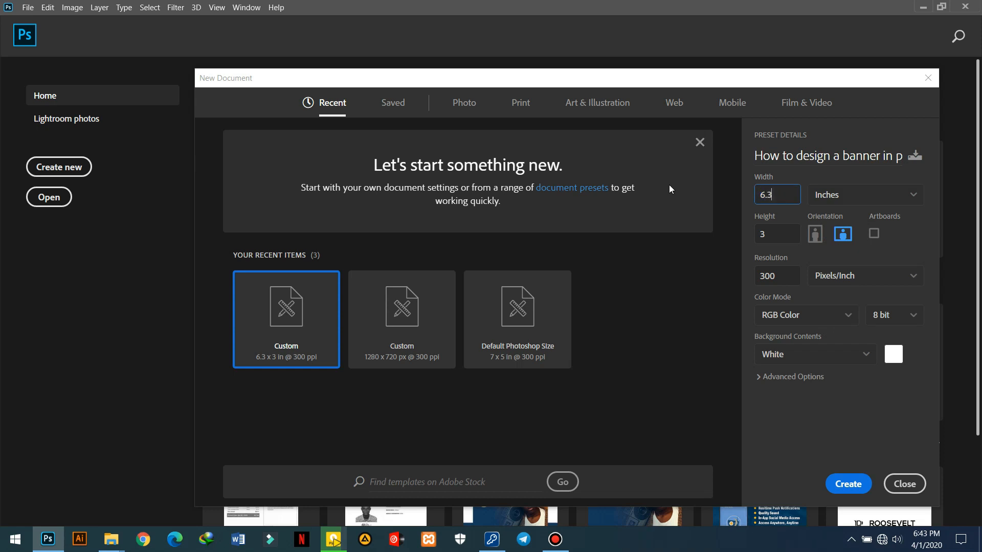
left_click(778, 237)
left_click(848, 483)
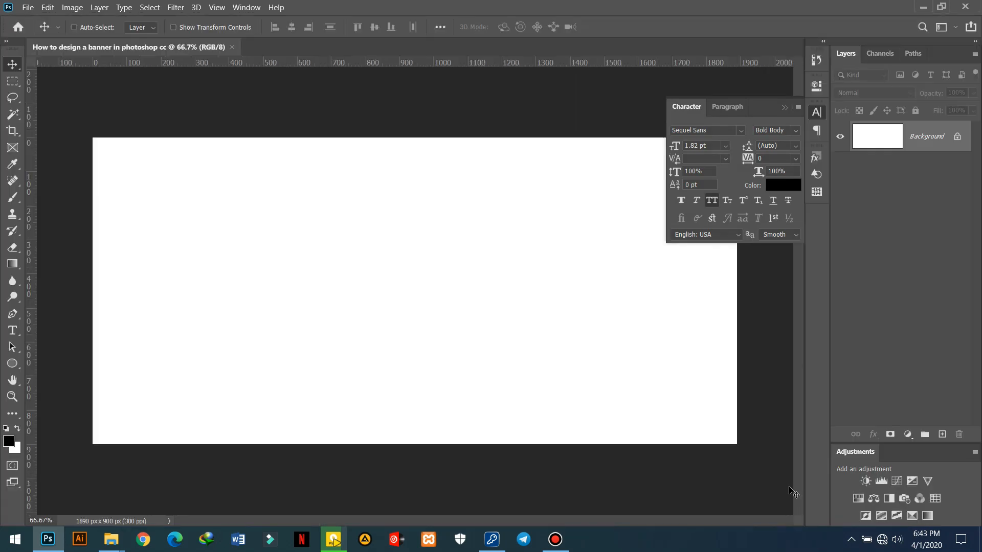
Add vertical guides at about 100 px and 1800 px as the banner's side margins.
left_click(784, 108)
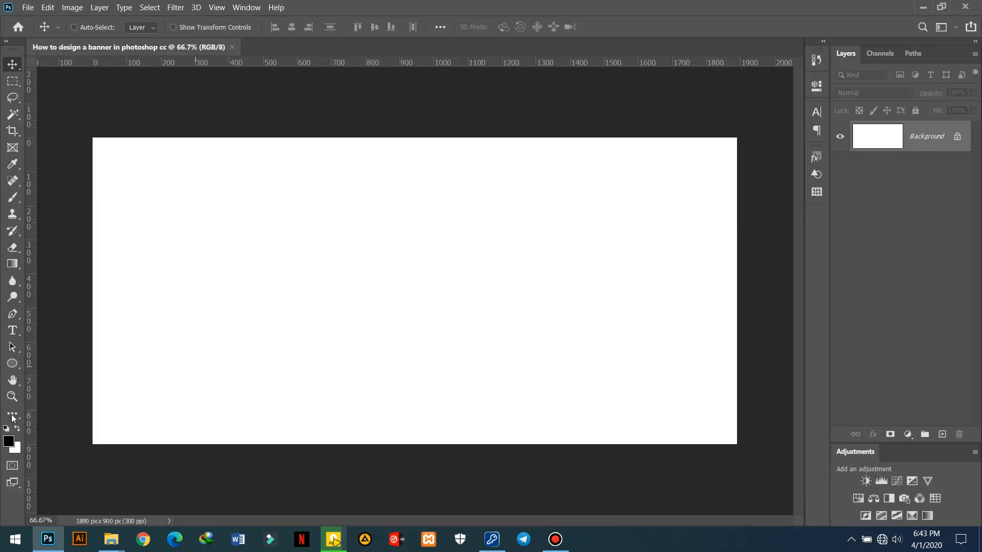
left_click_drag(30, 222, 126, 108)
left_click_drag(37, 207, 706, 186)
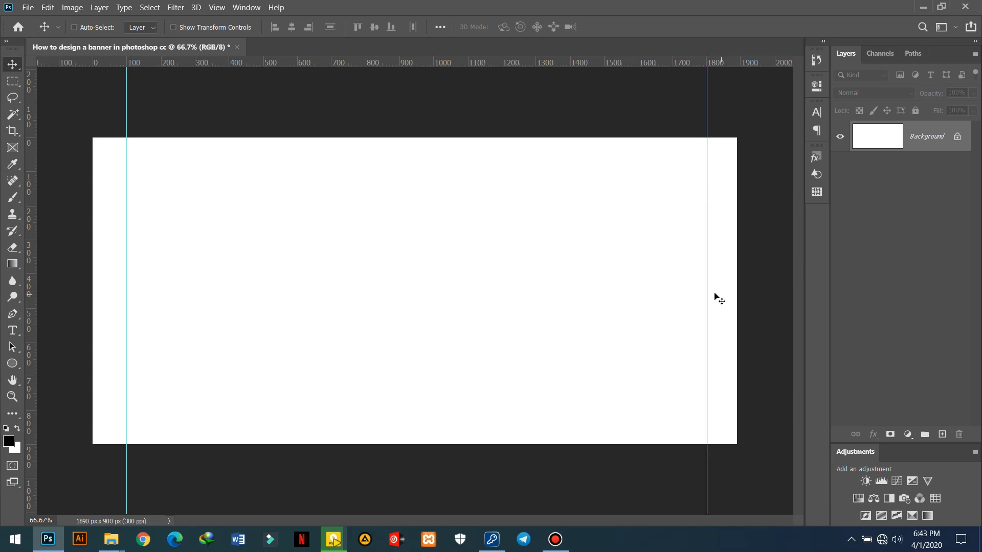
mouse_move(707, 289)
left_mouse_down()
mouse_move(694, 291)
mouse_move(707, 288)
left_mouse_up()
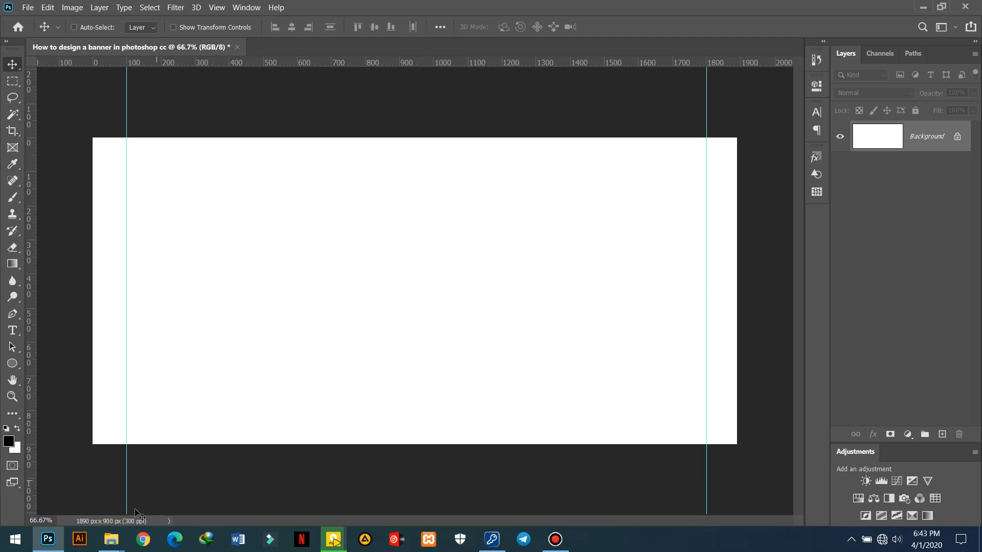
Place the nike_PNG11 image from the sneaker banner folder into the banner, centred on the canvas.
mouse_move(114, 545)
left_click(87, 501)
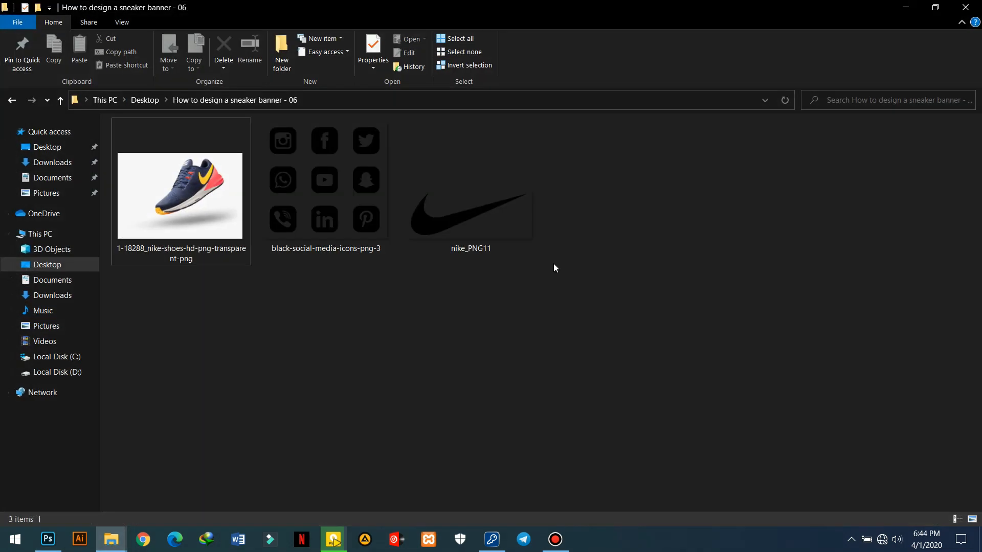
left_click_drag(484, 211, 385, 250)
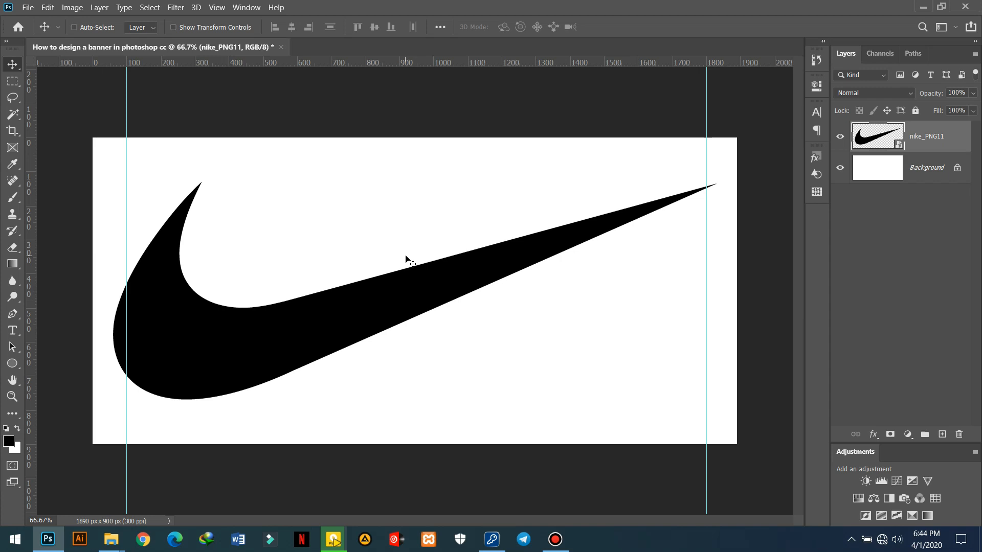
key("ctrl+a")
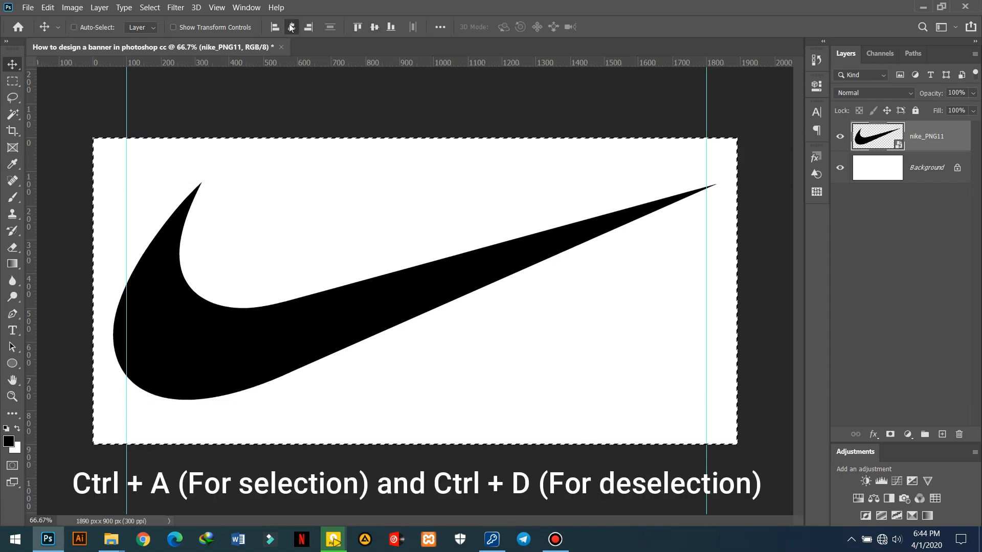
key("ctrl+d")
Scale the Nike swoosh to 8.80% so it spans exactly between the two vertical guides.
key("ctrl+t")
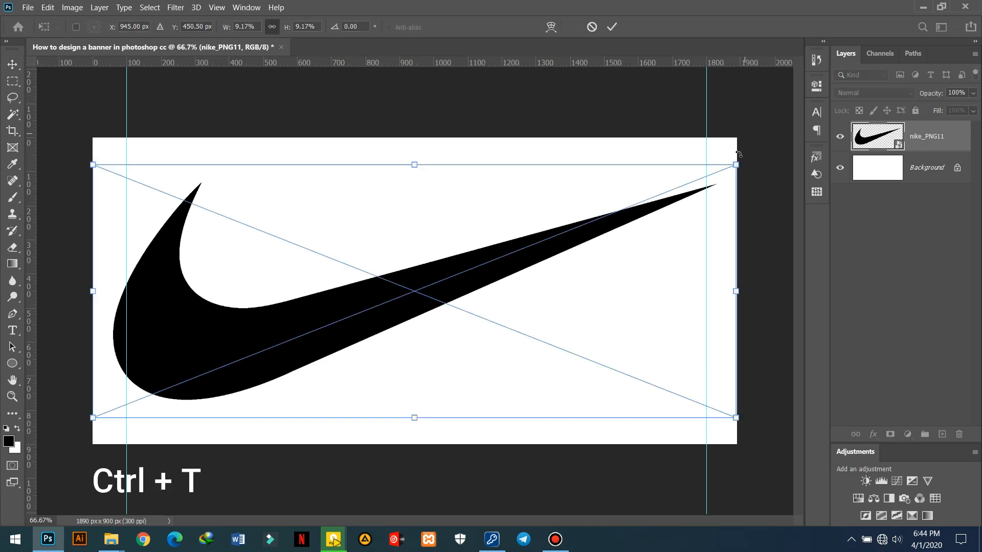
left_click_drag(734, 164, 726, 166)
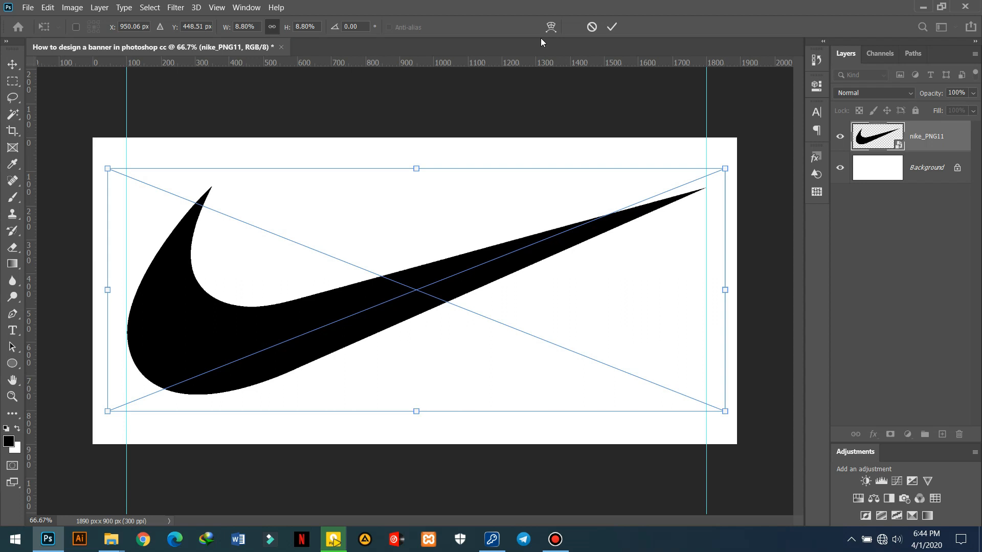
left_click(612, 27)
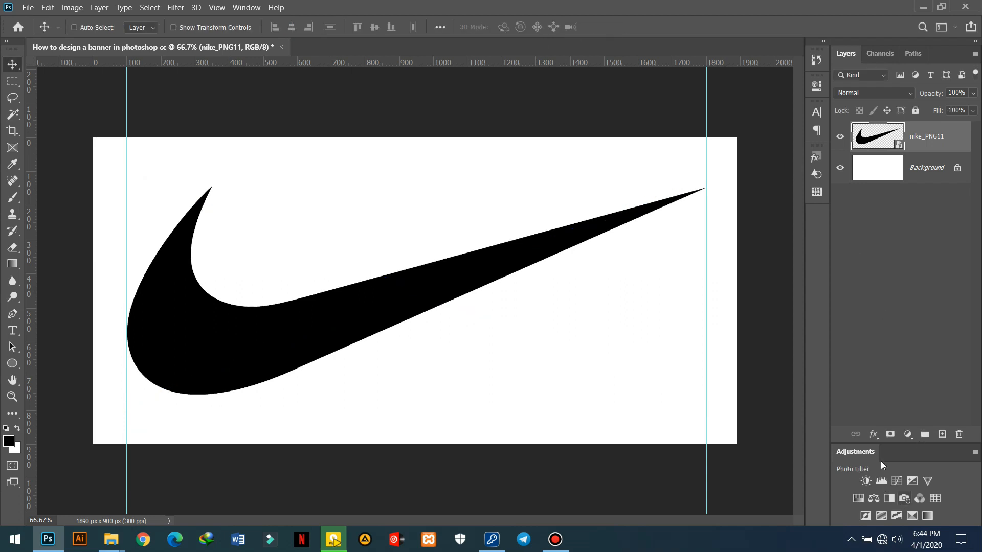
Apply a Color Overlay in ef2f4c to the nike_PNG11 layer and collapse its effects list.
left_click(876, 434)
left_click(885, 385)
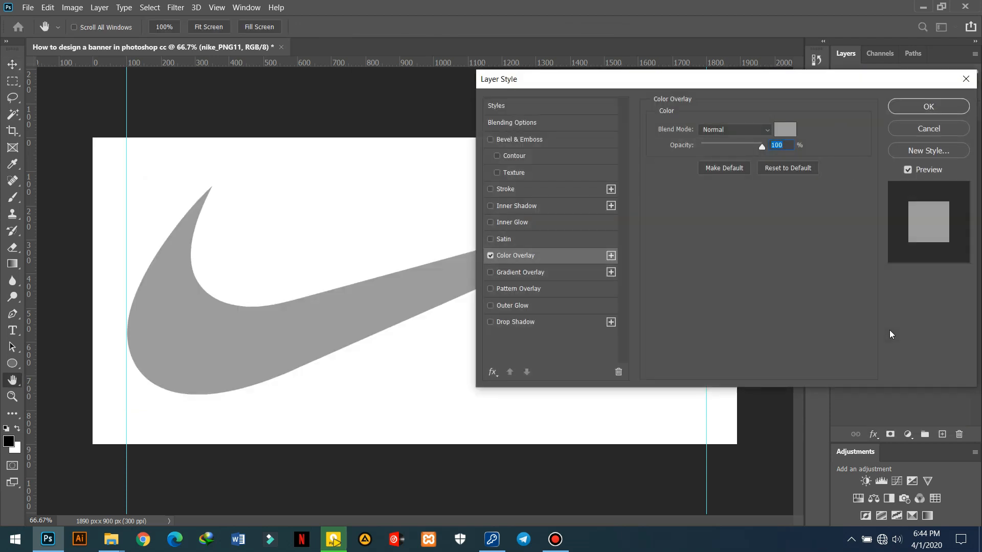
left_click(787, 131)
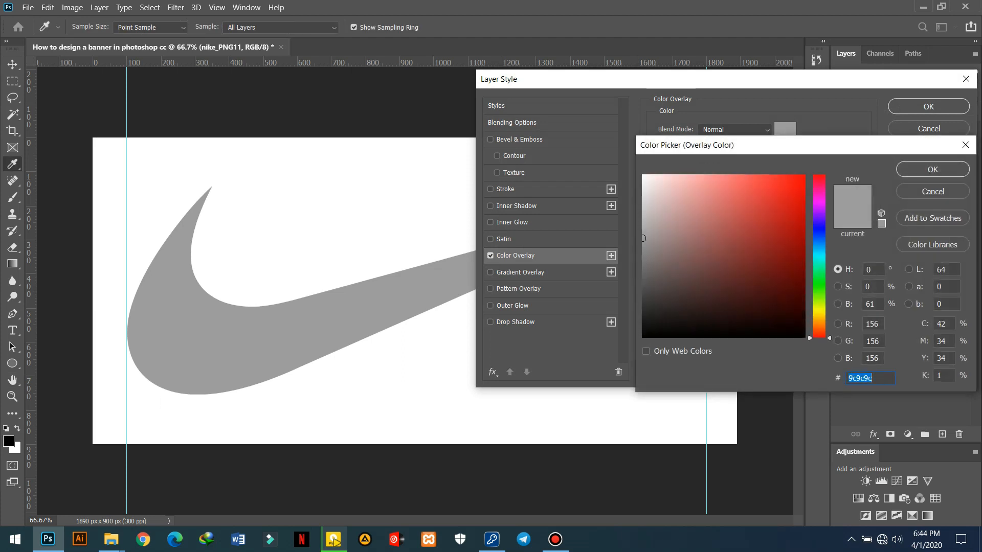
type("ef")
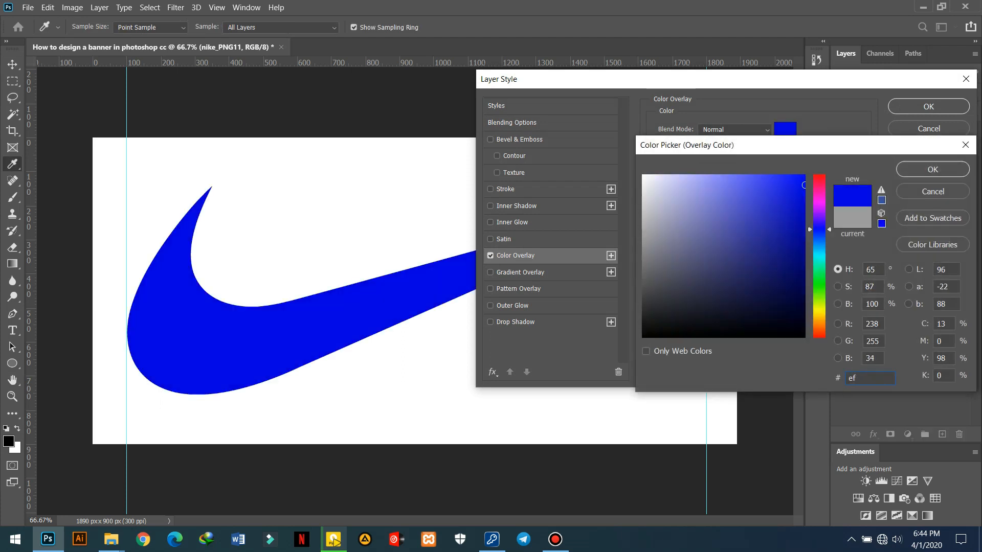
type("2f")
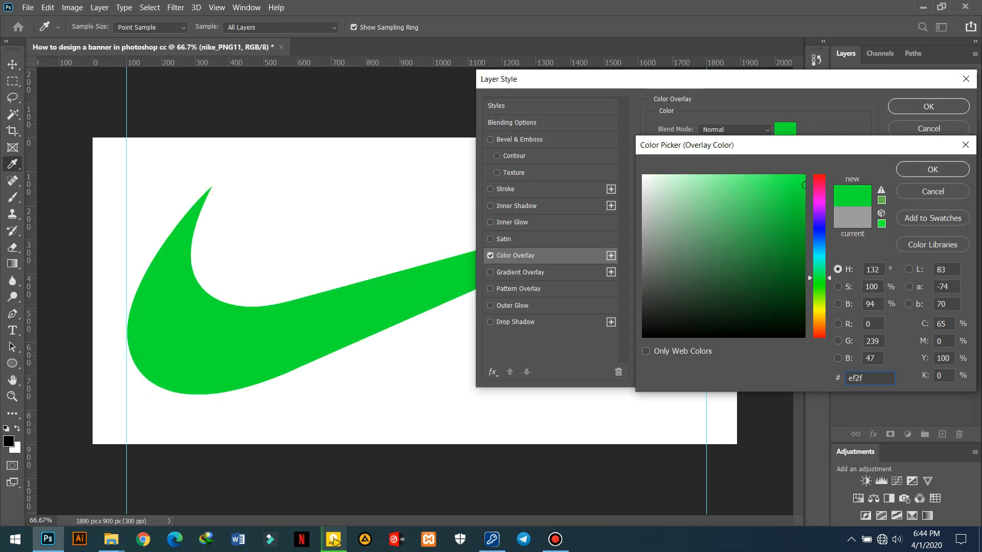
type("4c")
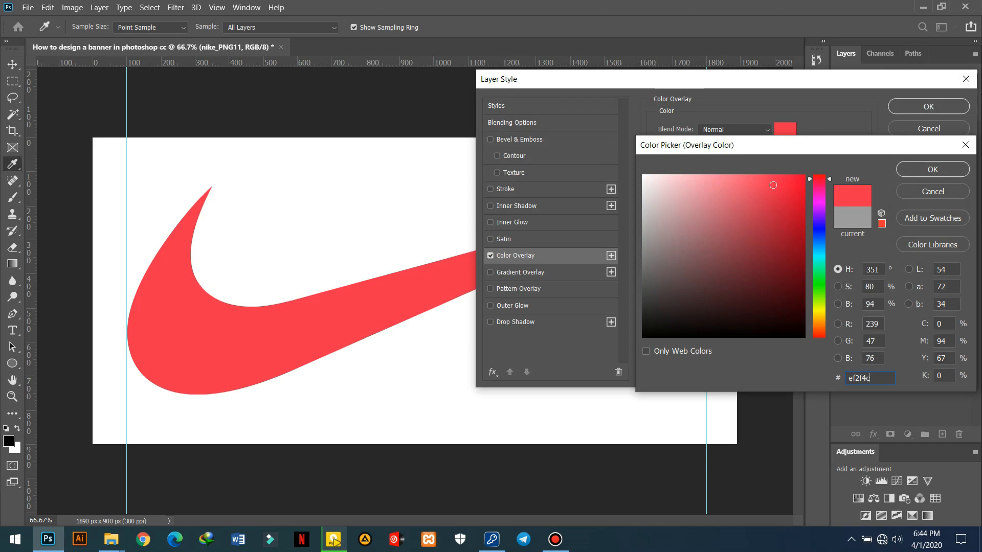
left_click(933, 169)
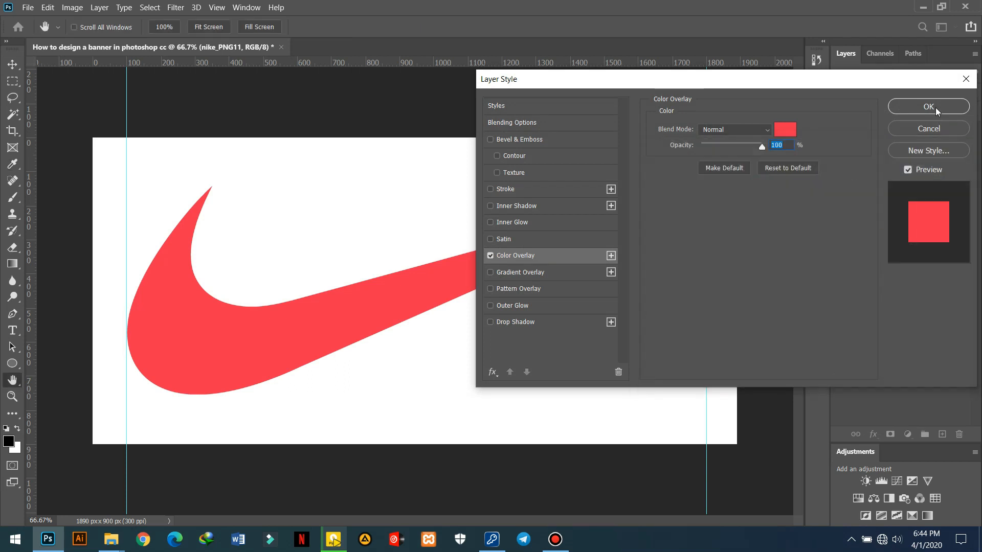
left_click(935, 107)
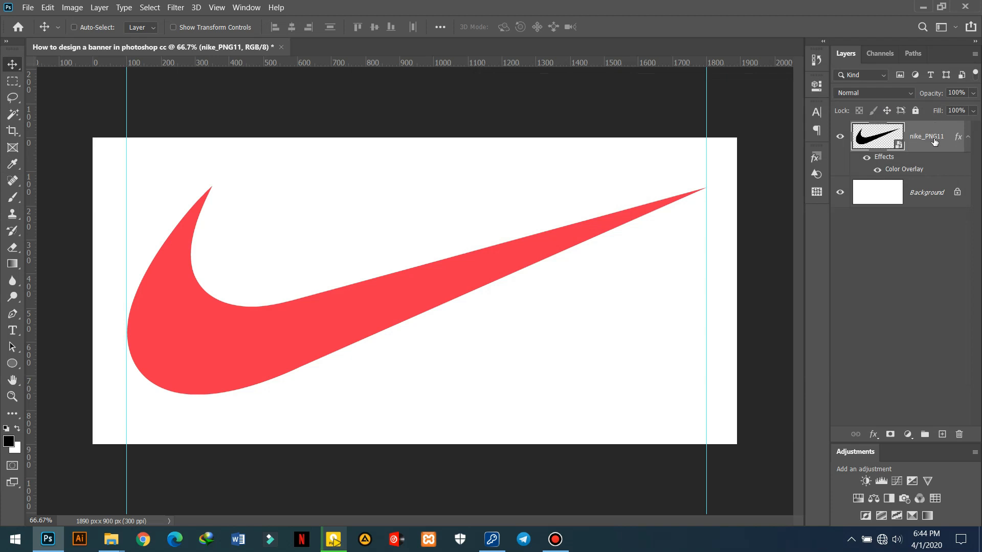
left_click(968, 135)
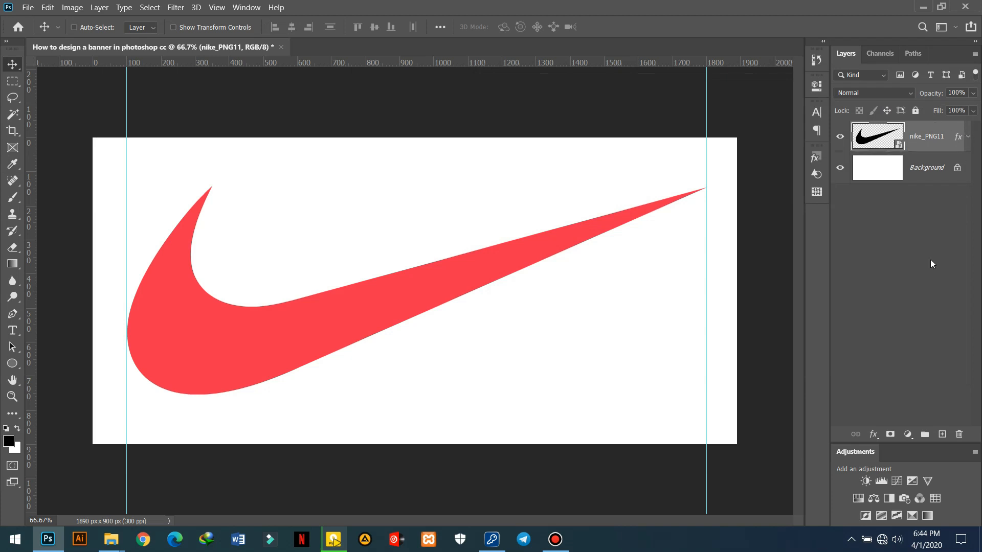
Create a layer group named Nike Logo, move the nike_PNG11 layer into it and check the group's content.
left_click(926, 435)
double_click(887, 130)
type("Nike Lo")
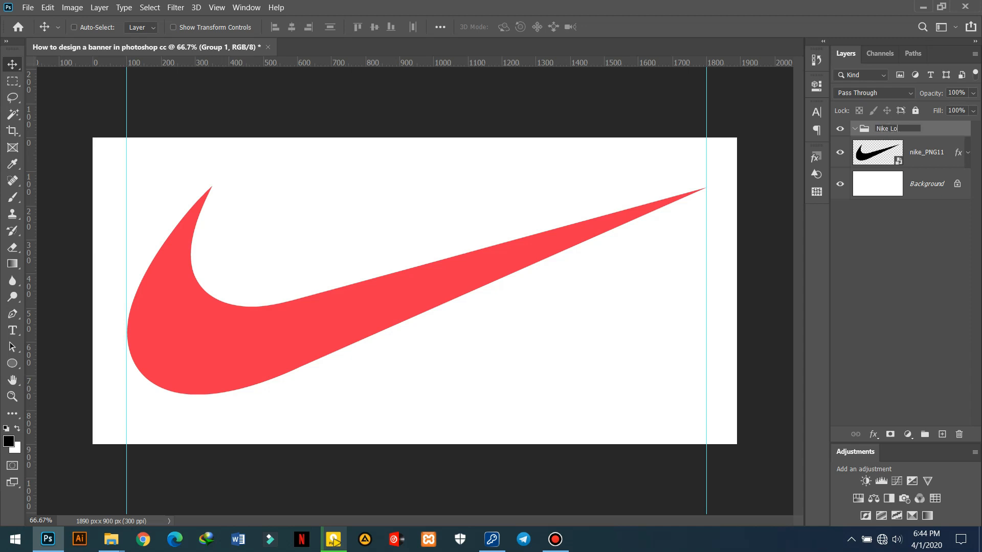
type("go")
key("Return")
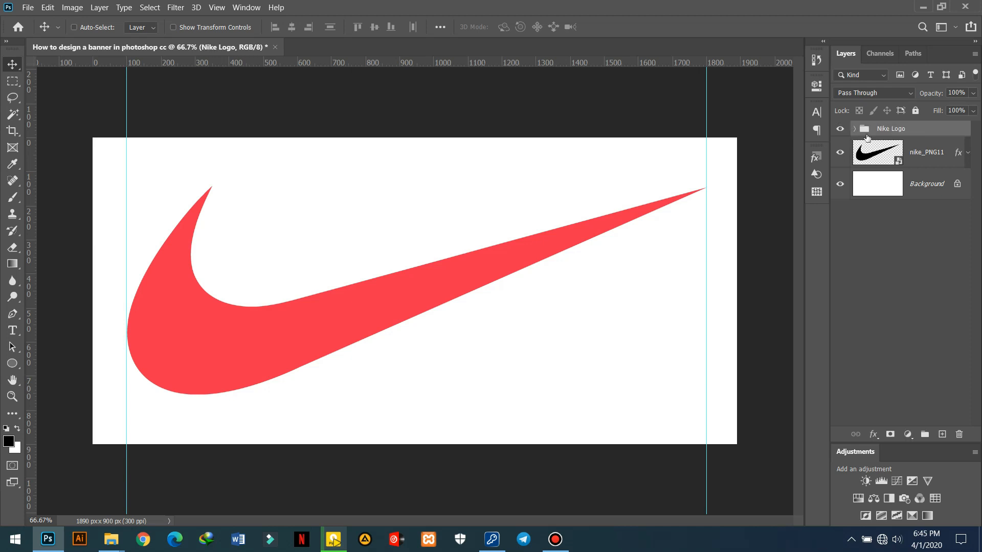
left_click_drag(879, 145, 894, 131)
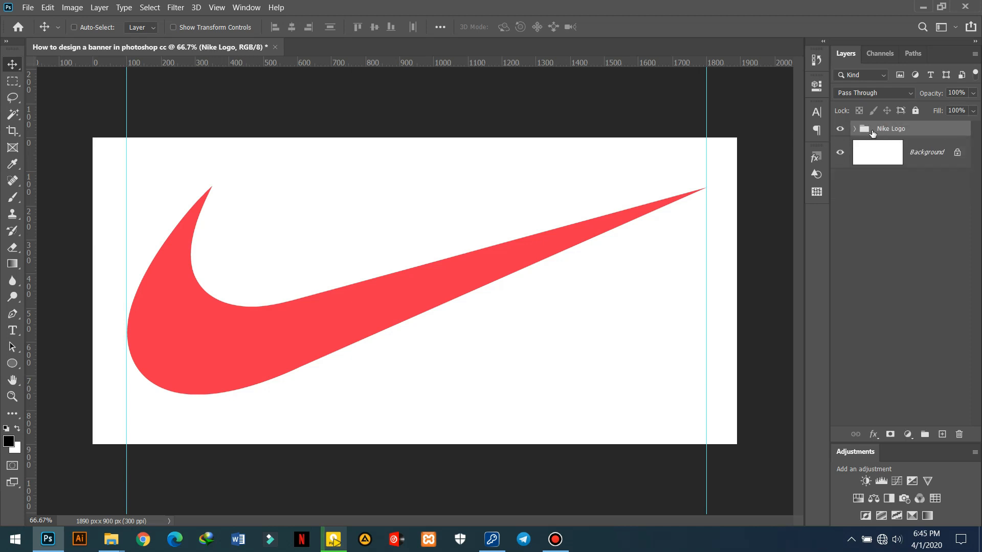
left_click(854, 129)
left_click(842, 156)
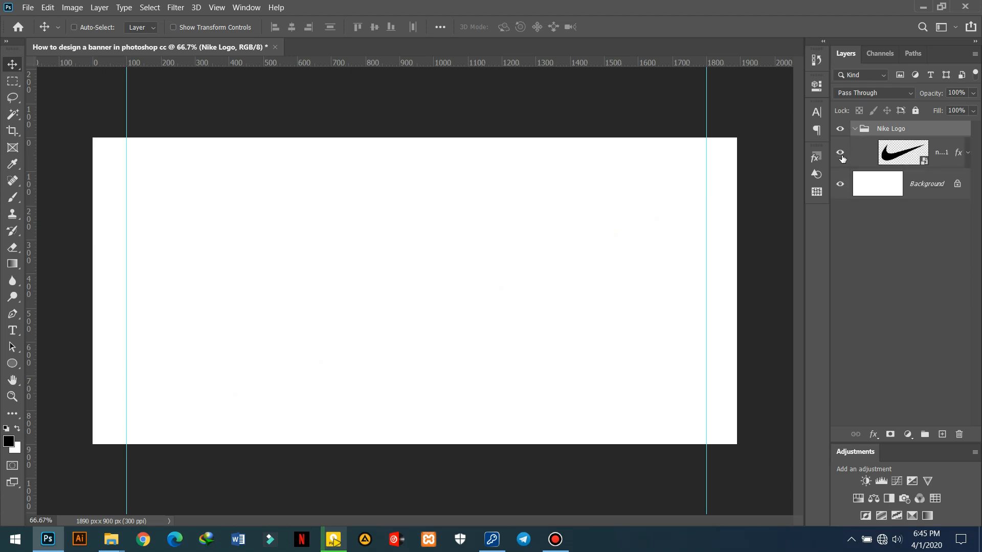
left_click(854, 129)
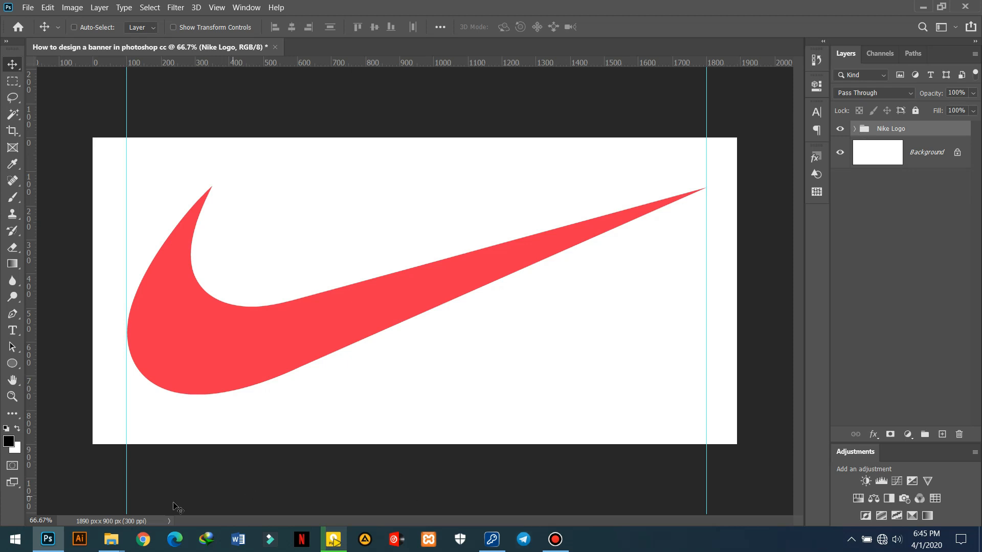
Open the 1-18288_nike-shoes-hd-png-transparent-png image from the sneaker banner folder as a separate document.
left_click(111, 539)
left_click(77, 497)
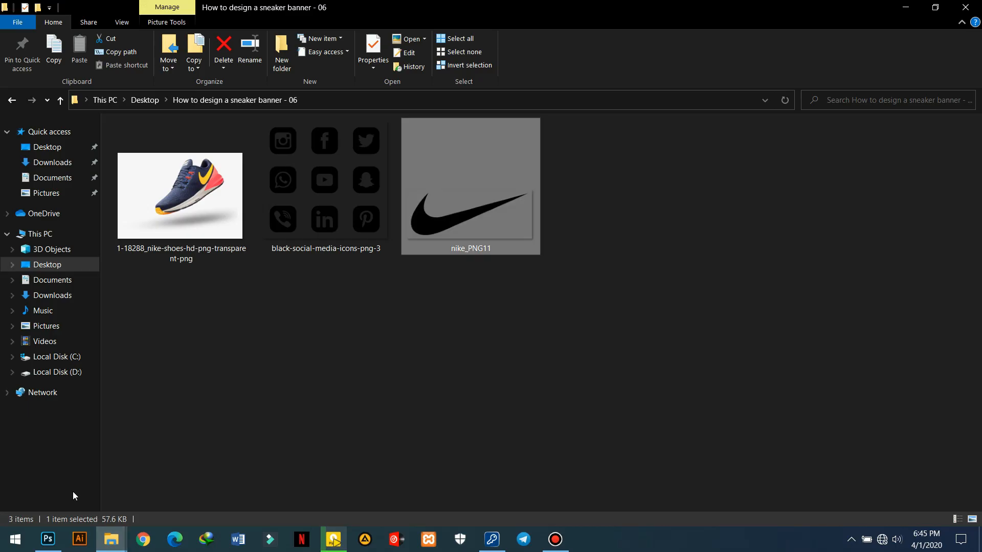
left_click_drag(198, 188, 414, 9)
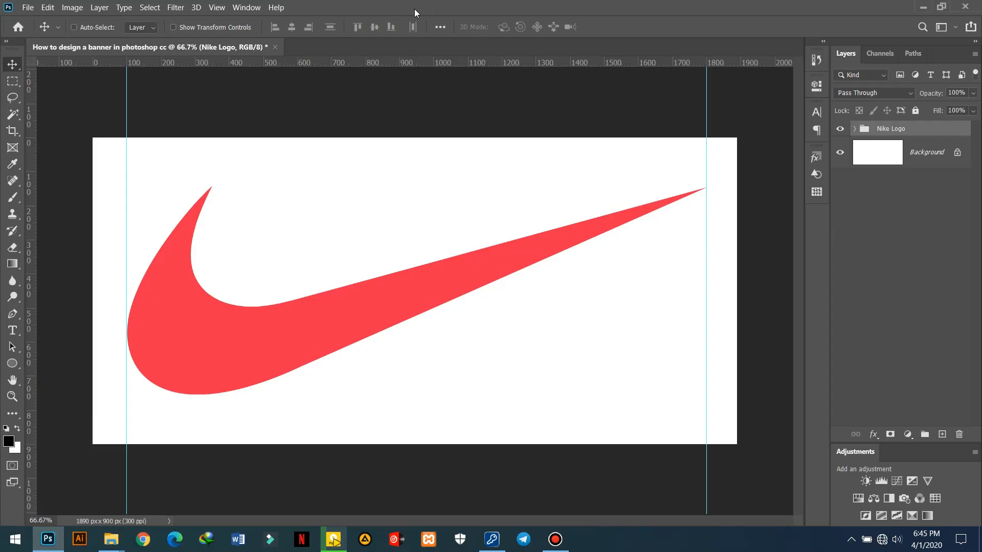
Isolate the shoe with Select Subject, mask out its background and apply the layer mask.
left_click(13, 113)
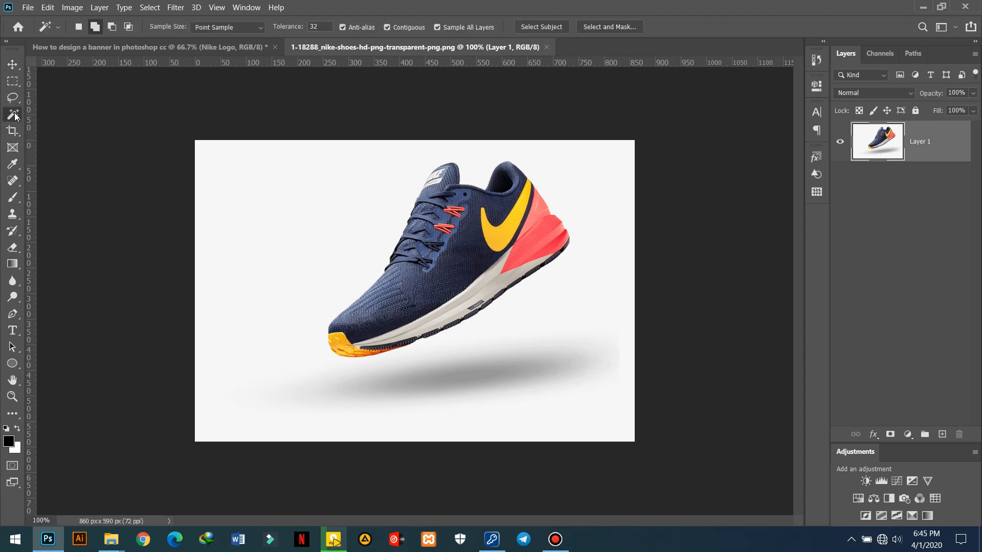
left_click(536, 25)
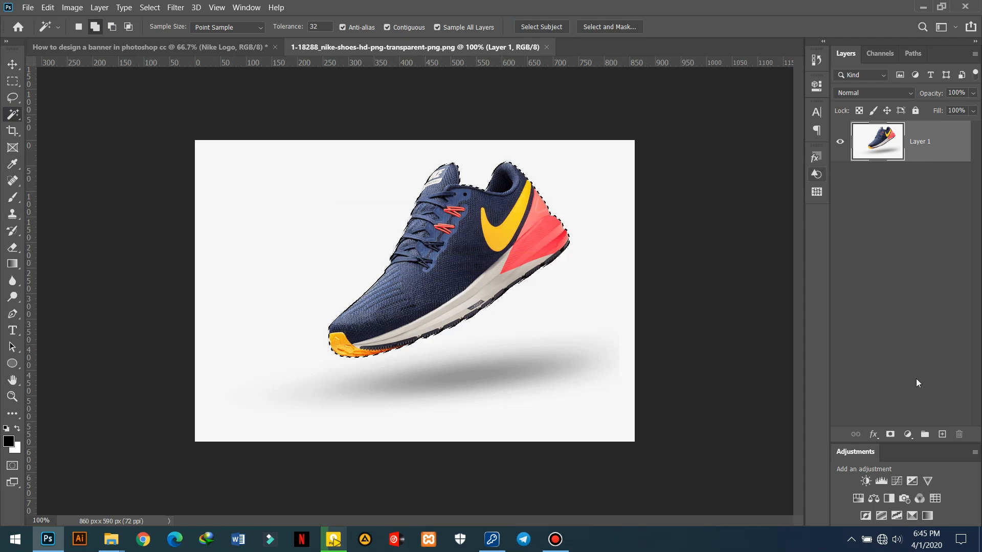
left_click(890, 435)
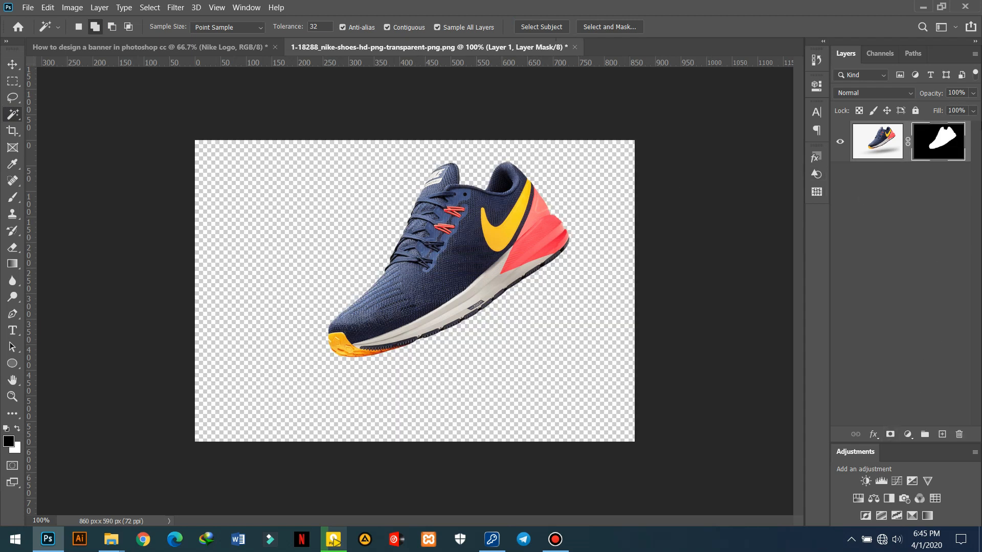
right_click(940, 150)
left_click(914, 182)
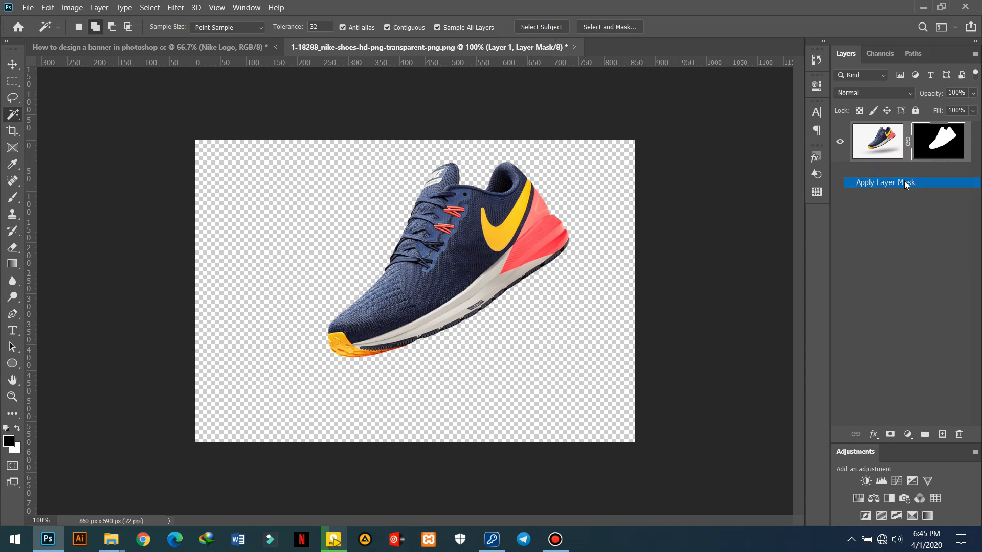
Convert the cut-out shoe layer to a smart object and move it into the banner document.
right_click(932, 133)
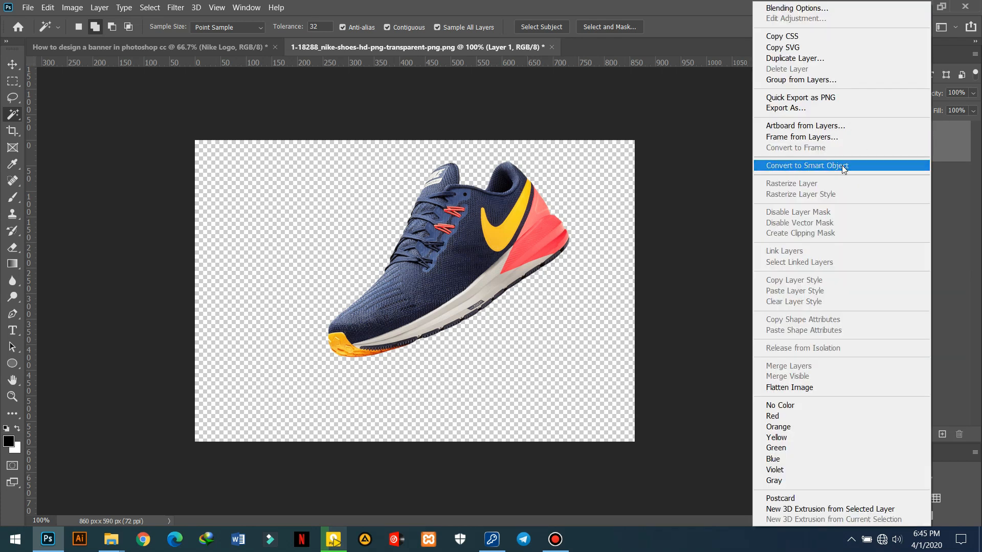
left_click(849, 165)
left_click(13, 67)
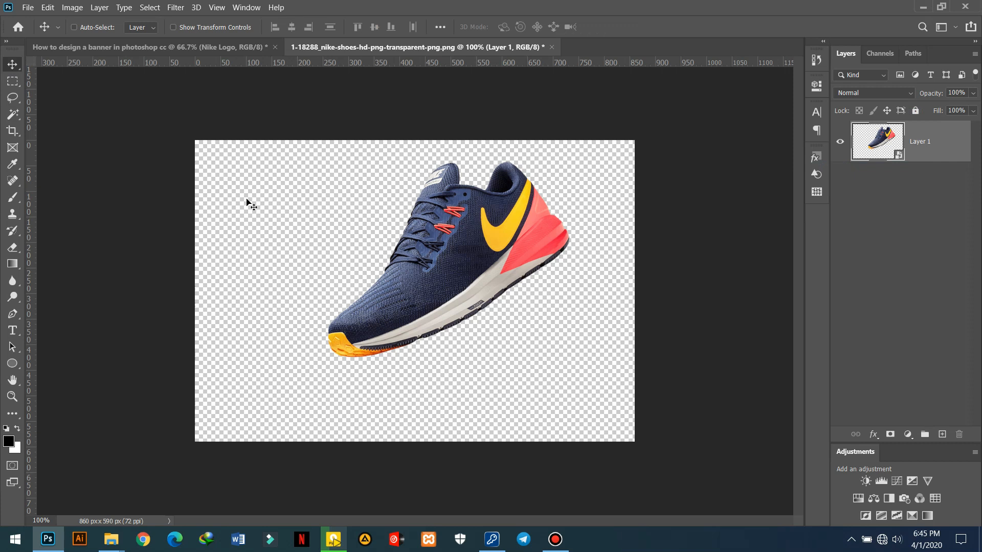
left_click_drag(478, 227, 419, 281)
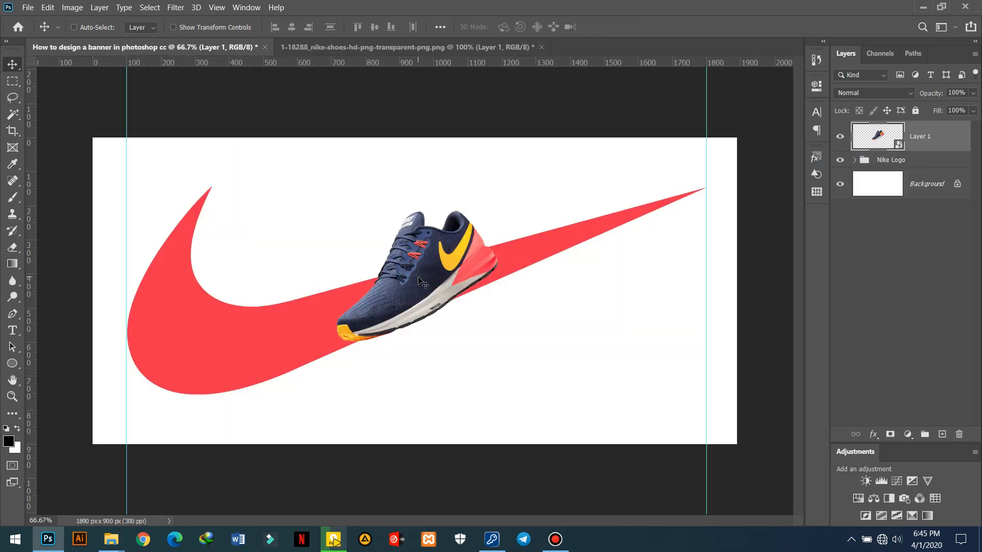
Align the shoe layer to the vertical and horizontal centers of the whole canvas, then deselect.
key("ctrl+a")
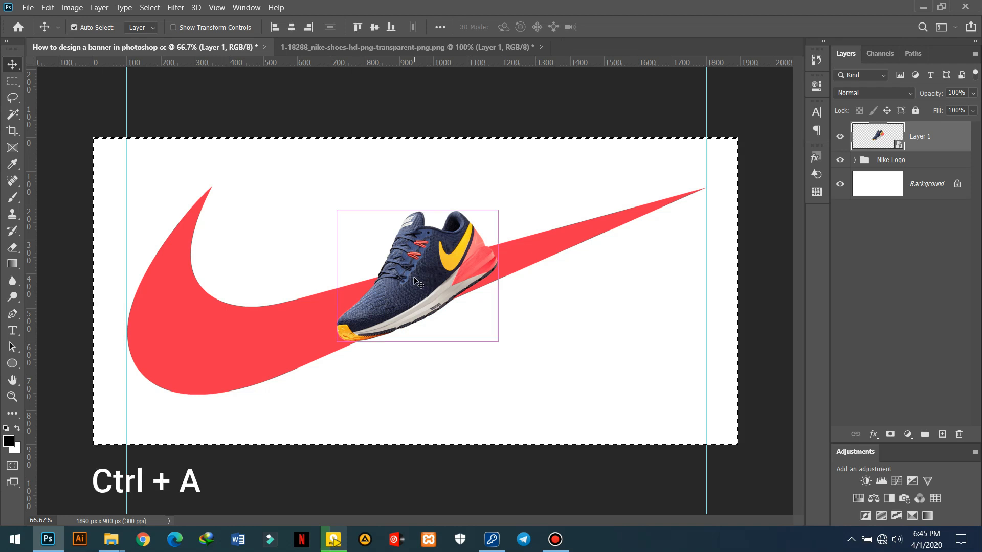
left_click(372, 26)
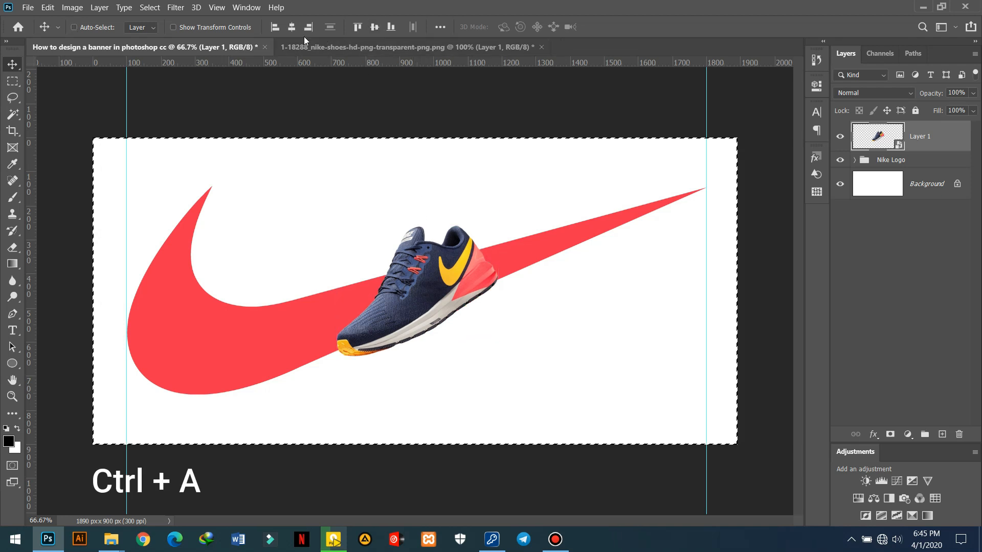
left_click(292, 27)
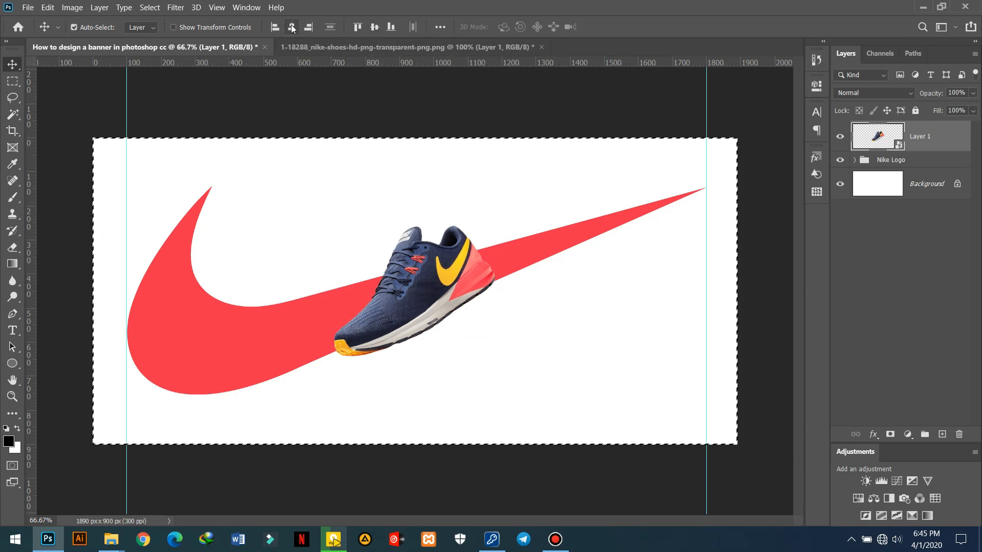
key("ctrl+d")
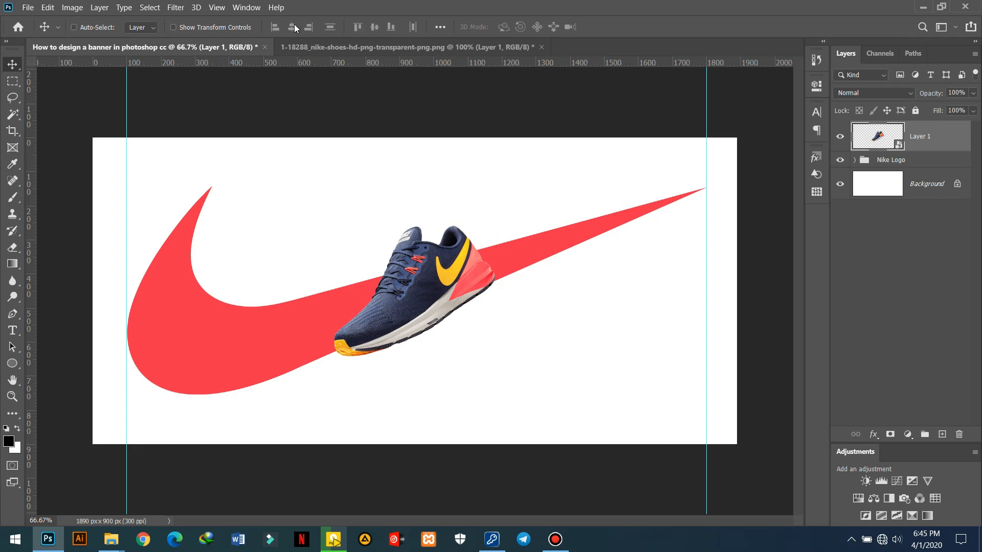
Enlarge the shoe proportionally about its center to a scale of about 40.87%.
key("ctrl+t")
left_click_drag(493, 225, 558, 183)
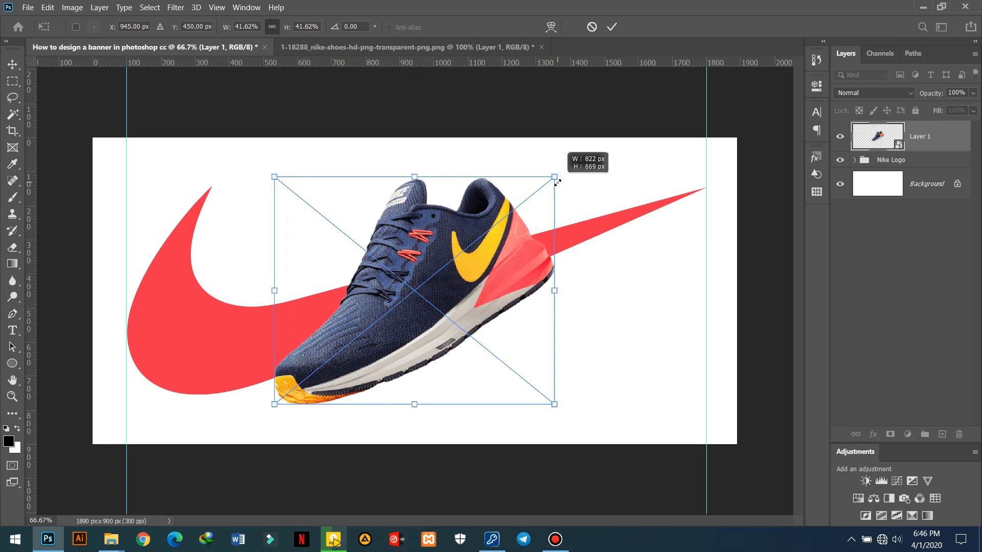
left_click_drag(557, 183, 558, 182)
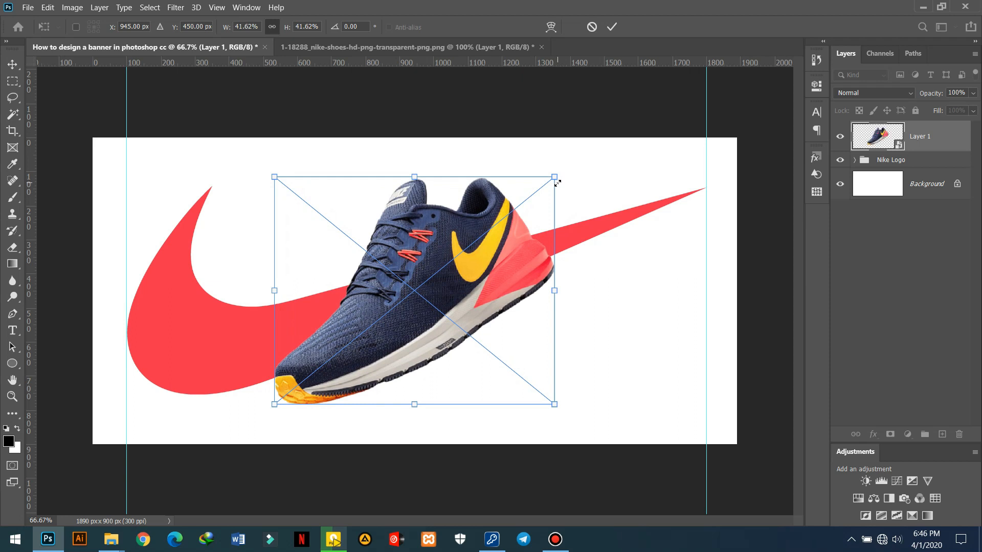
left_click(611, 26)
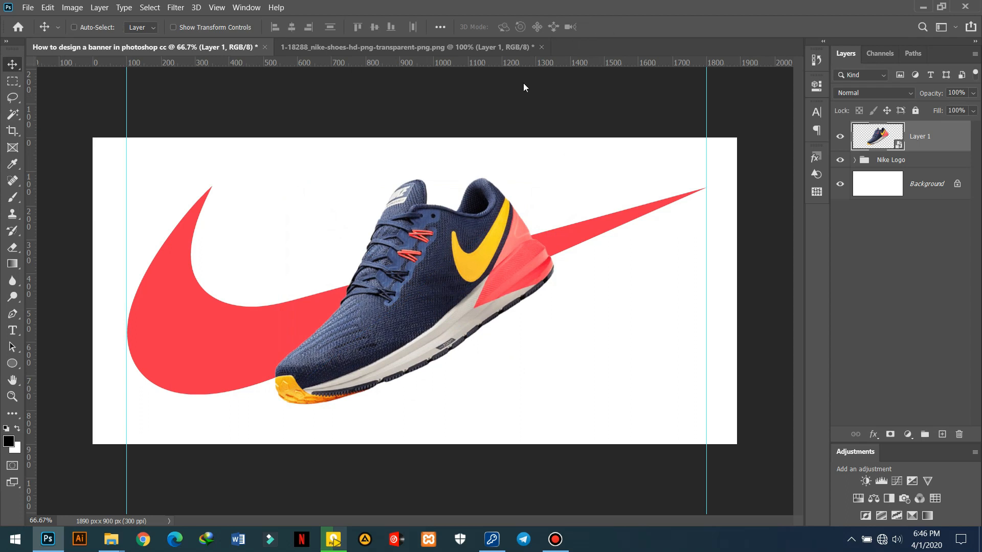
scroll(457, 213, "up", 1)
key("ctrl+t")
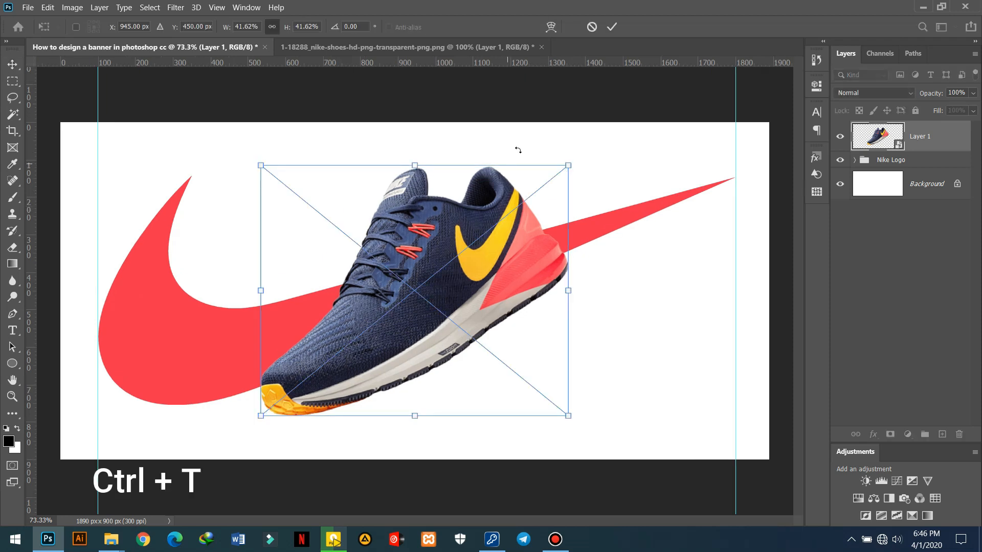
mouse_move(568, 164)
left_mouse_down()
mouse_move(540, 168)
mouse_move(559, 175)
left_mouse_up()
left_click_drag(562, 174, 564, 172)
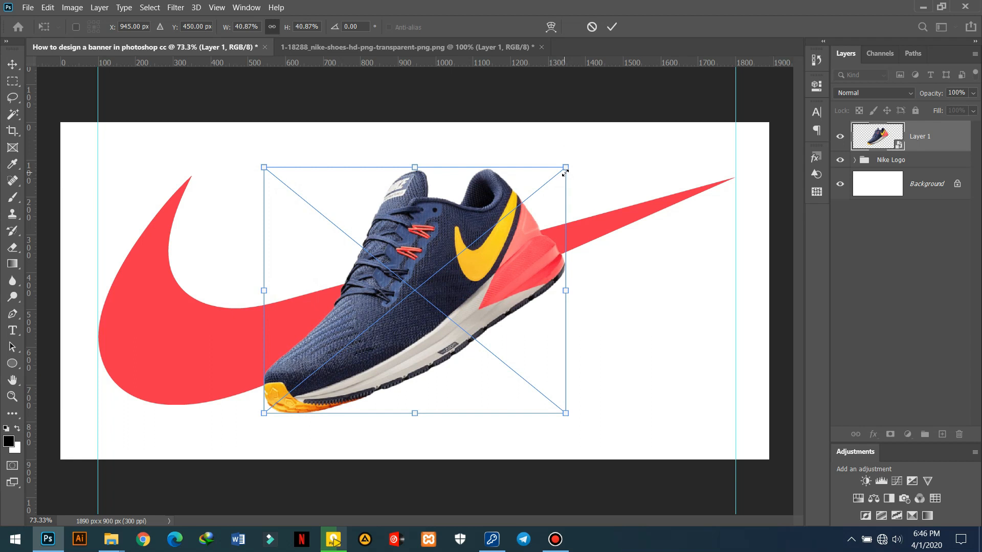
left_click(611, 28)
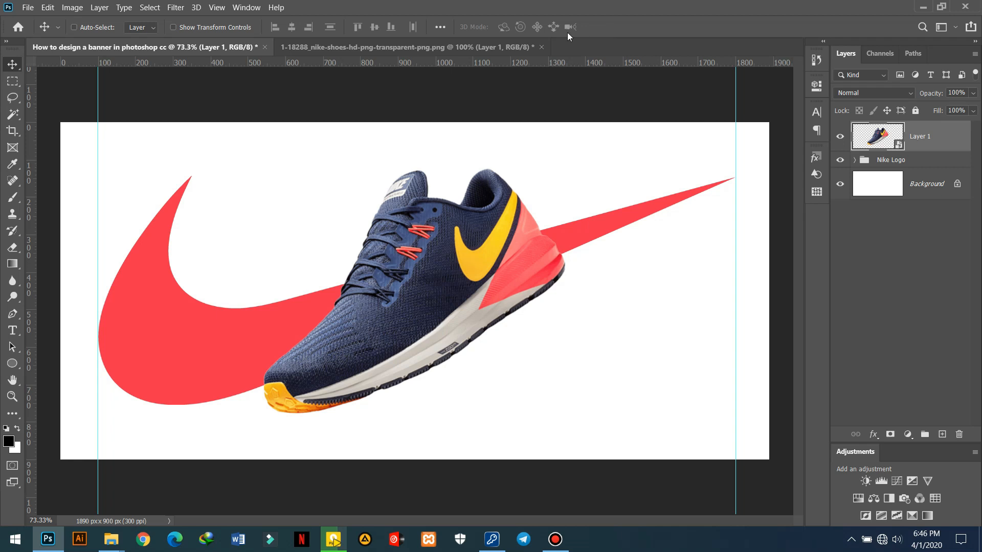
Add a new layer above the Nike Logo group and draw a flat black ellipse about 762 x 37 px beneath the shoe.
left_click(941, 161)
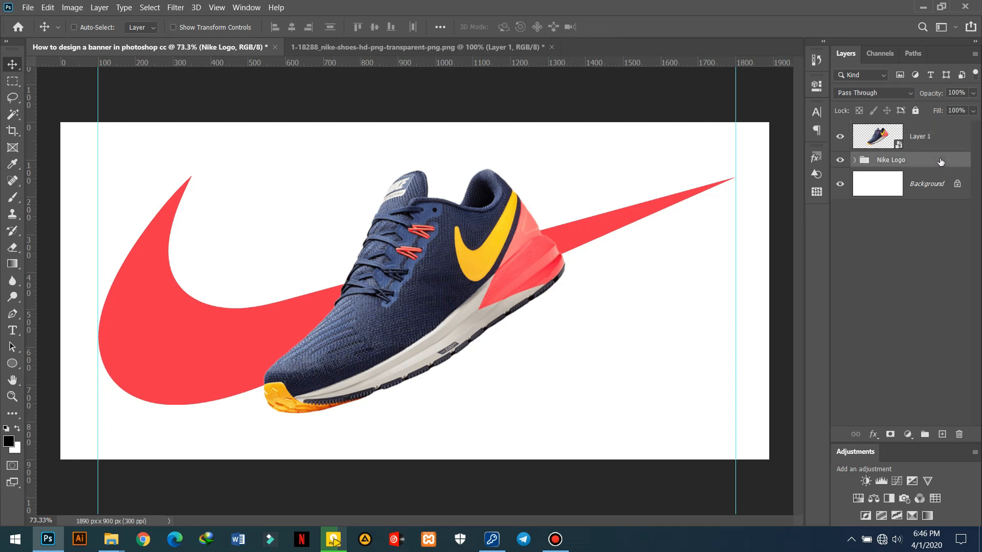
left_click(942, 434)
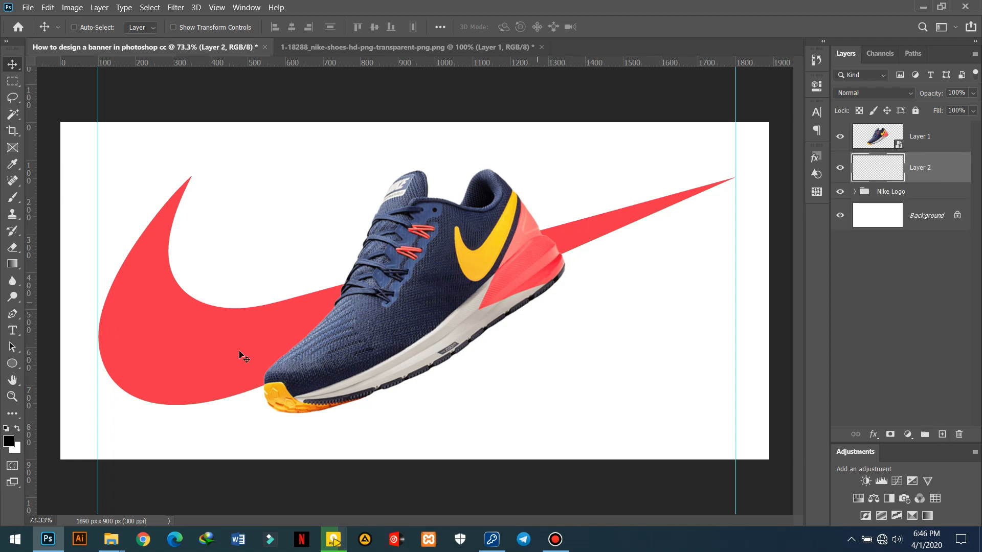
left_click(12, 363)
left_click_drag(283, 403, 570, 417)
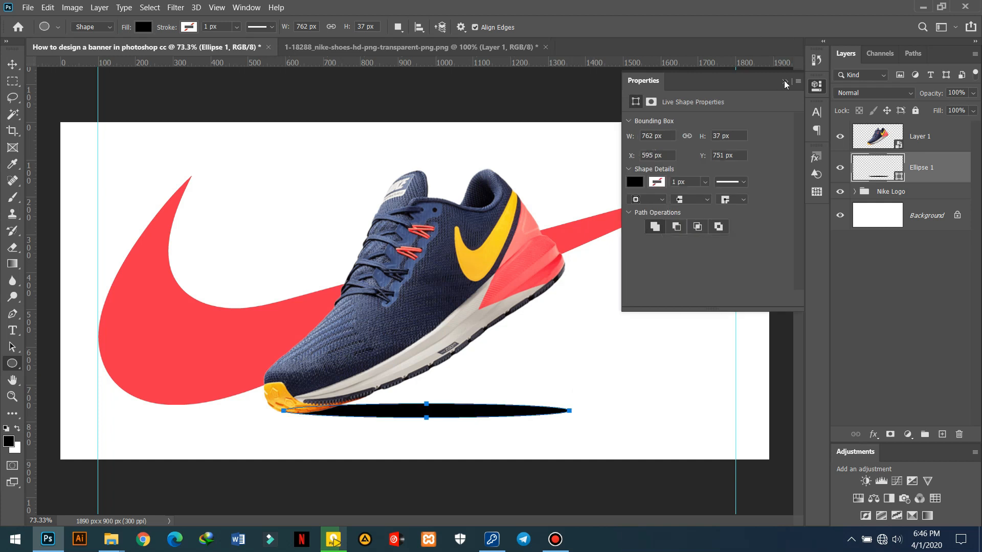
Rotate the black ellipse by about -1.3° and nudge it up slightly toward the shoe's sole.
left_click(12, 65)
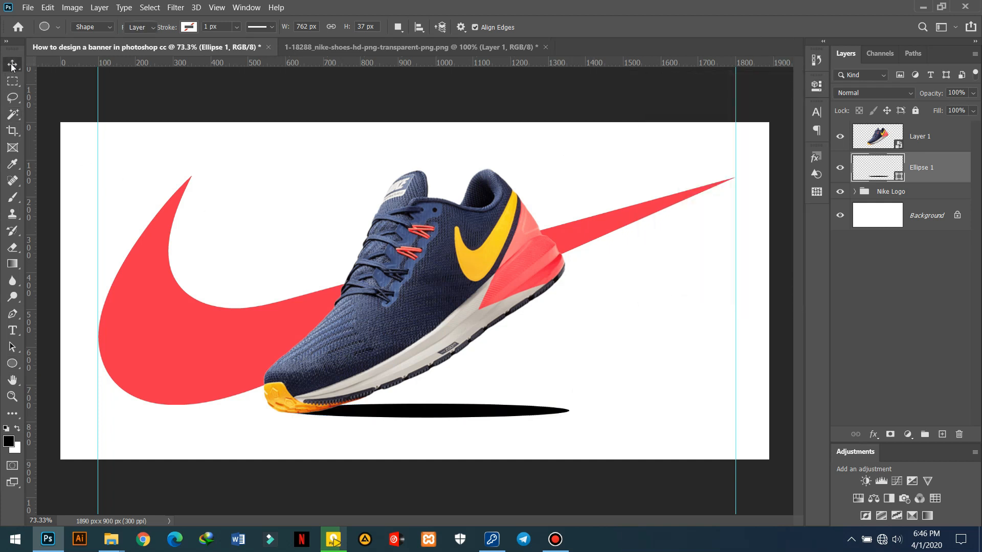
key("ctrl+t")
left_click_drag(585, 422, 592, 423)
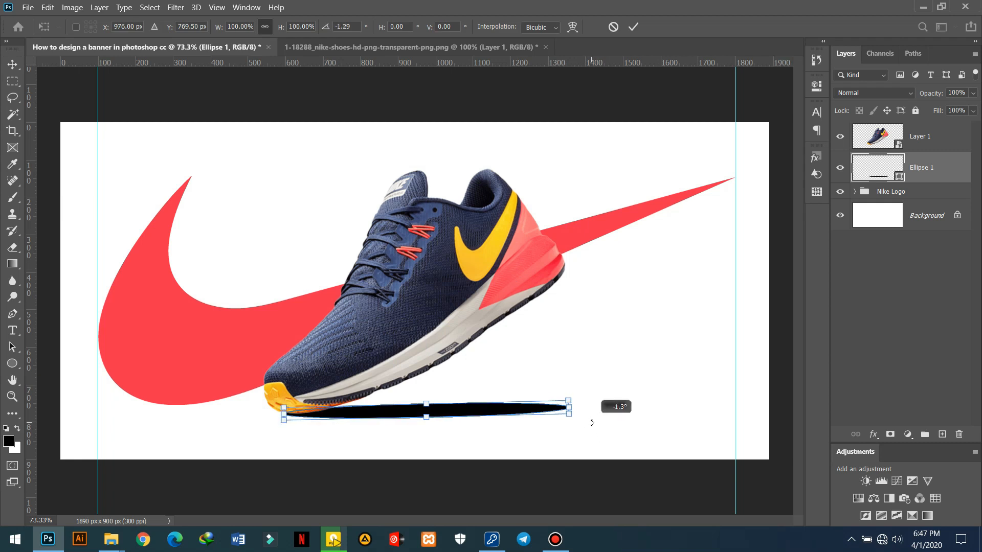
left_click(634, 27)
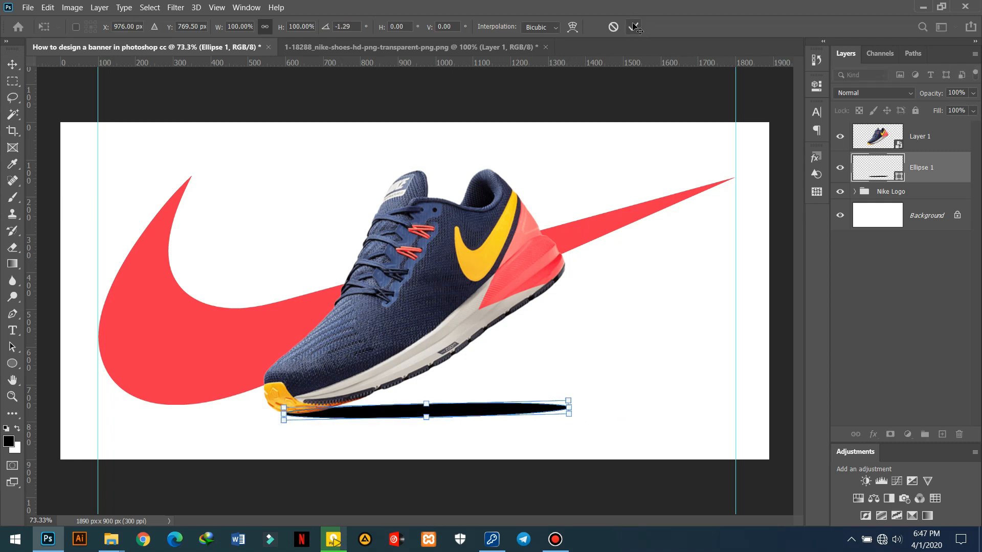
key("Up")
key("Up")
key("Up")
key("Up")
key("Up")
key("Up")
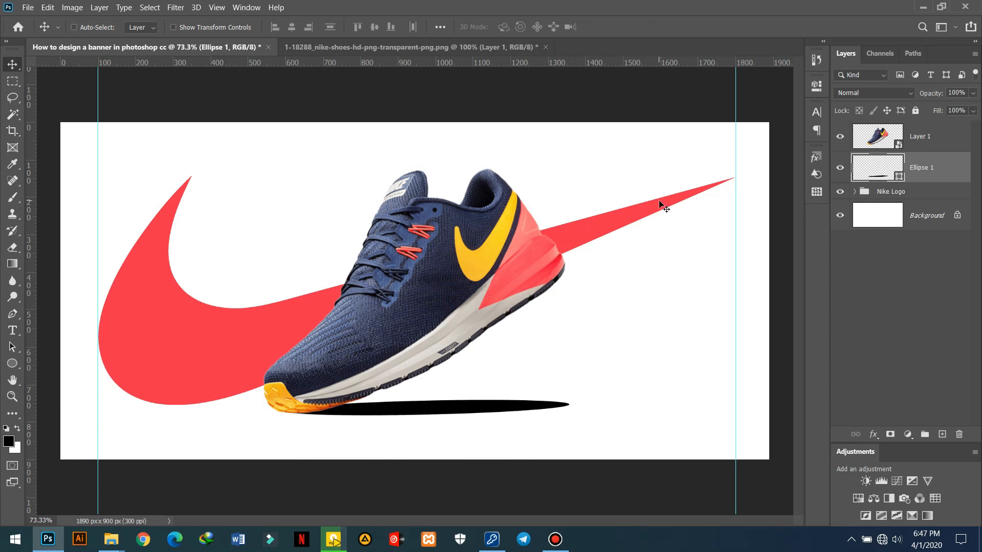
key("Up")
key("Up")
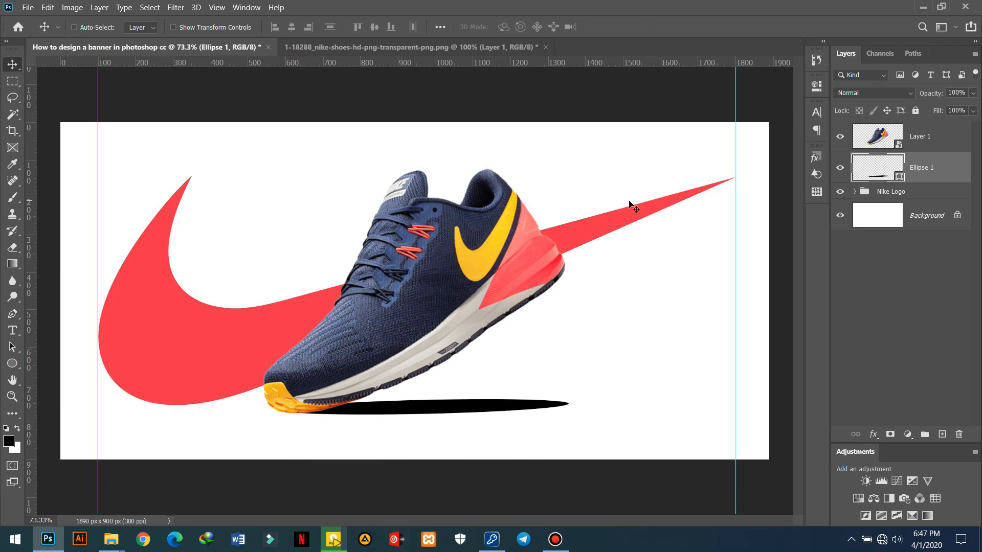
Rasterize the ellipse and apply a Gaussian Blur with a radius of 16 pixels.
left_click(176, 7)
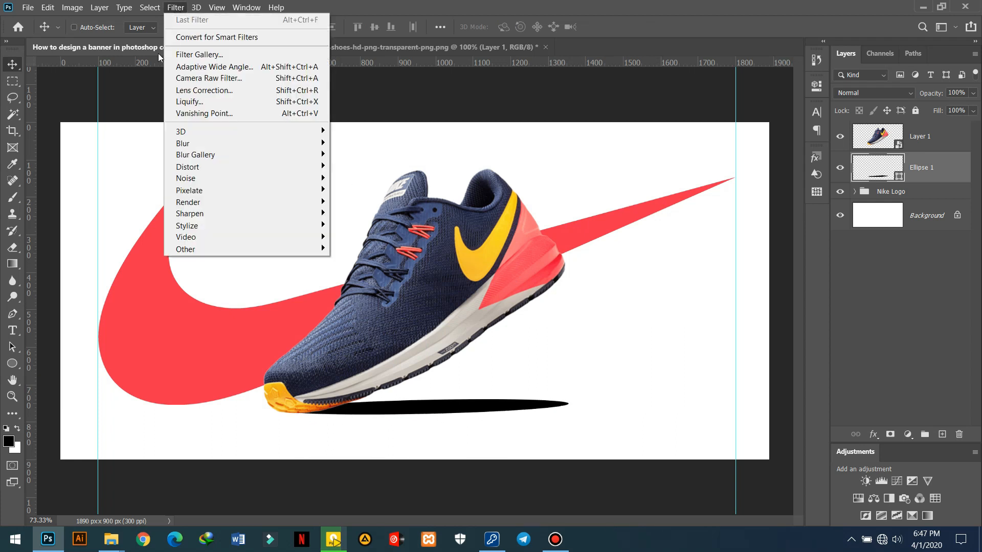
mouse_move(224, 144)
left_click(377, 190)
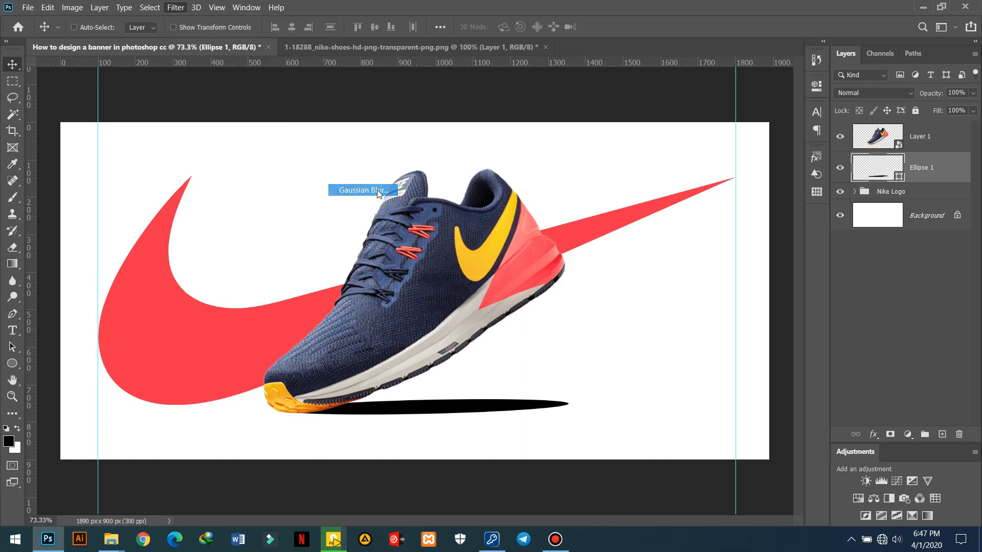
left_click(607, 211)
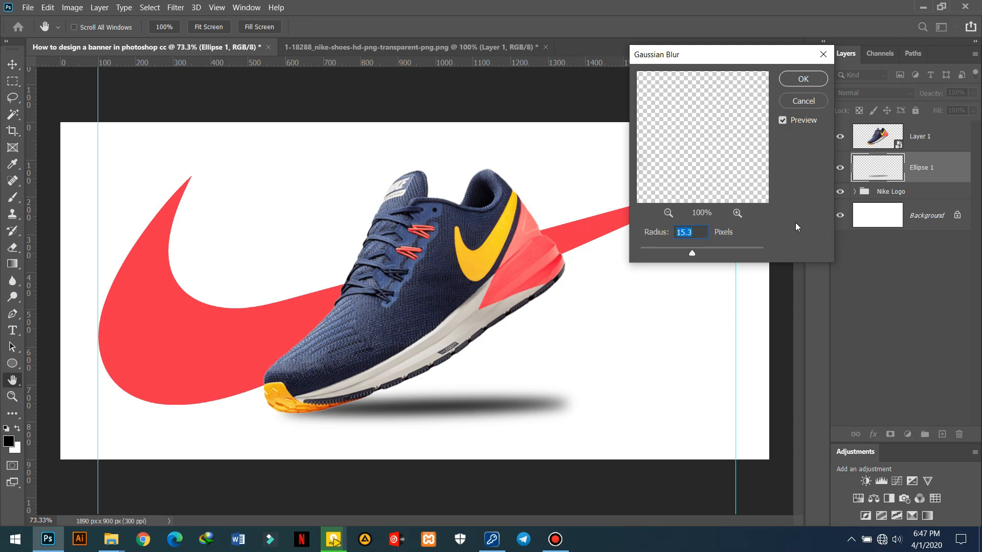
type("16")
left_click_drag(695, 253, 698, 254)
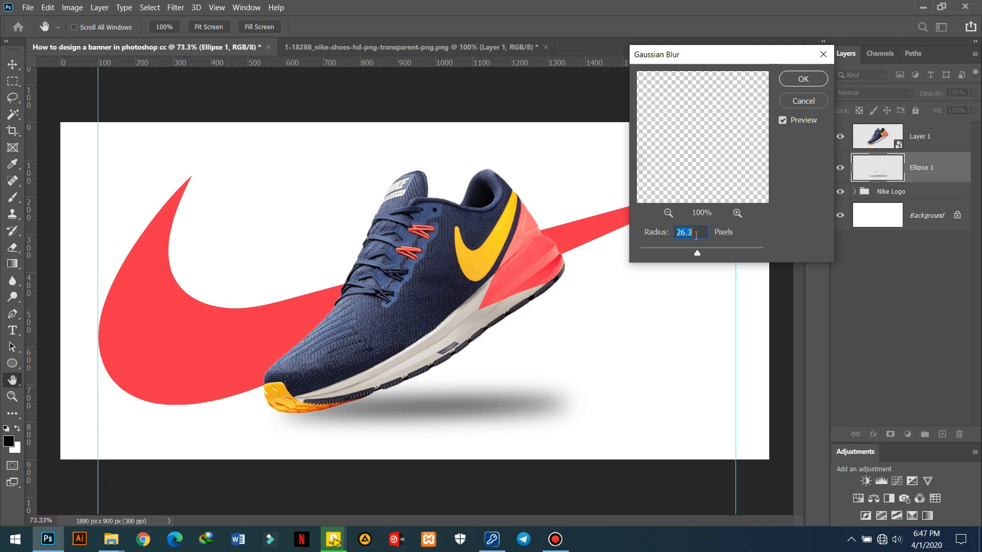
type("18")
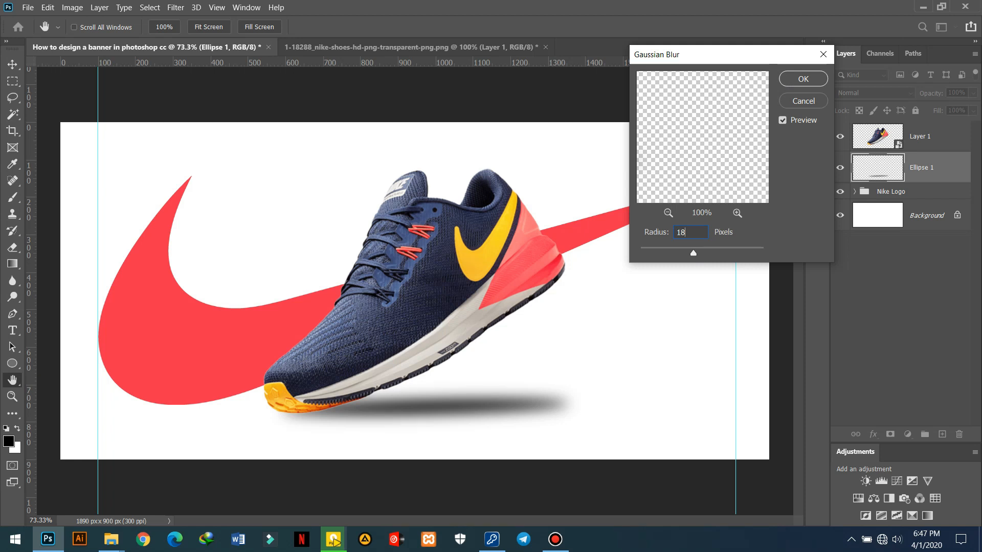
key("BackSpace")
key("BackSpace")
type("16")
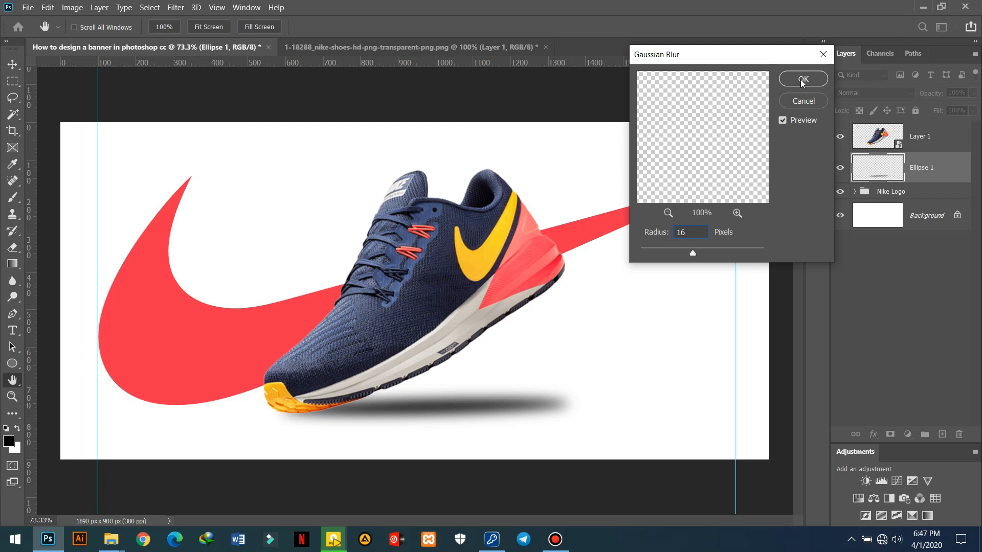
left_click(802, 81)
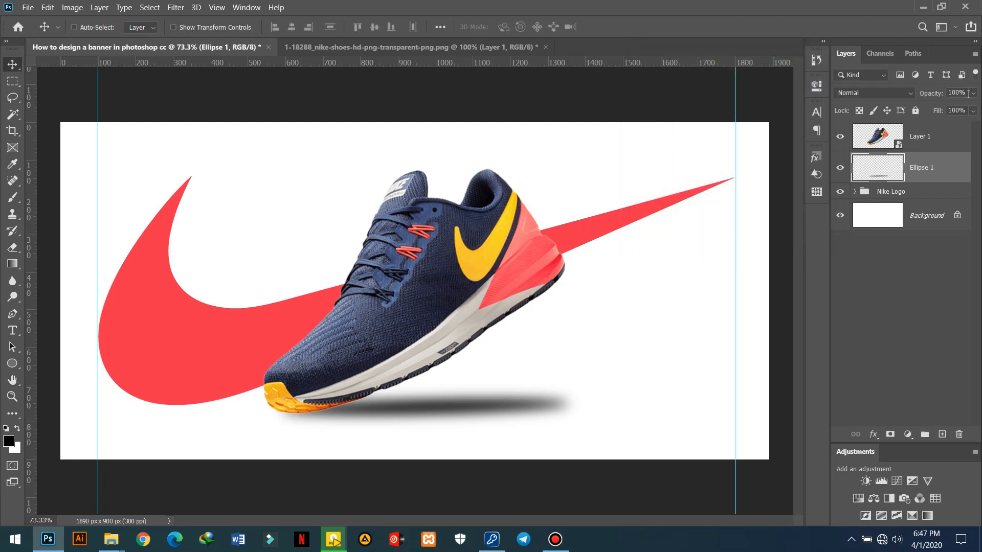
Set the opacity of the blurred Ellipse 1 layer to 60%.
type("50")
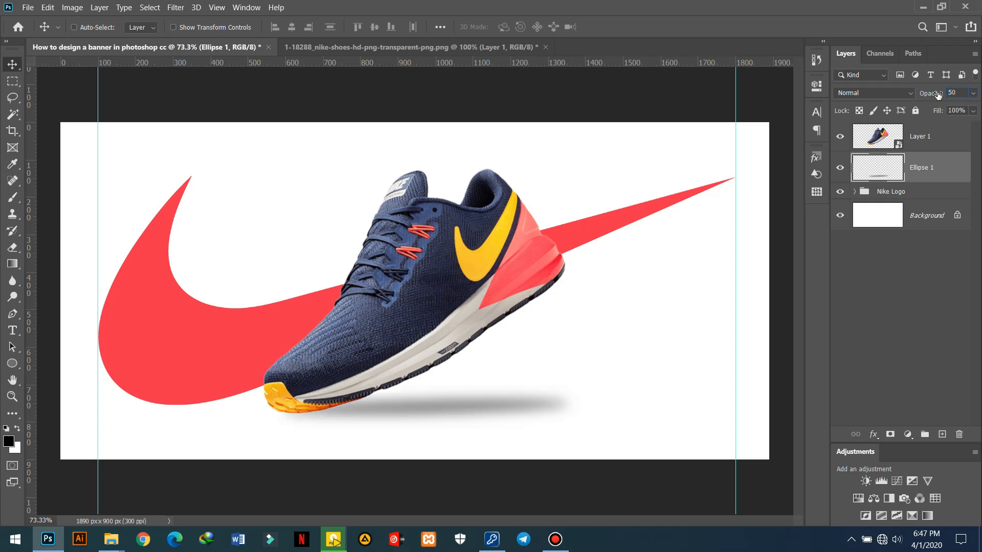
key("BackSpace")
key("BackSpace")
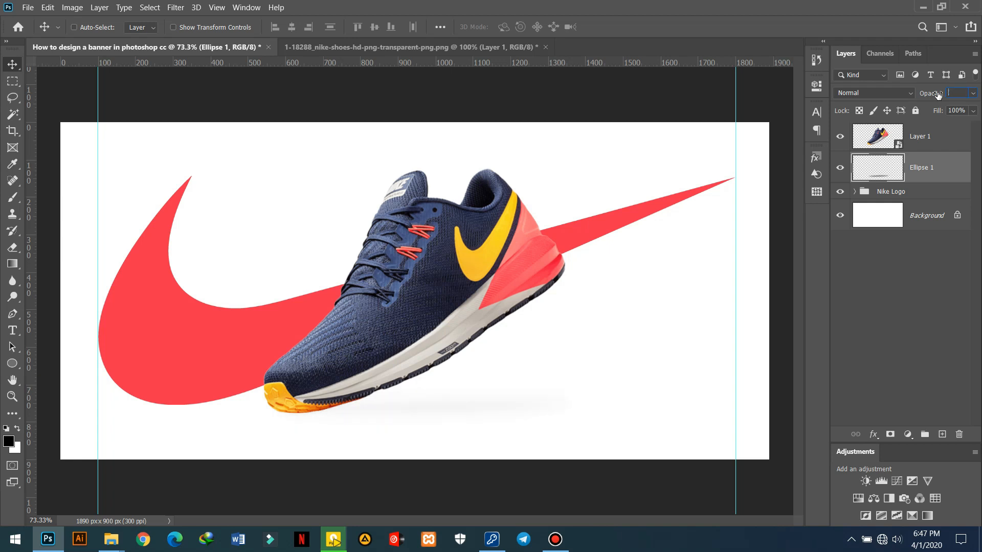
type("70")
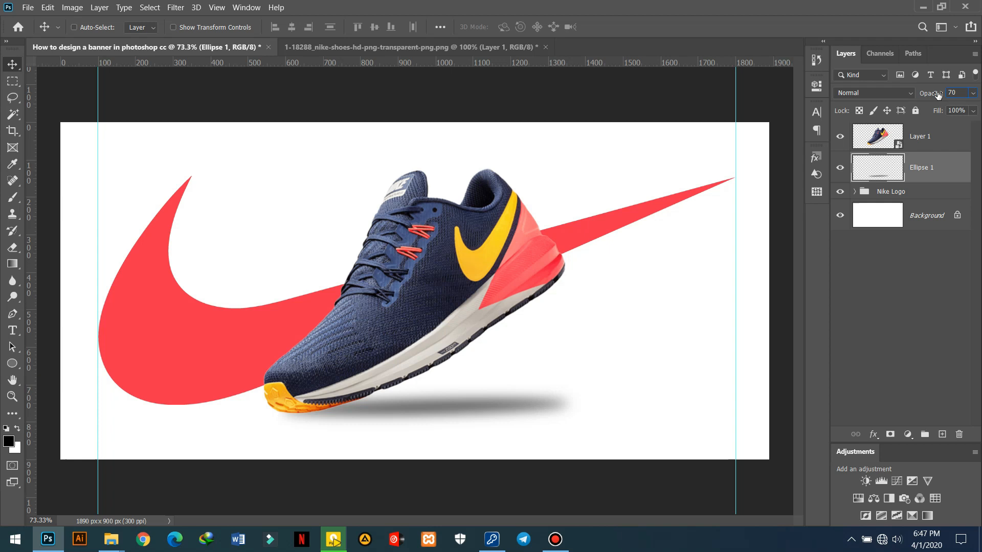
key("BackSpace")
key("BackSpace")
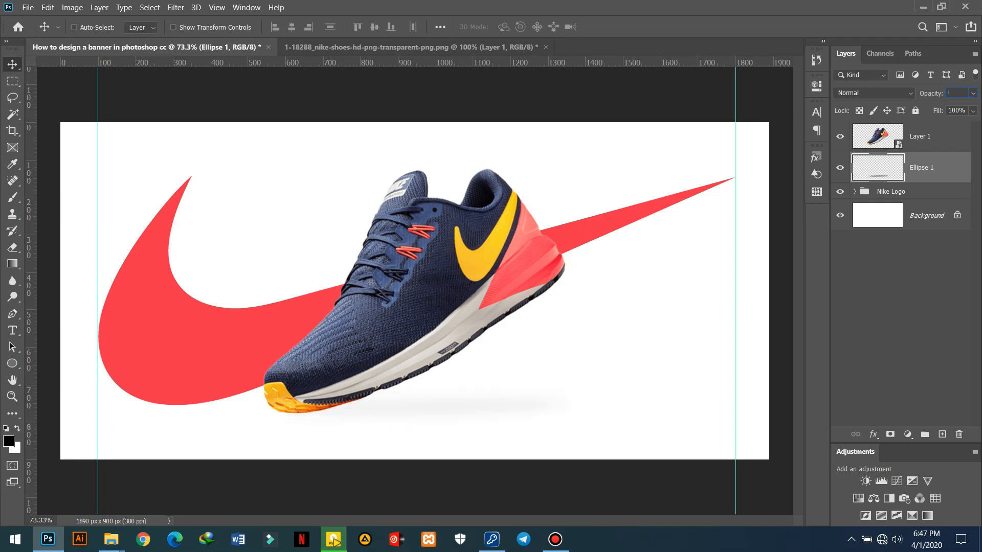
type("60")
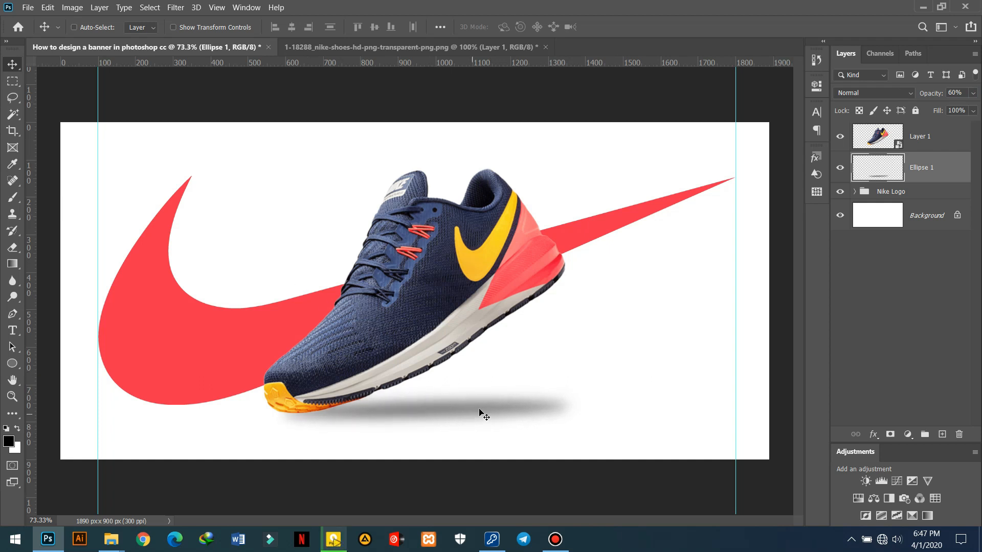
Rotate the blurred shadow slightly counterclockwise so it follows the tilt of the shoe.
key("ctrl")
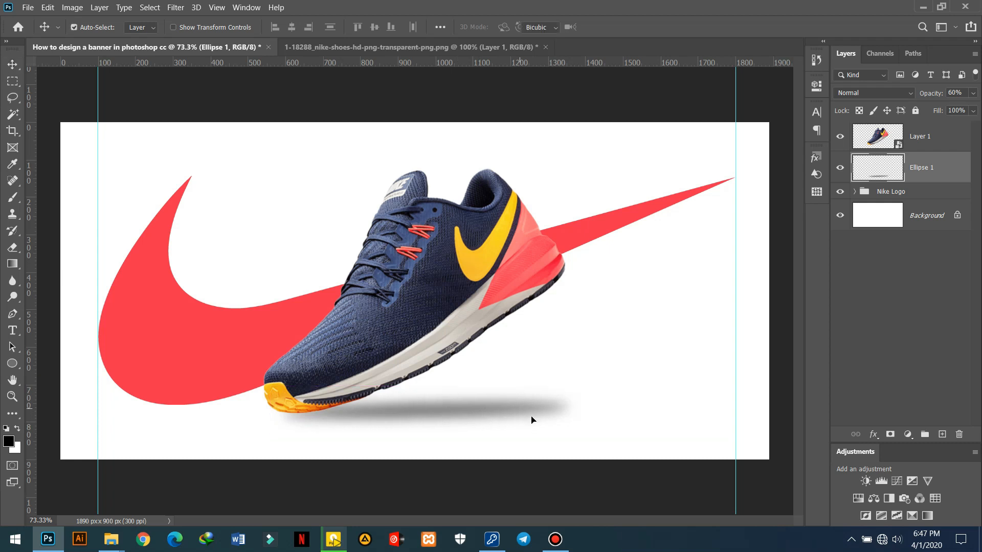
key("ctrl+t")
left_click_drag(596, 443, 601, 441)
key("Return")
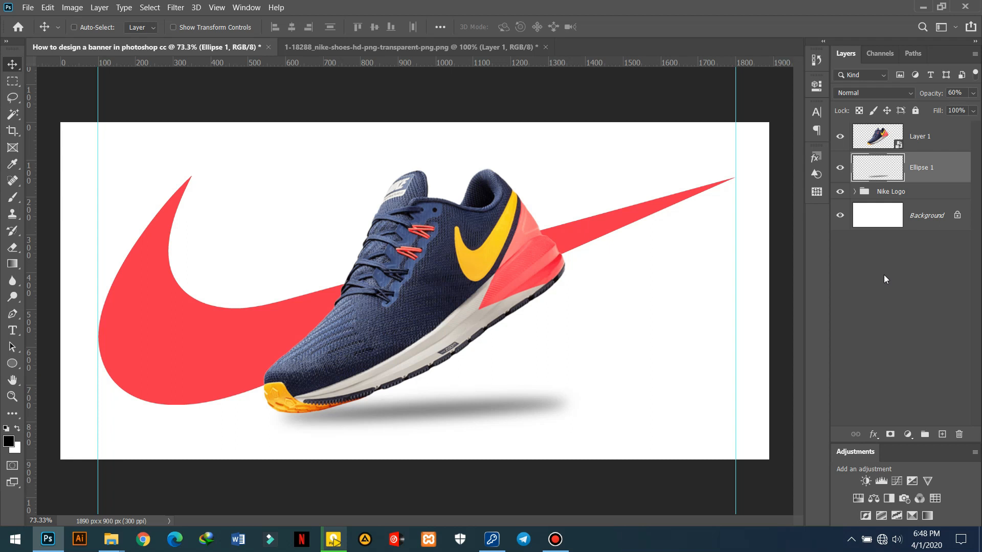
Set the opacity of the Ellipse 1 shadow layer to 35%.
key("5")
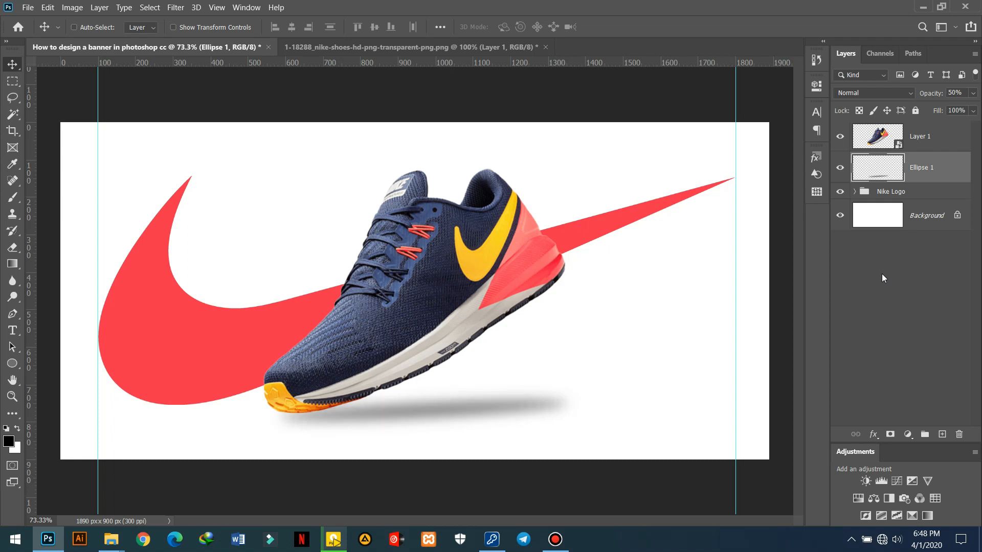
left_click(961, 92)
left_click_drag(936, 93, 925, 92)
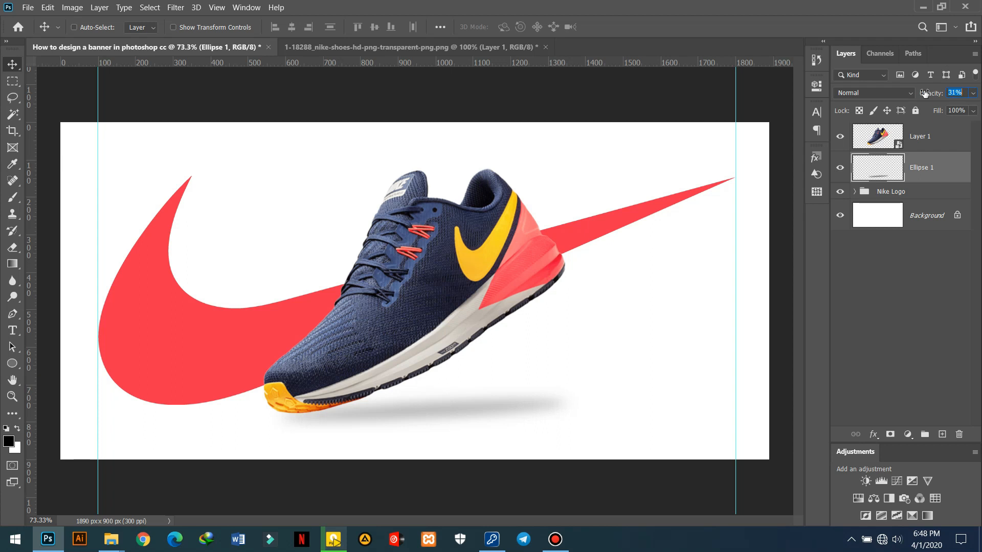
type("30")
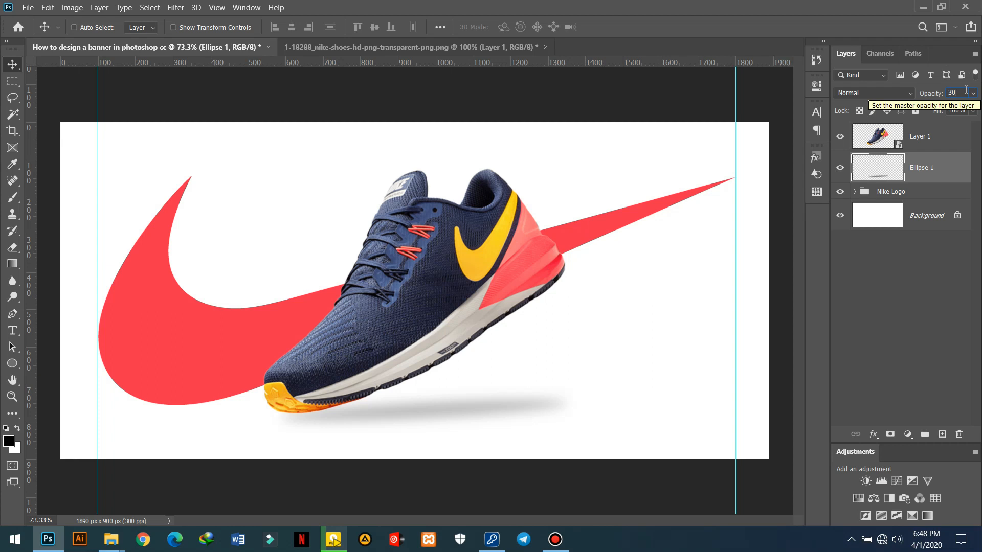
key("BackSpace")
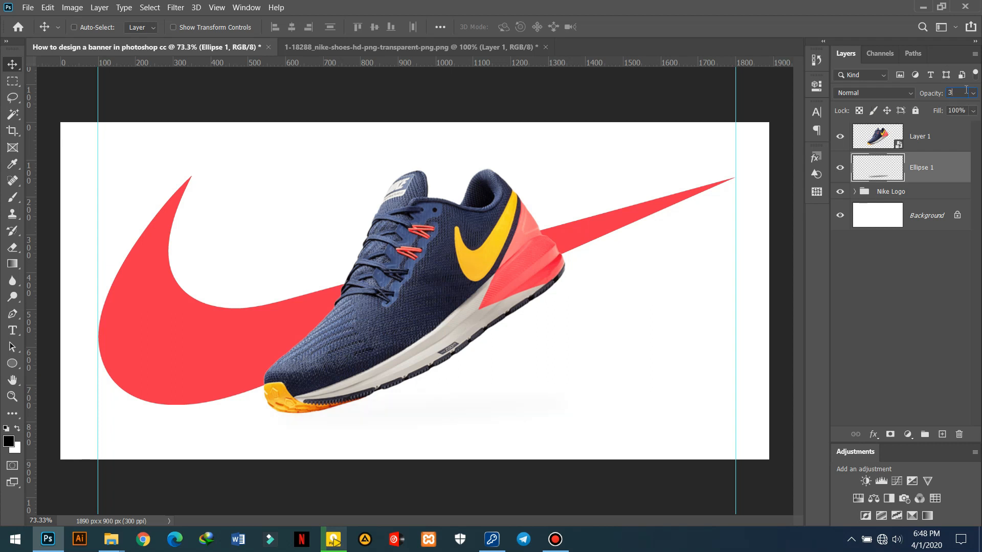
type("35")
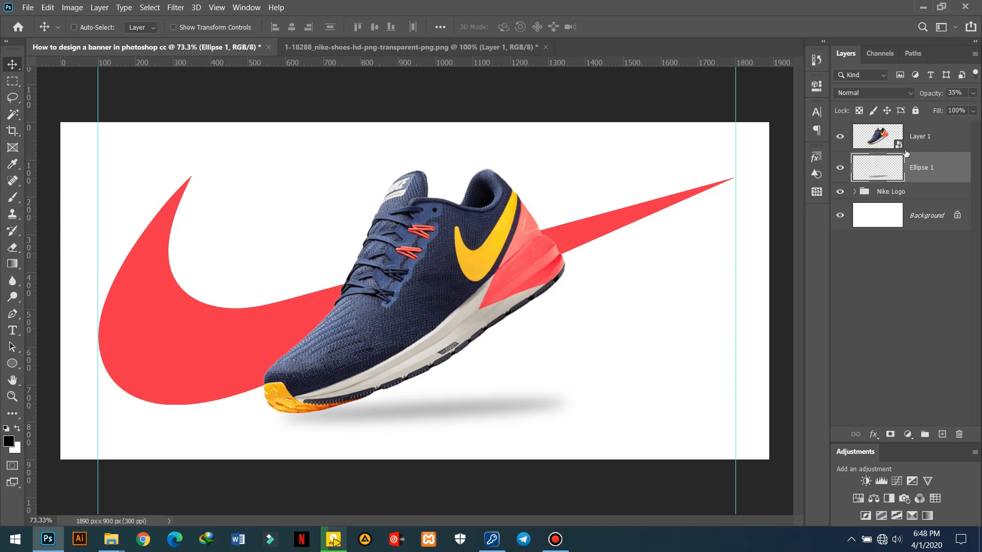
Group Layer 1 and Ellipse 1 and name the group "Nike Shoe".
left_click(934, 136, "ctrl")
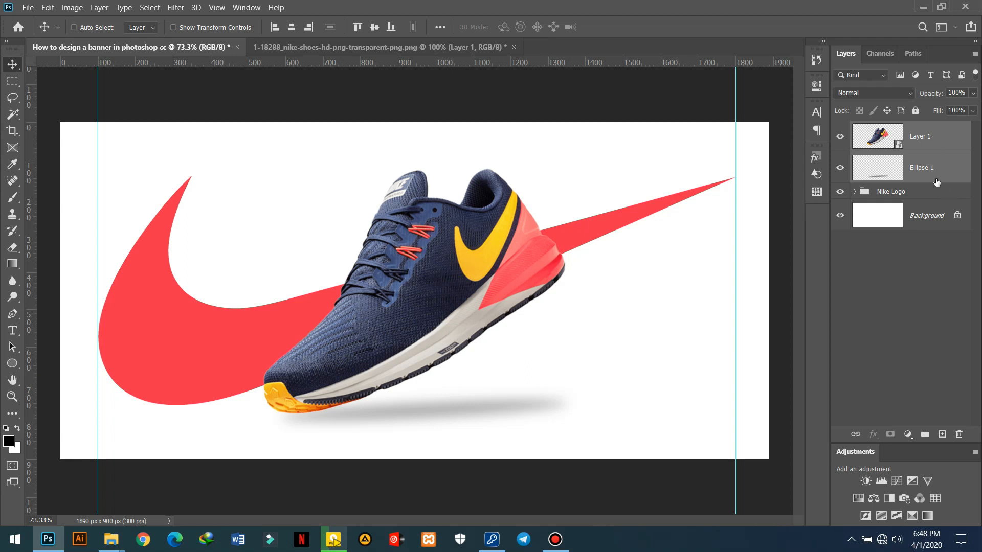
left_click(926, 436)
double_click(894, 130)
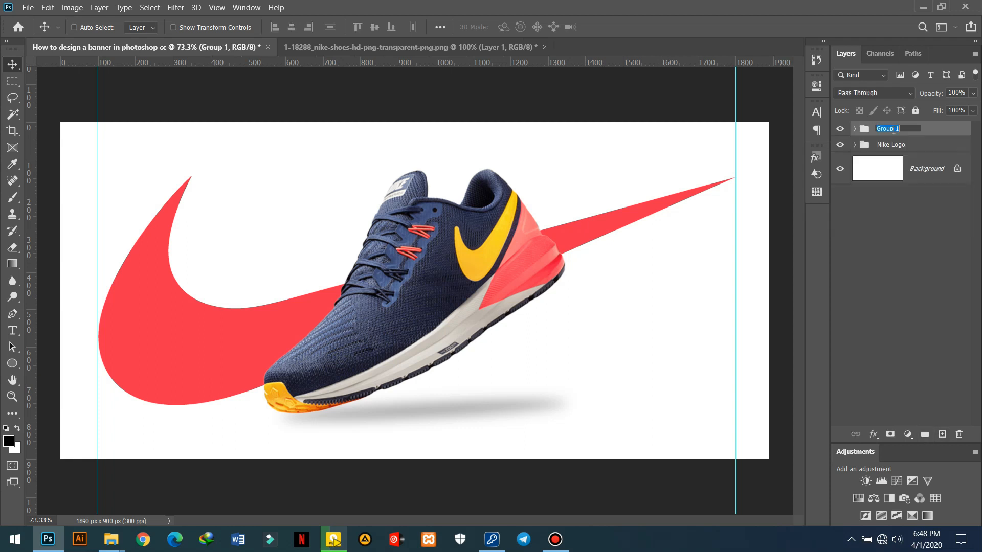
type("Nike Shoe")
key("Return")
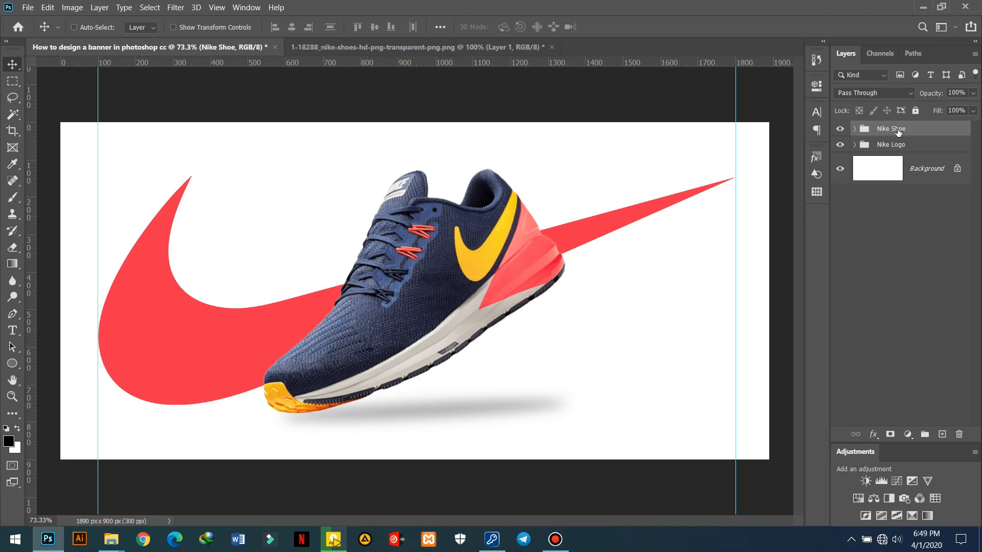
left_click(12, 331)
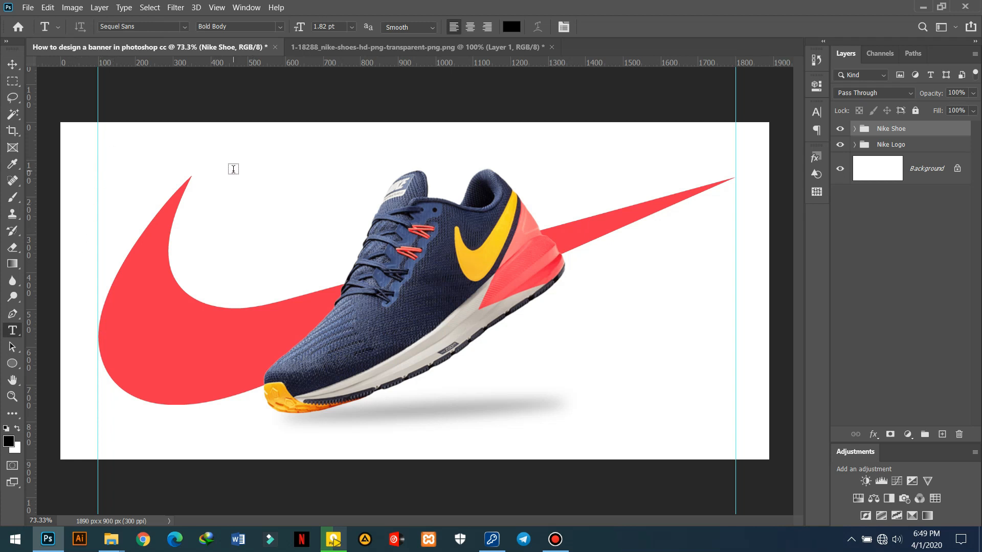
left_click(233, 170)
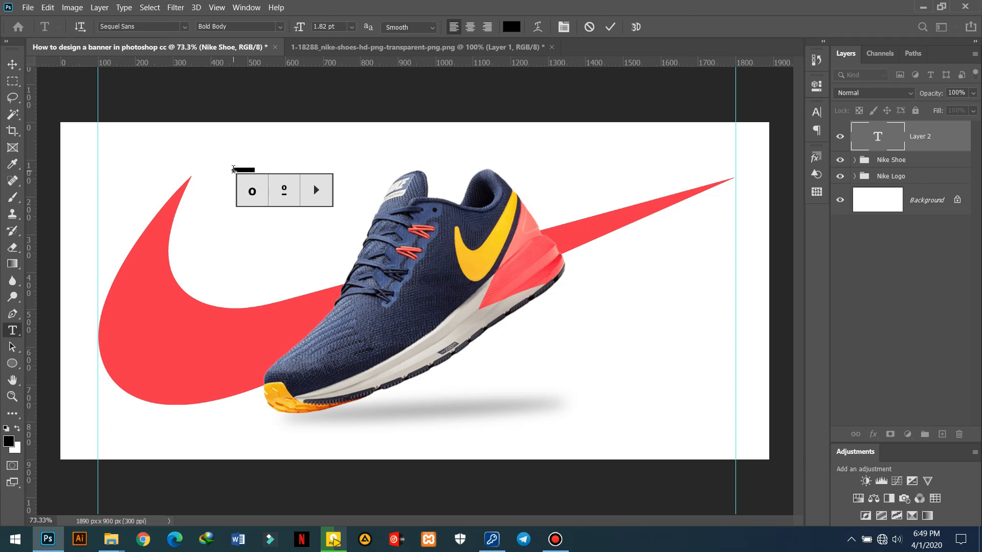
key("BackSpace")
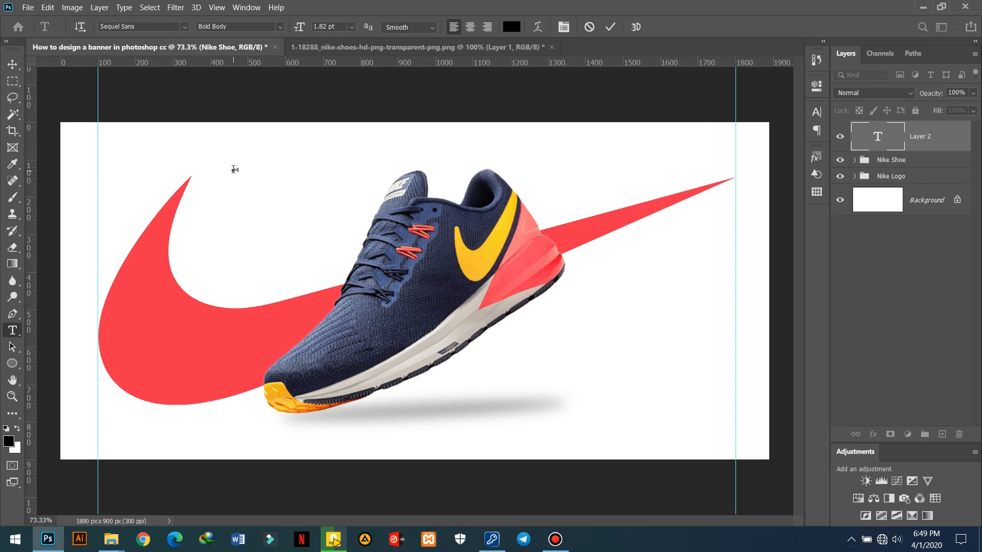
left_click(609, 27)
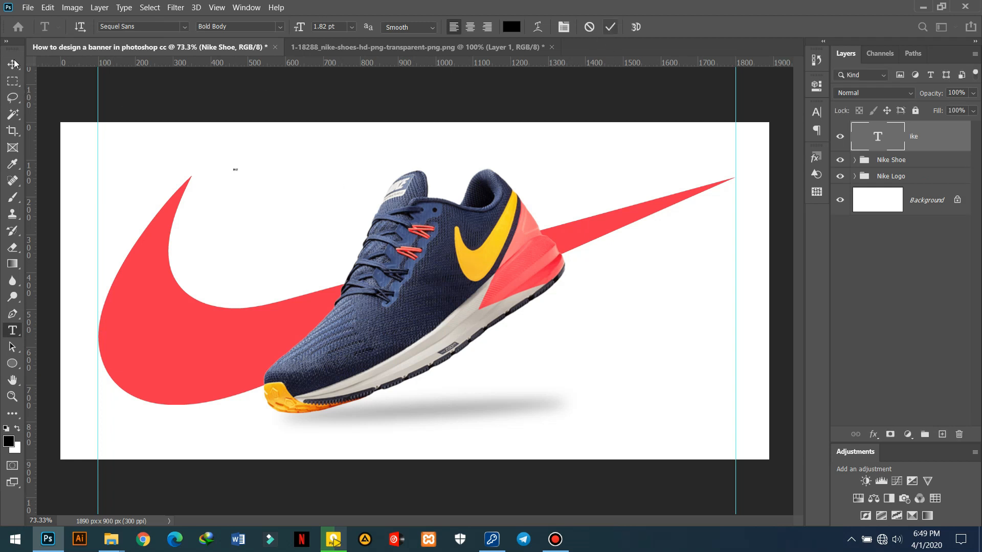
left_click(12, 63)
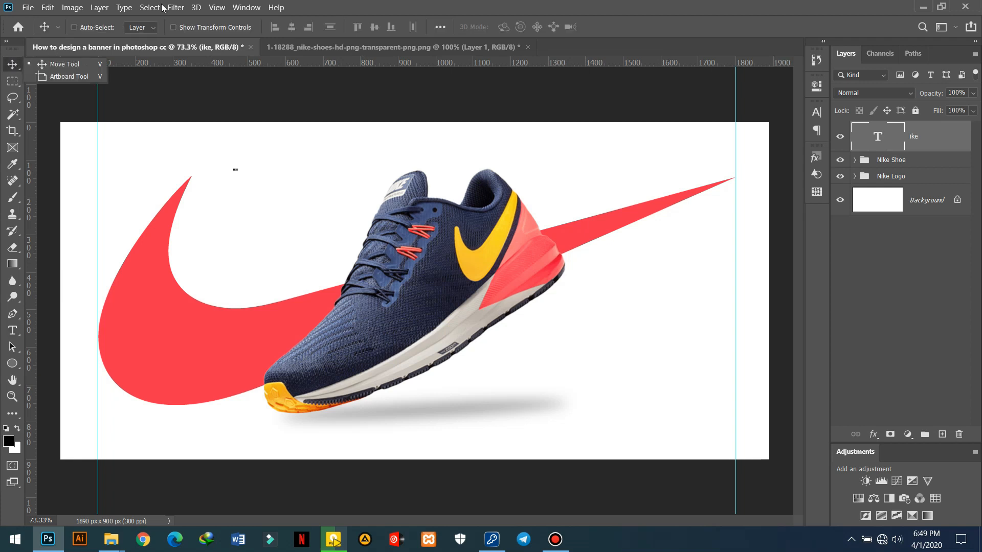
Set the font size of the small text above the swoosh to 12 pt.
left_click(821, 113)
left_click(821, 112)
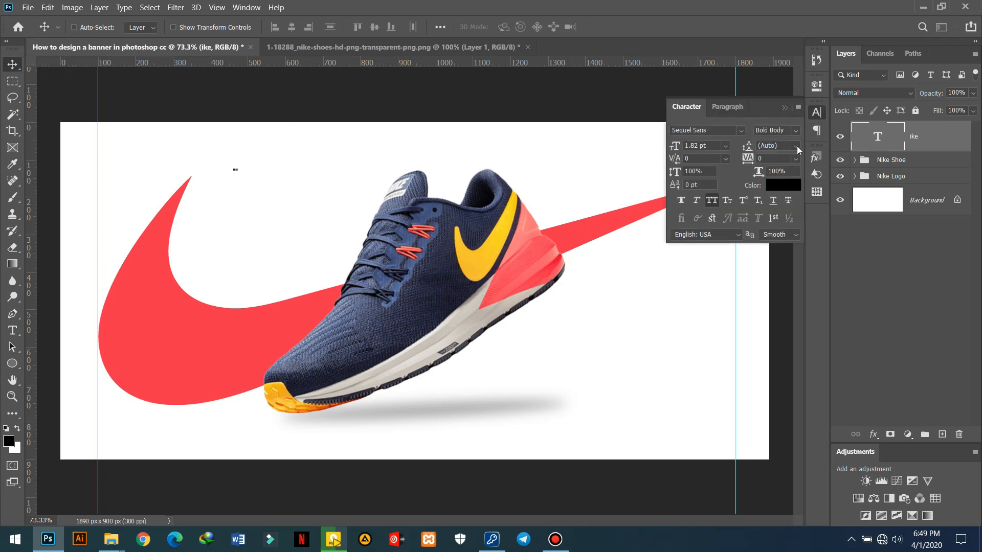
left_click(726, 146)
left_click(707, 223)
Delete the incomplete "ike" text layer.
double_click(237, 165)
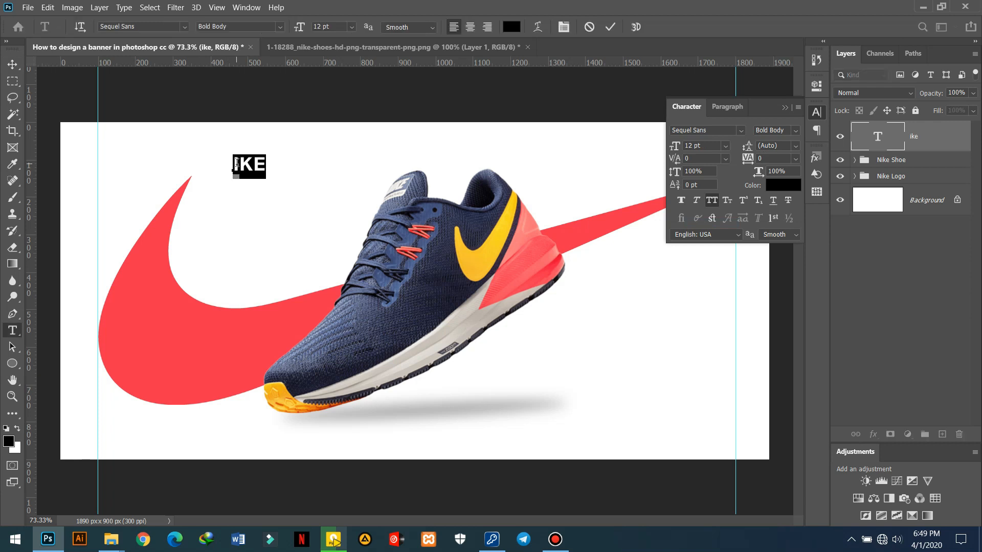
mouse_move(243, 170)
left_click(588, 31)
key("v")
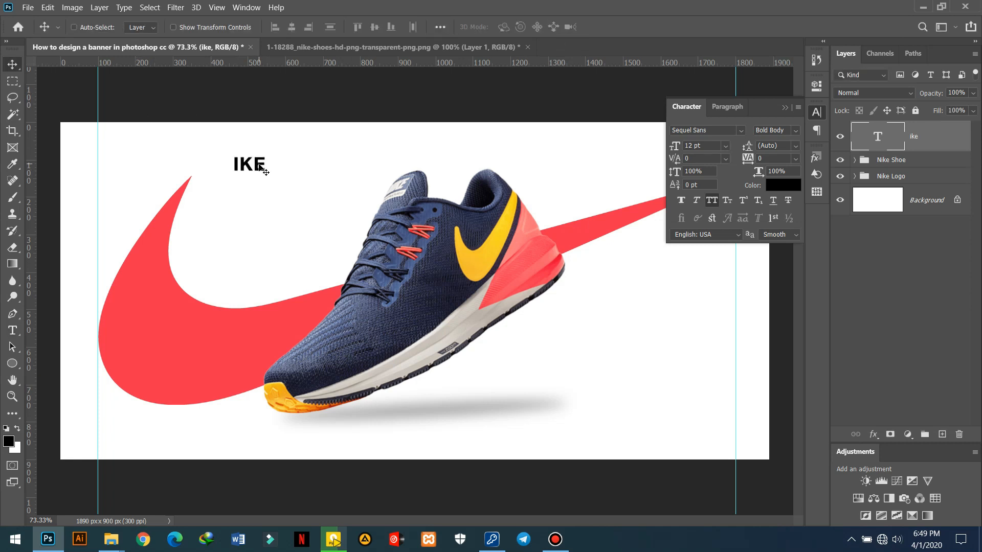
key("Delete")
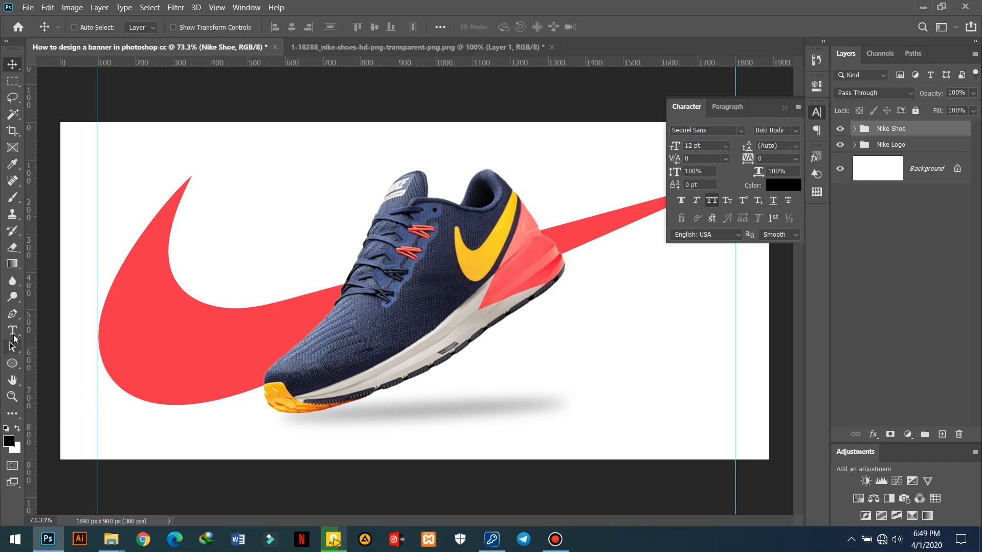
Add a text line reading "NIKE" in 12 pt Sequel Sans Bold Body above the swoosh.
left_click(13, 333)
left_click(211, 149)
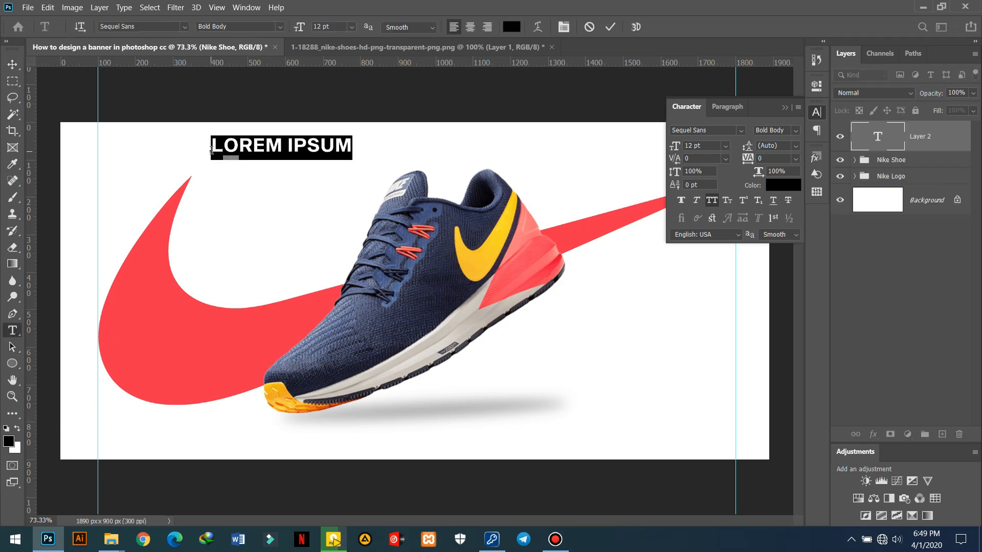
type("NIKE")
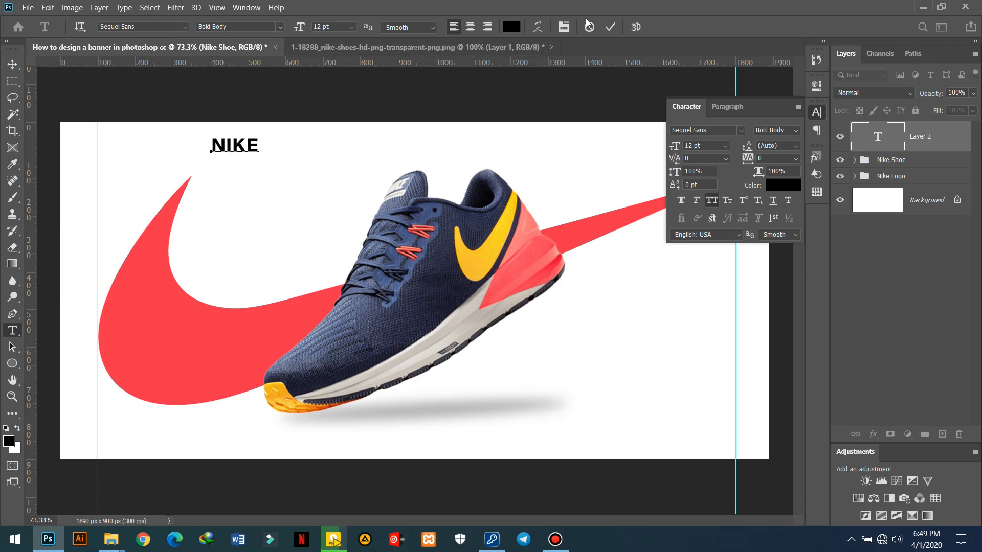
left_click(611, 27)
left_click(672, 130)
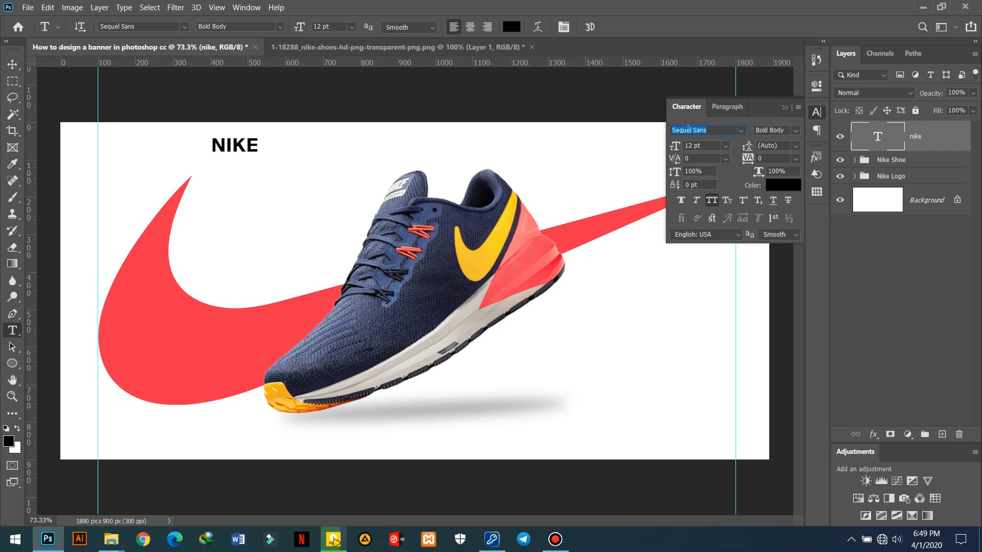
Move the NIKE text to the left vertical guide above the swoosh and place a horizontal guide along its top edge.
left_click(12, 64)
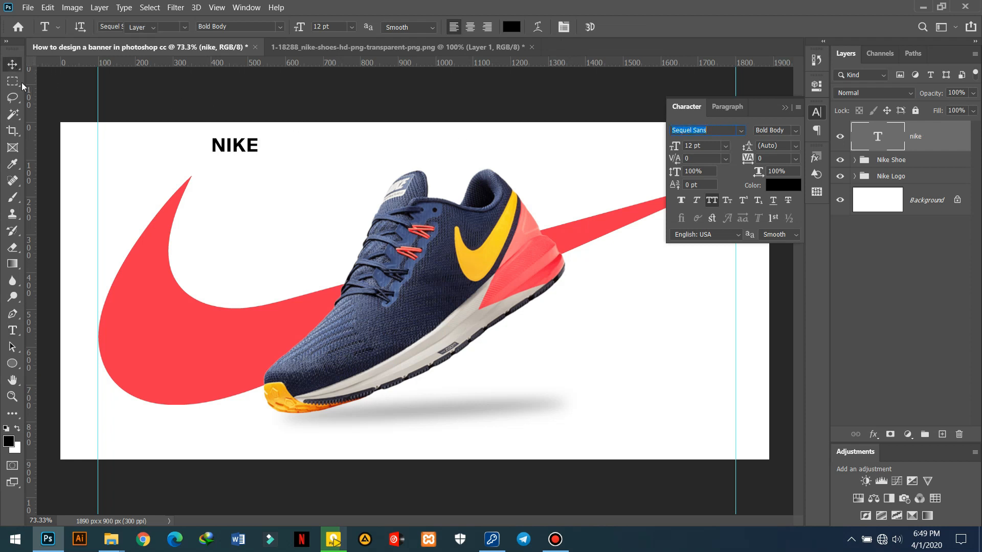
left_click_drag(243, 148, 130, 163)
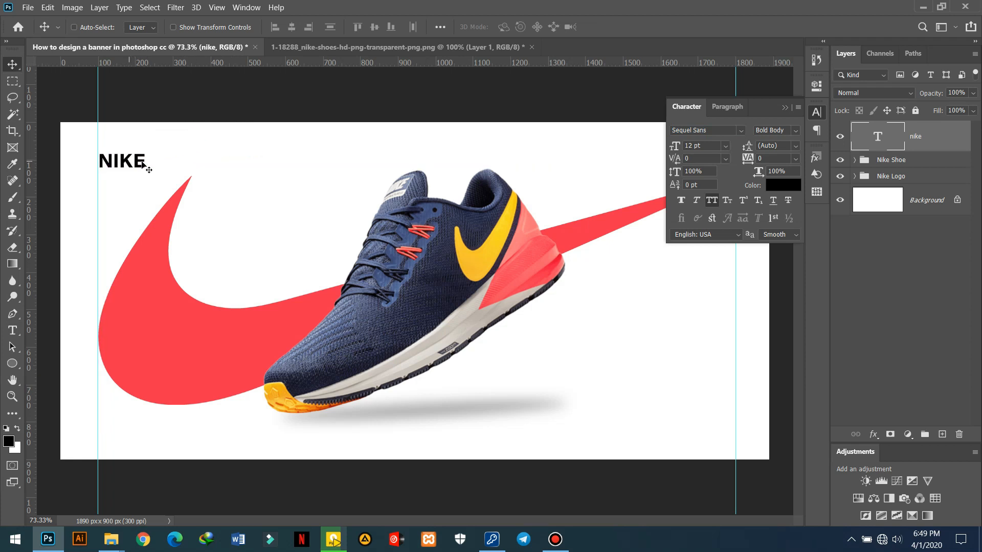
left_click(785, 107)
key("Up")
key("Up")
key("Up")
key("Up")
key("Up")
key("Up")
key("Up")
key("Up")
key("Up")
key("Up")
key("Up")
key("Up")
key("Up")
key("Up")
key("Up")
key("Up")
key("Up")
key("Up")
key("Up")
key("Up")
key("Left")
key("Left")
key("Left")
key("Left")
key("Down")
key("Down")
key("Down")
key("Down")
key("Down")
key("Down")
key("Down")
key("Down")
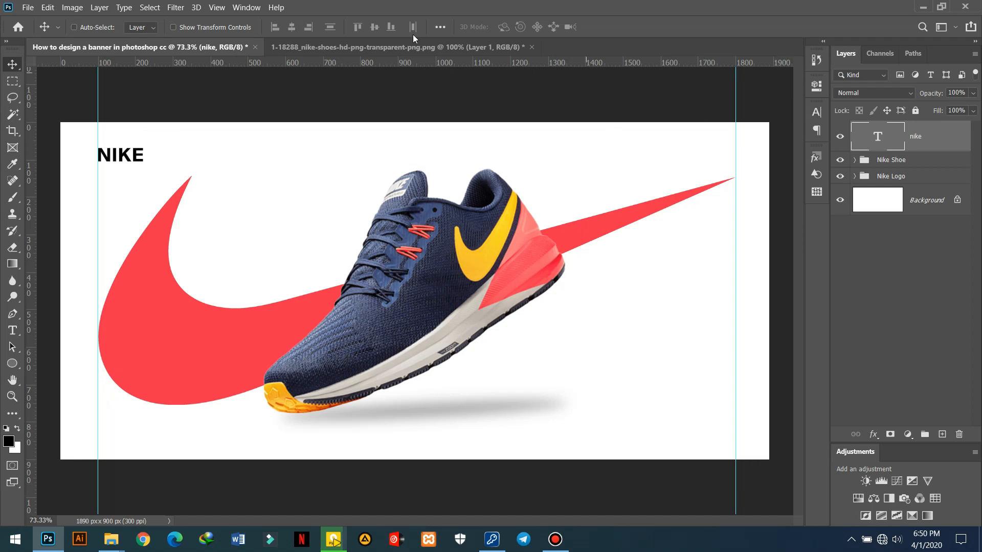
left_click_drag(262, 61, 235, 153)
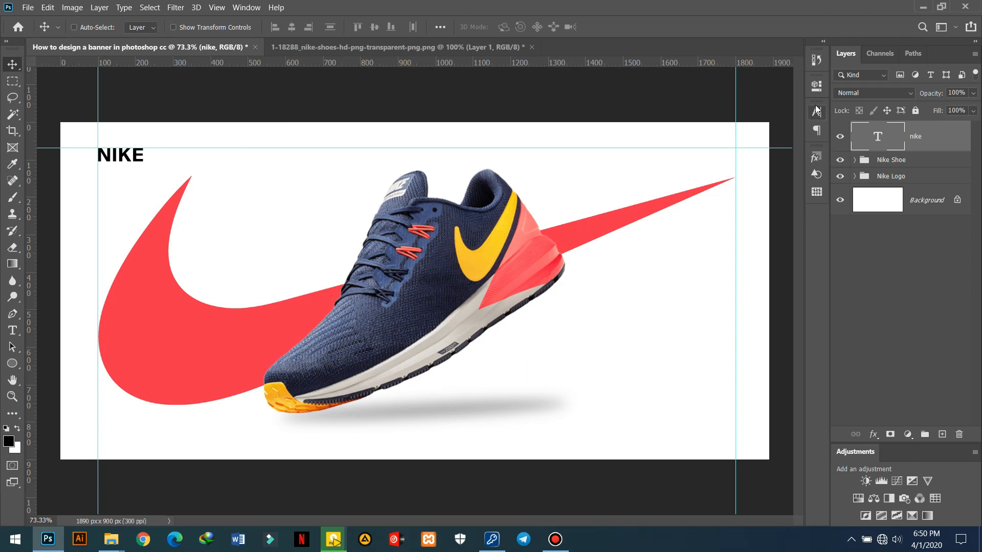
Change the NIKE text color to dark navy 201e35.
left_click(817, 112)
left_click(789, 190)
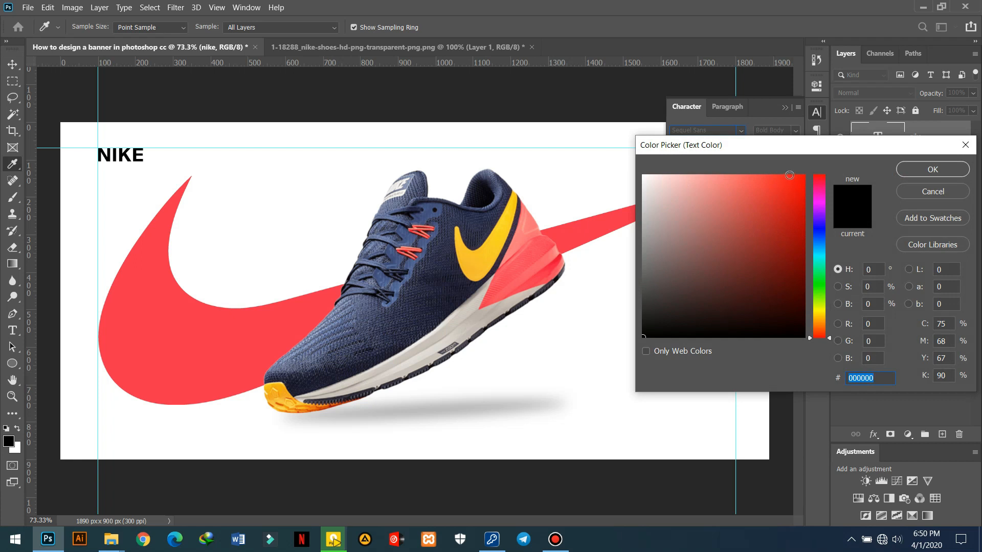
type("201")
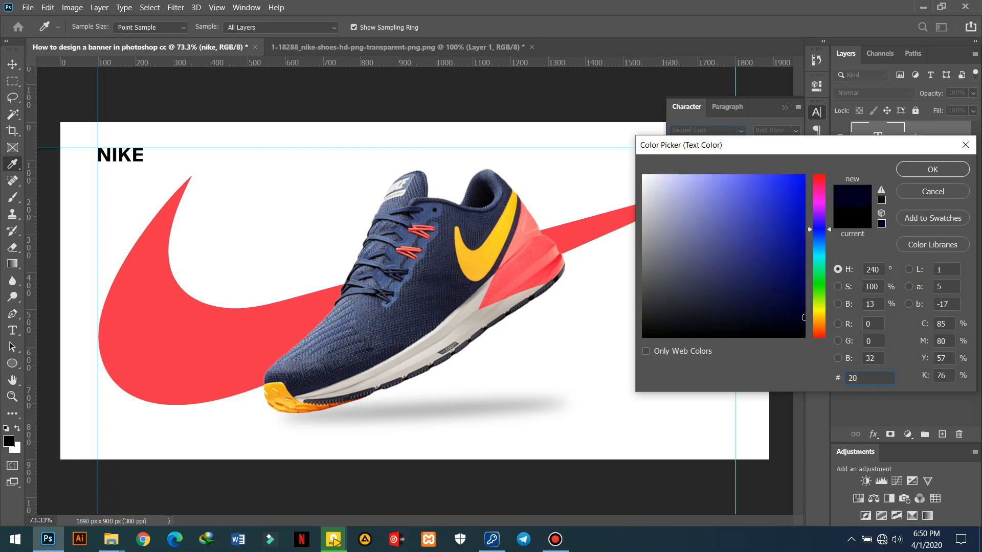
type("e35")
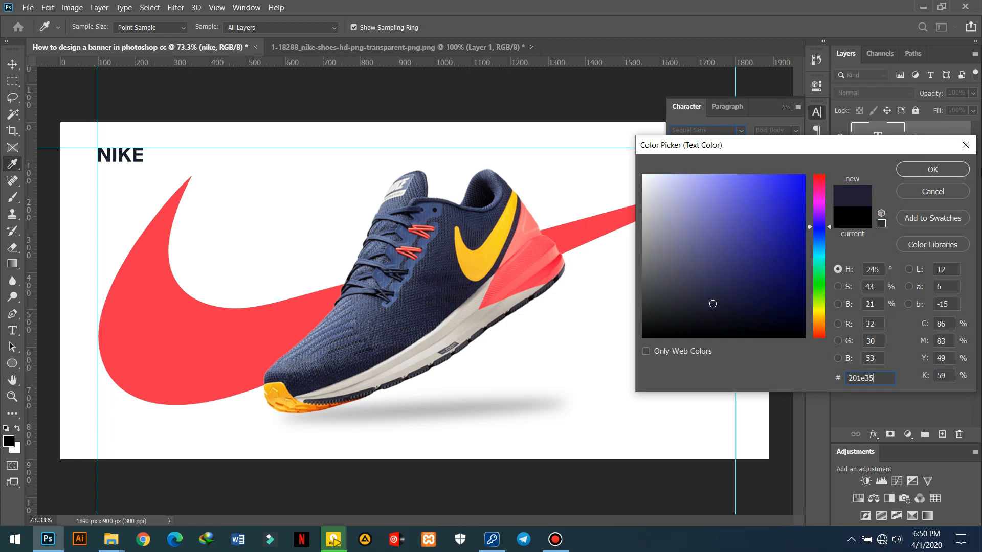
left_click(932, 170)
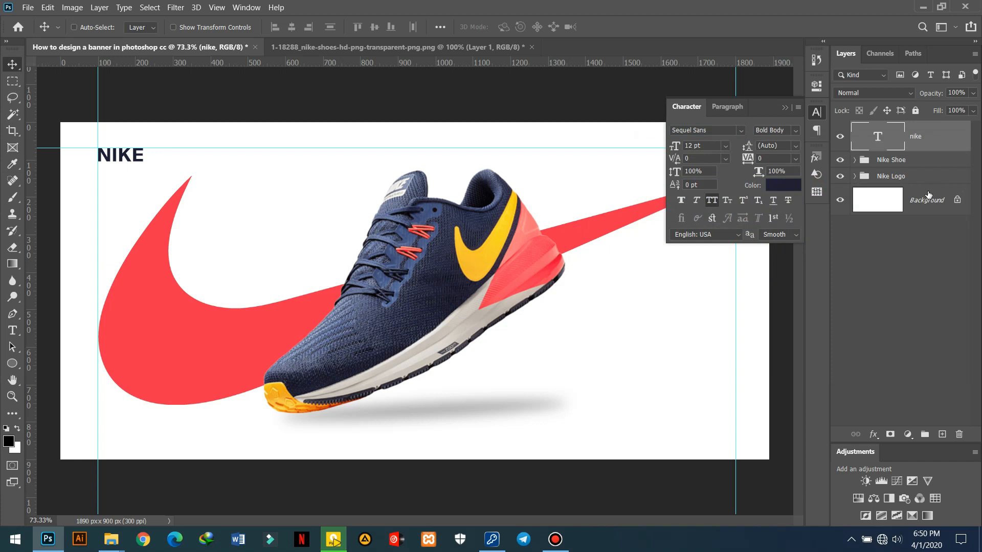
left_click(782, 107)
Place a vertical guide exactly at the rightmost edge of the shoe's heel.
left_click_drag(36, 191, 566, 196)
scroll(566, 289, "up", 5, "alt")
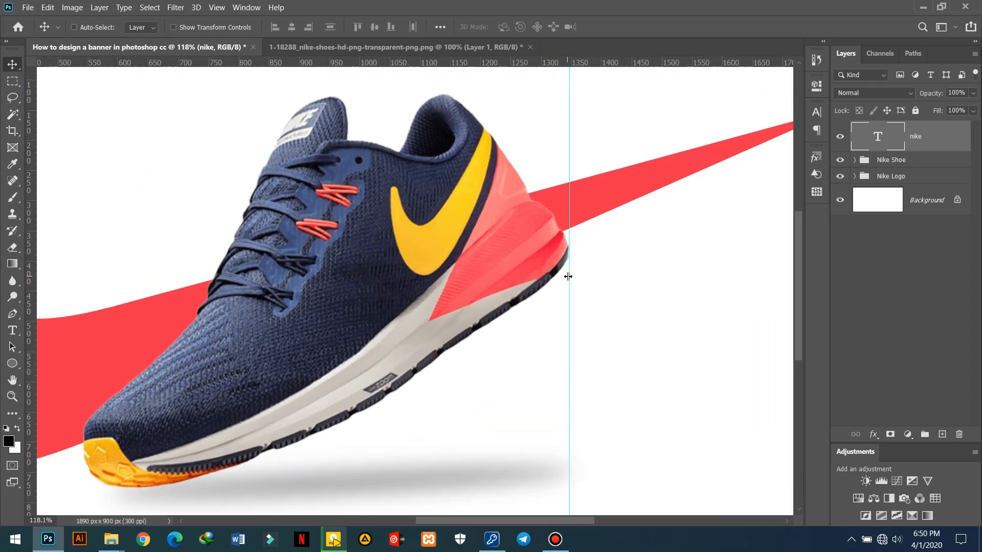
scroll(567, 233, "up", 5, "alt")
left_click_drag(570, 279, 569, 281)
scroll(567, 284, "down", 4, "alt")
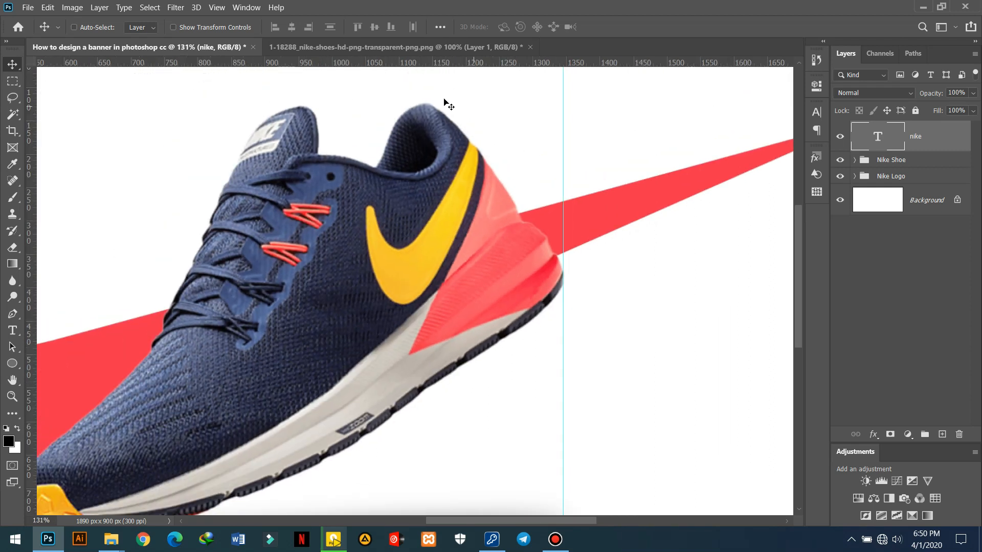
Place a horizontal guide across the banner at the top of the ZOOM label on the shoe's midsole.
left_click_drag(417, 66, 362, 402)
scroll(417, 410, "up", 6, "alt")
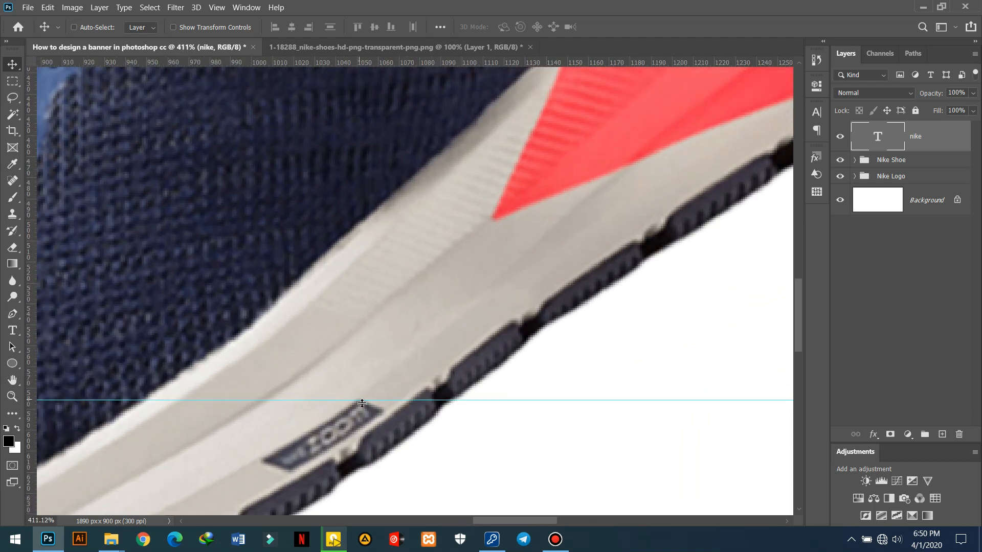
scroll(460, 358, "down", 5, "alt")
scroll(631, 328, "down", 4, "alt")
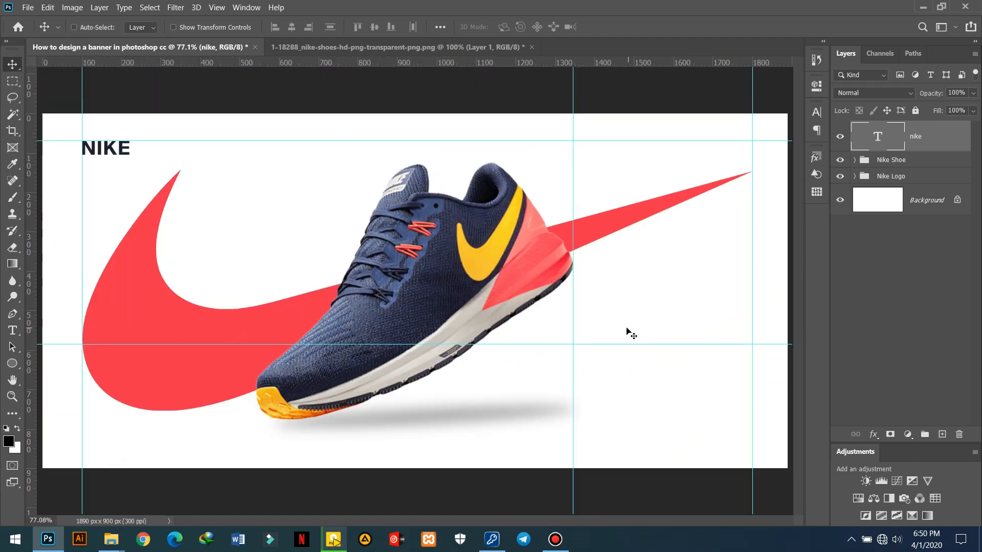
Add the text "Just do it..." in the white area beside the shoe's heel, just above the midsole-level horizontal guide.
scroll(627, 330, "up", 4, "alt")
scroll(621, 318, "down", 4, "alt")
scroll(634, 318, "up", 3, "alt")
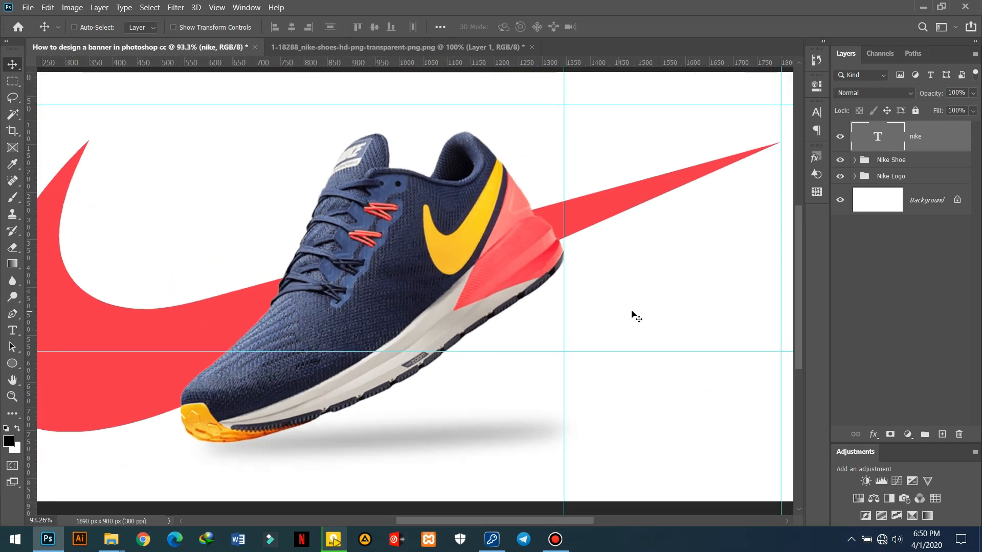
left_click_drag(665, 307, 537, 302)
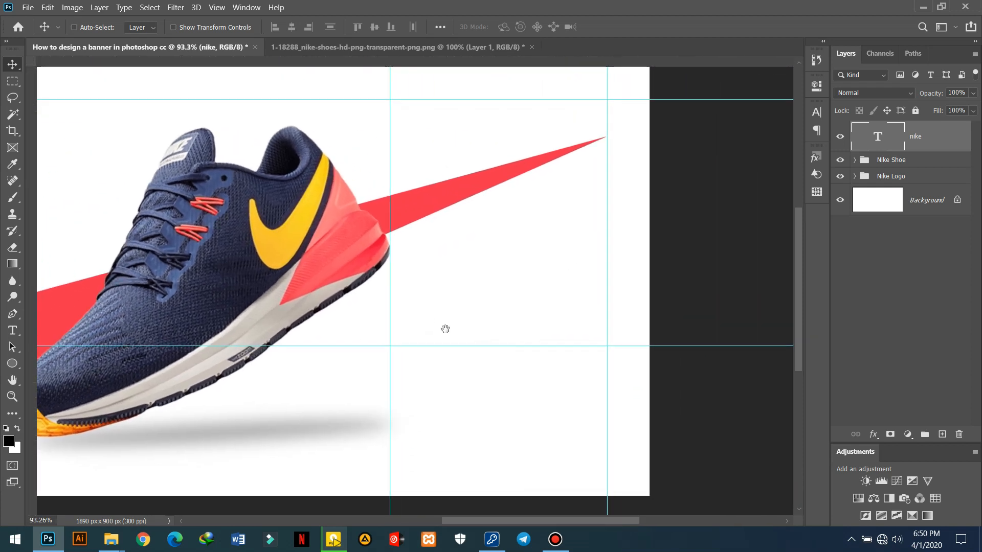
left_click(14, 330)
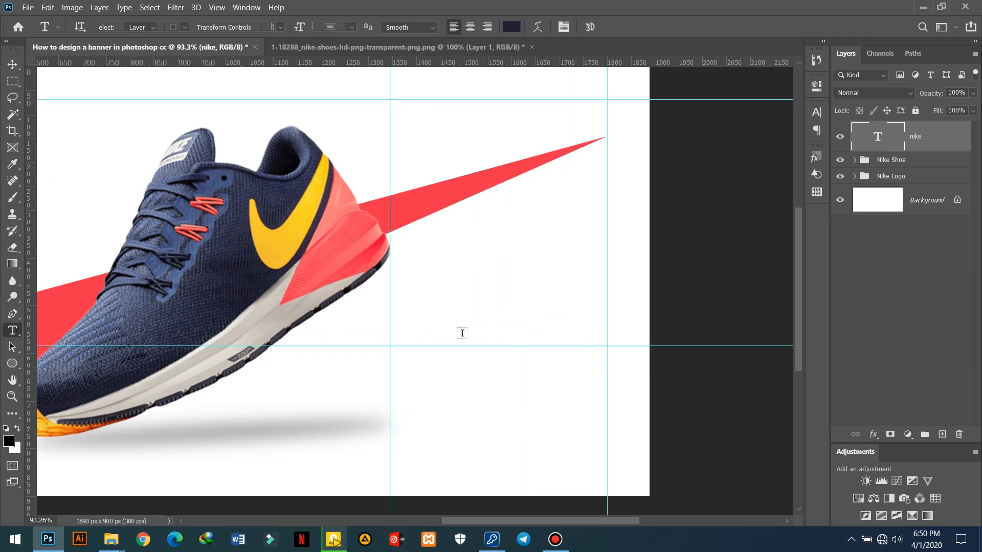
left_click(417, 322)
type("J")
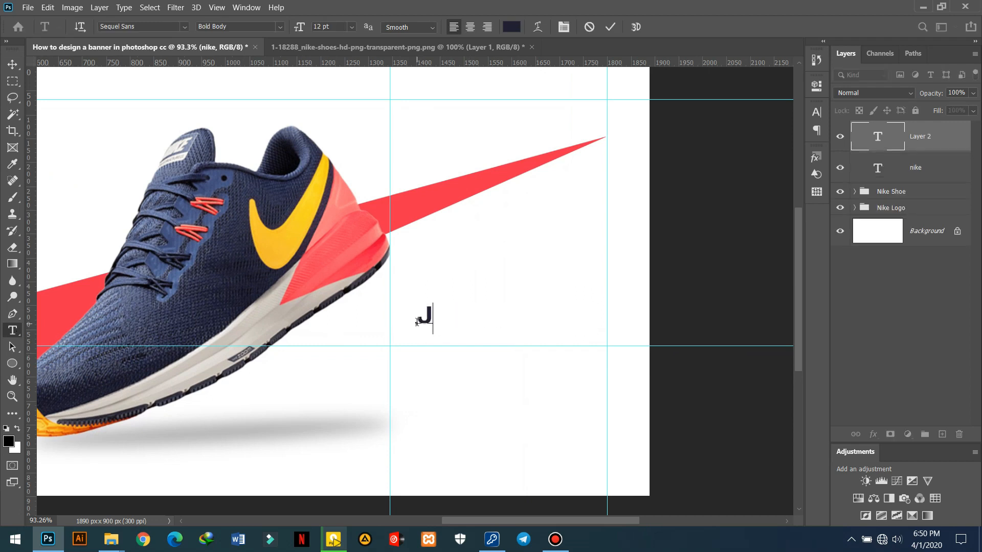
type("UST D")
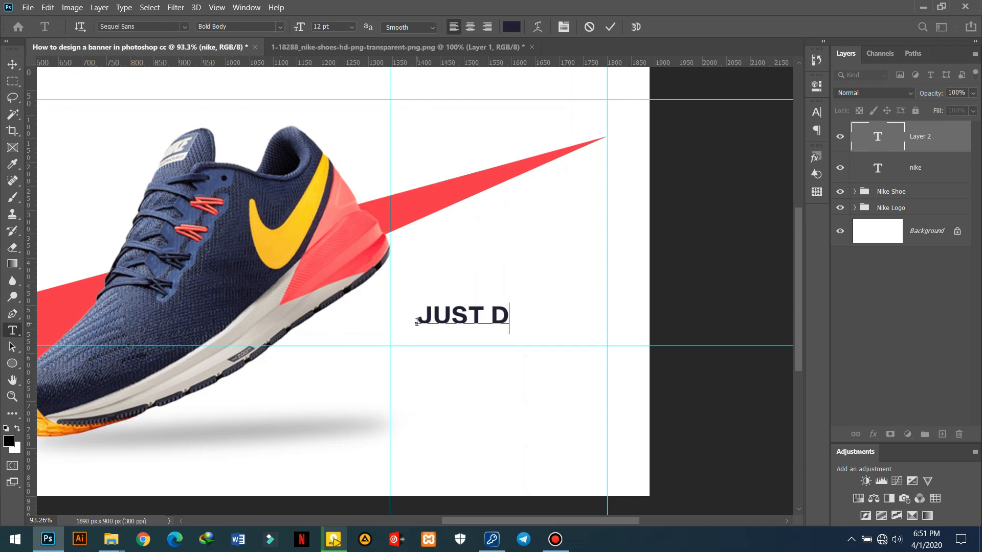
type("O IT...")
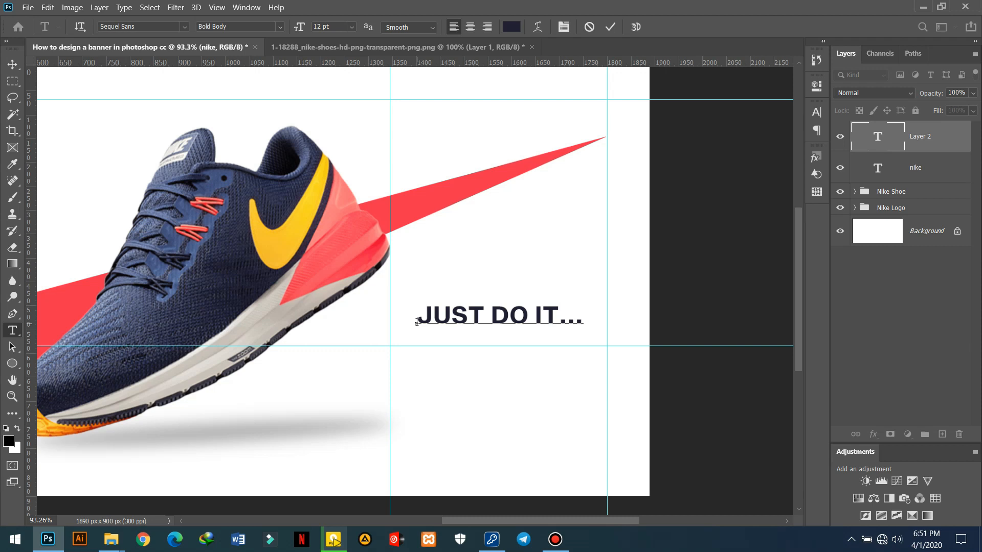
left_click(611, 27)
Turn off All Caps for the "Just do it..." text and set its font to Ave Fedan PERSONAL USE ONLY Regular.
left_click(817, 111)
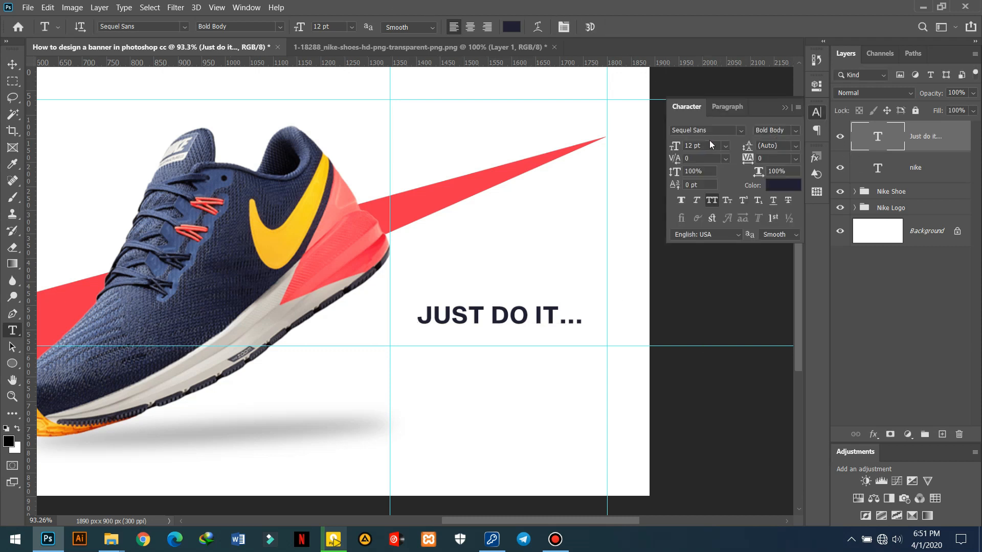
left_click(713, 200)
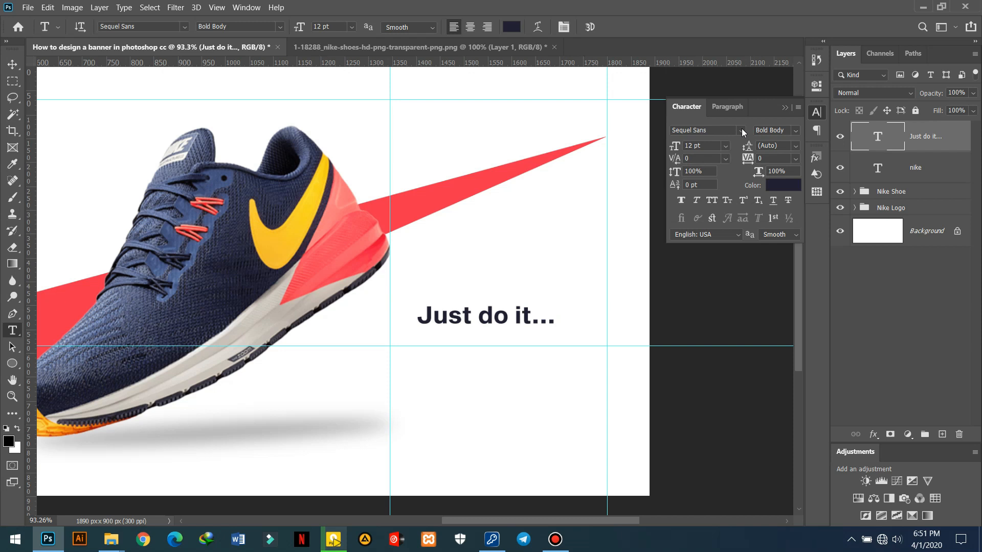
left_click(721, 130)
left_click(740, 131)
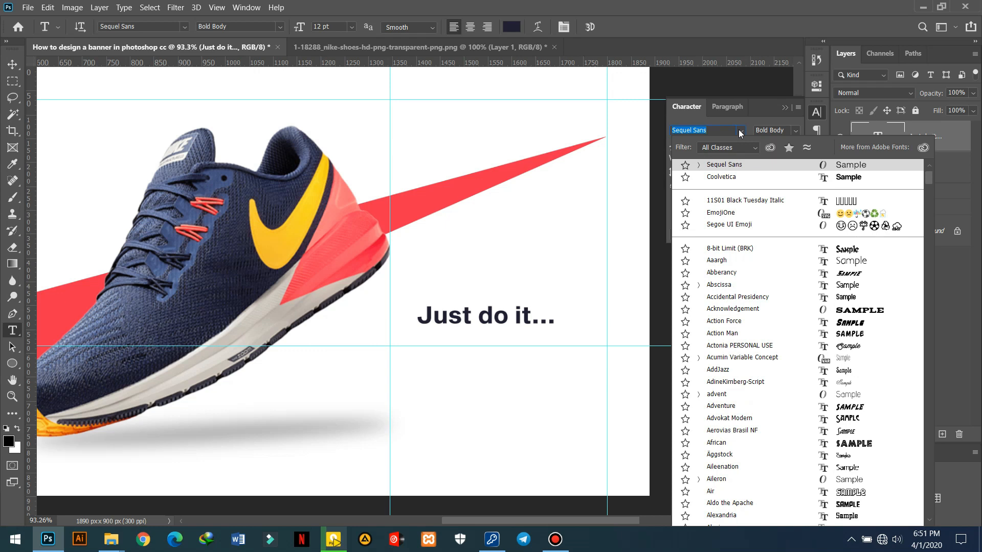
type("ave")
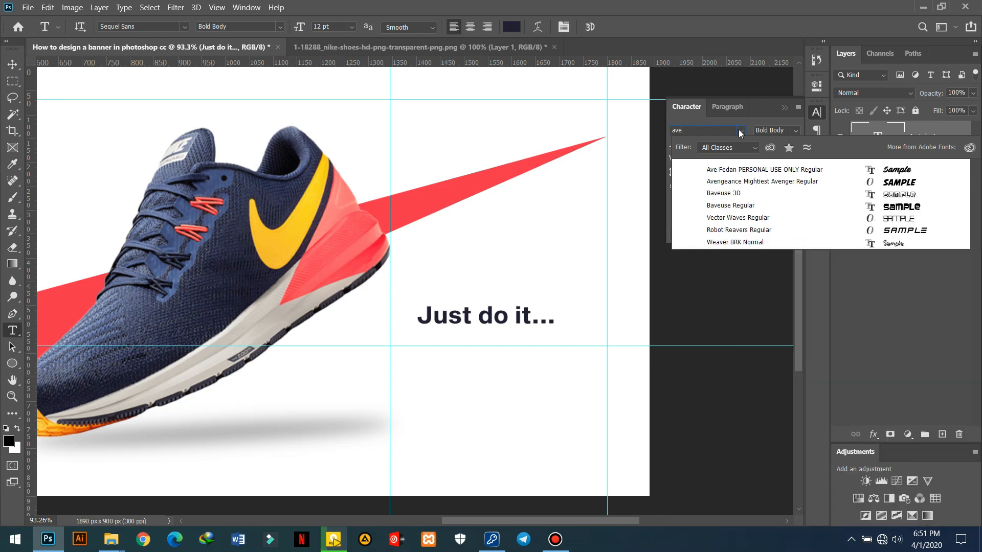
left_click(854, 164)
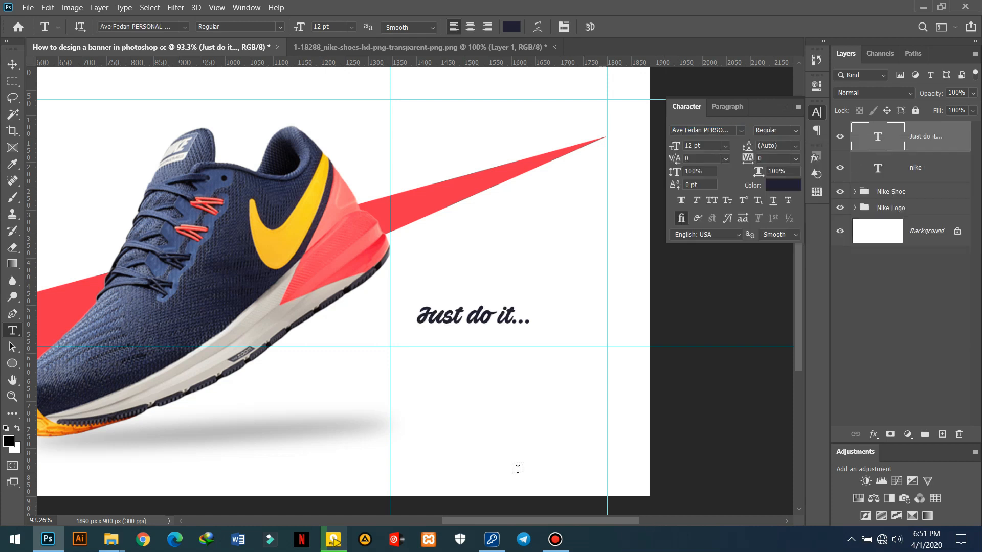
Move the "Just do it..." text so it starts at the heel's vertical guide and sits on the midsole-level horizontal guide.
left_click(13, 64)
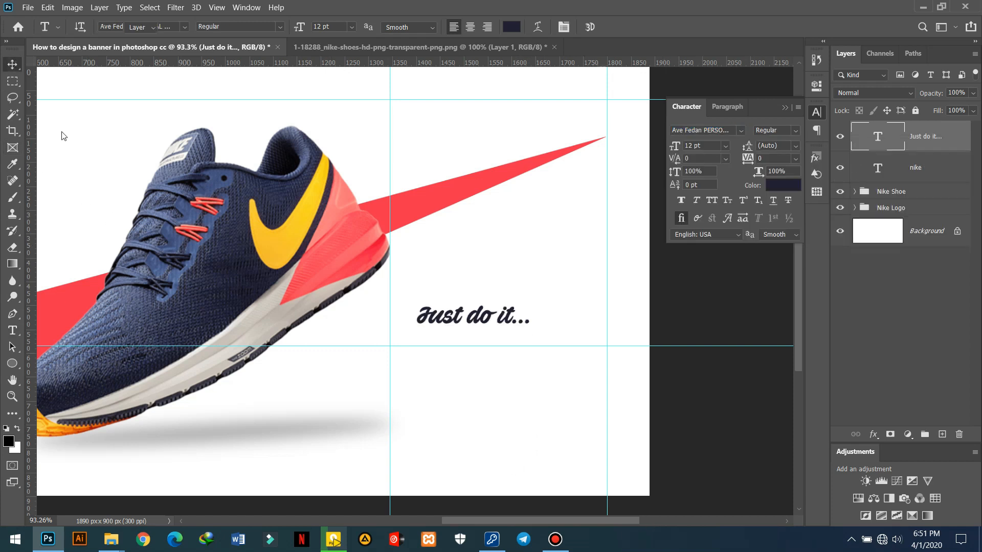
left_click_drag(460, 316, 434, 338)
scroll(434, 338, "up", 5)
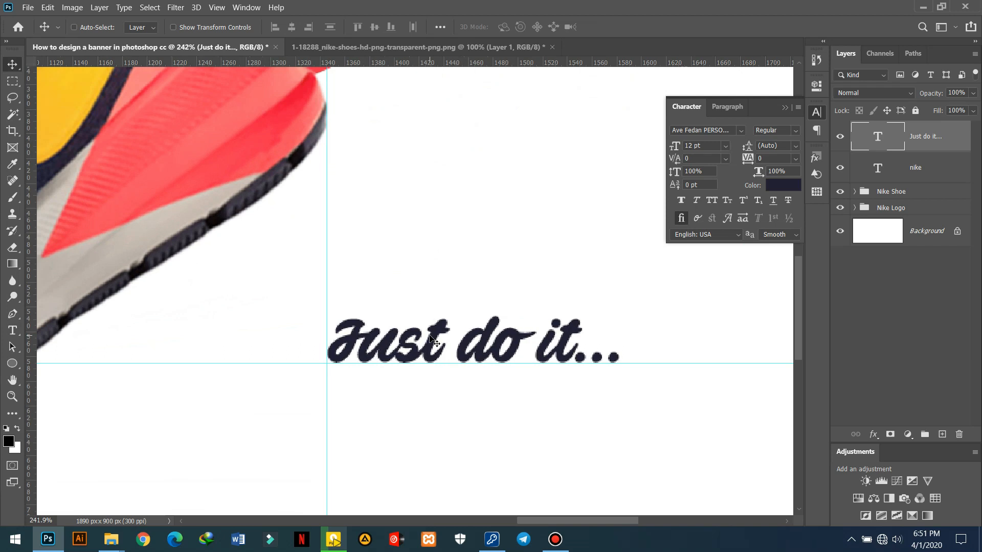
scroll(436, 306, "down", 5)
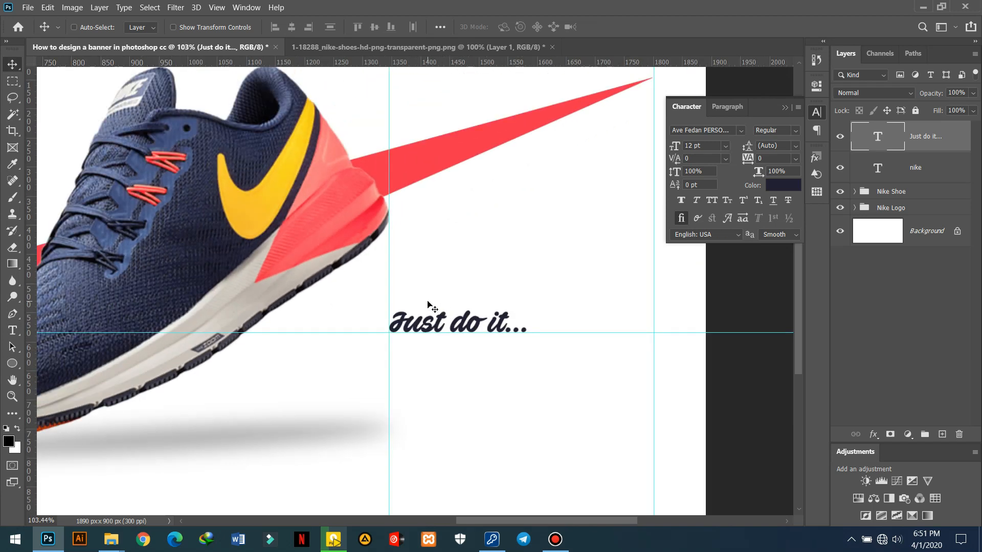
scroll(428, 305, "down", 4)
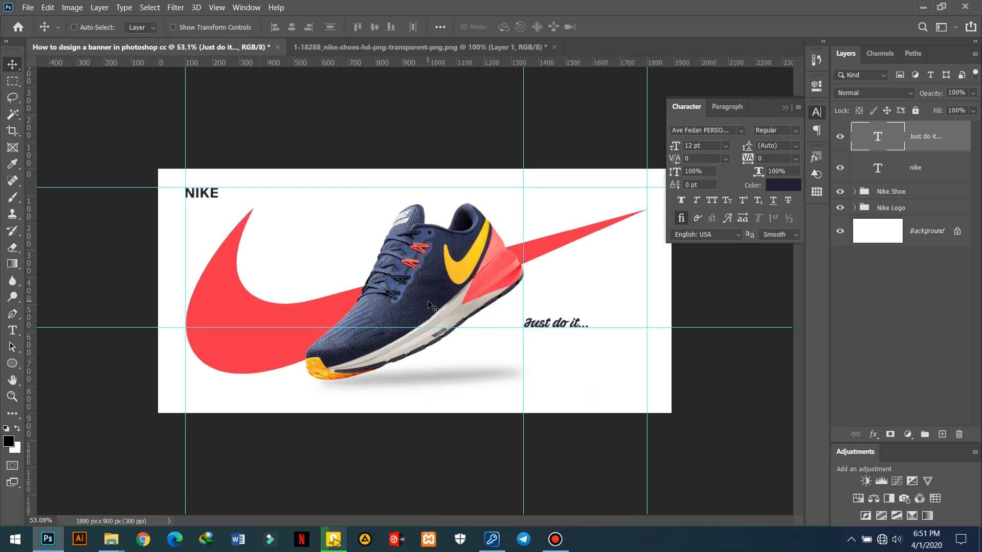
scroll(553, 321, "up", 2)
scroll(553, 321, "up", 2)
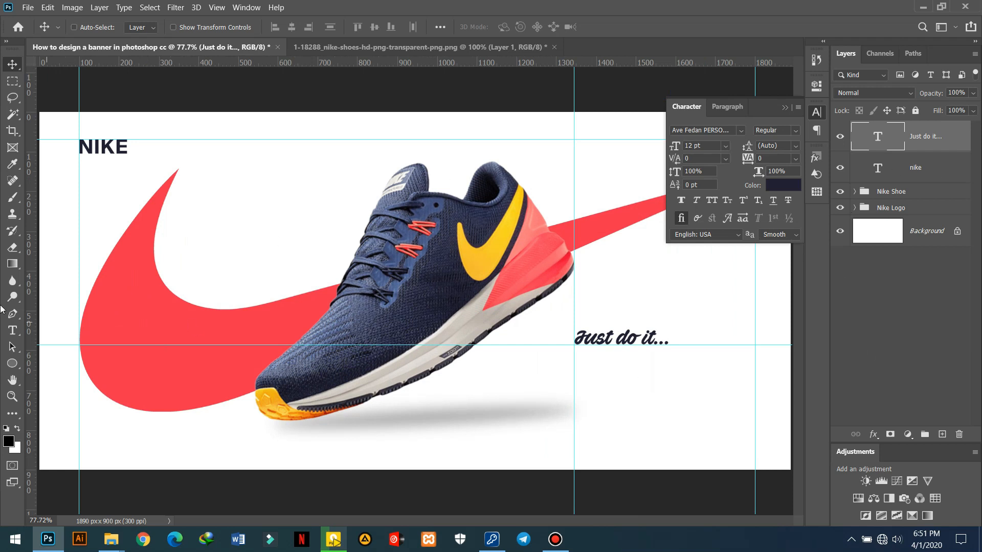
Draw a black rectangle of about 138 x 70 px between the banner's top edge and the horizontal guide above NIKE.
left_click(12, 363)
left_click(52, 356)
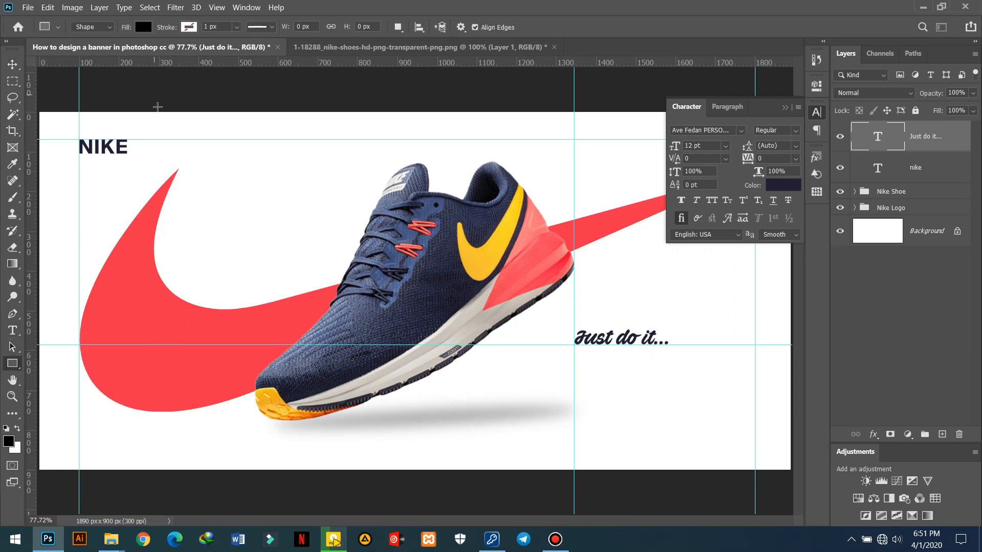
left_click_drag(153, 112, 212, 147)
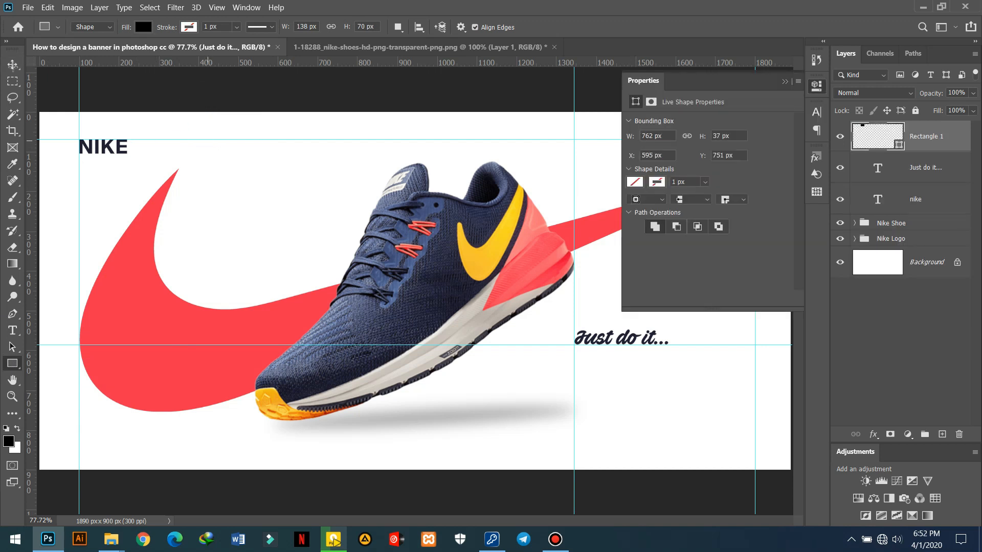
left_click(13, 64)
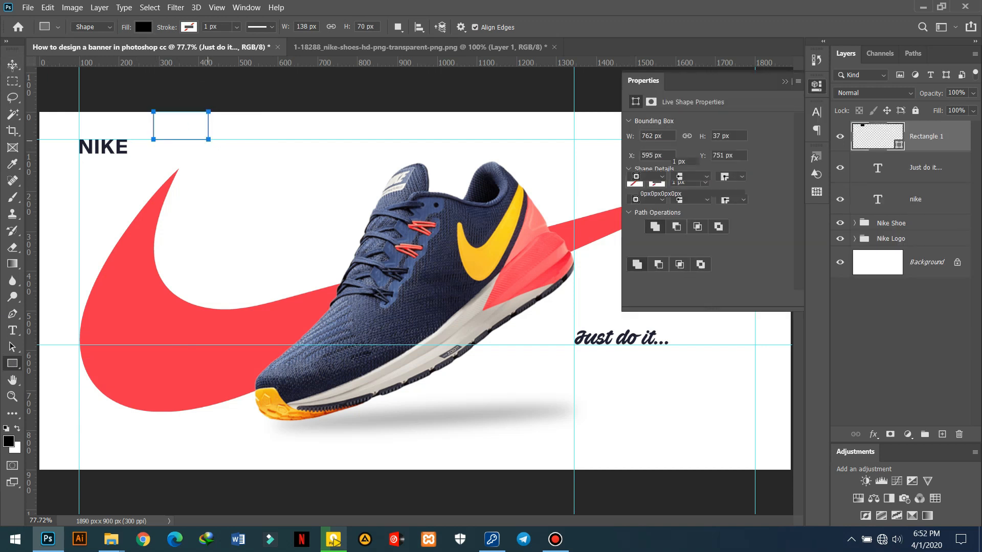
left_click(784, 81)
Move the spacer rectangle to the banner's bottom edge, place a horizontal guide along its top edge and delete the rectangle.
left_click_drag(208, 140, 202, 459)
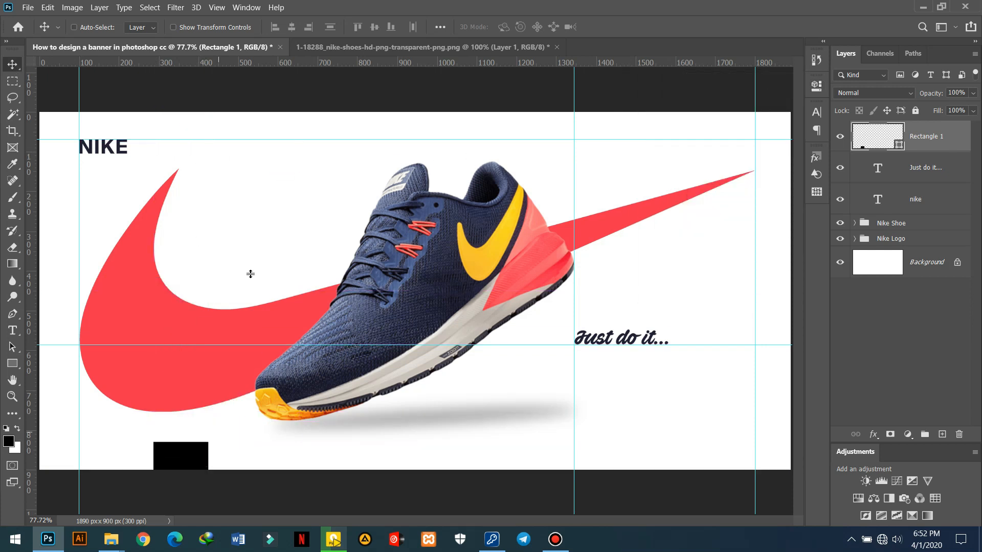
left_click_drag(228, 63, 220, 447)
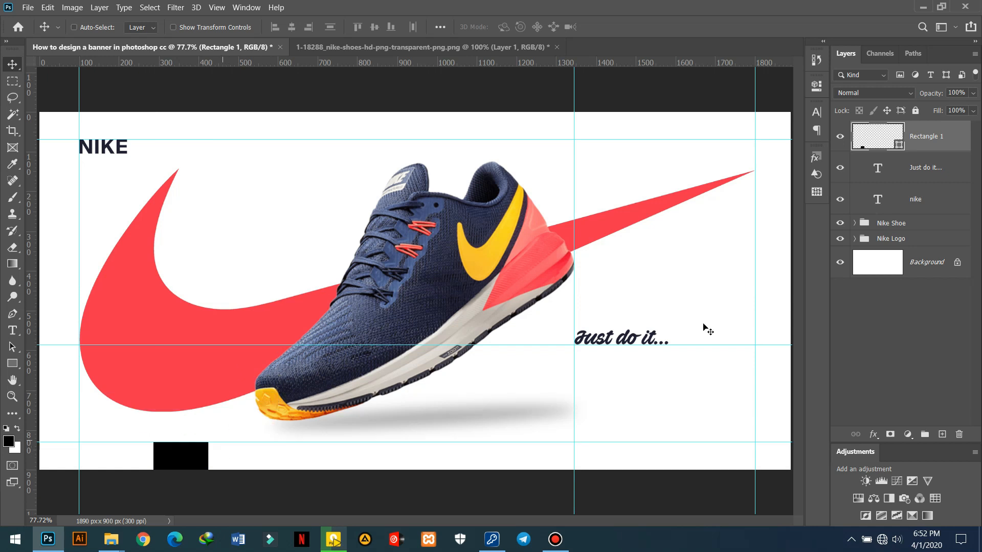
left_click_drag(941, 154, 959, 434)
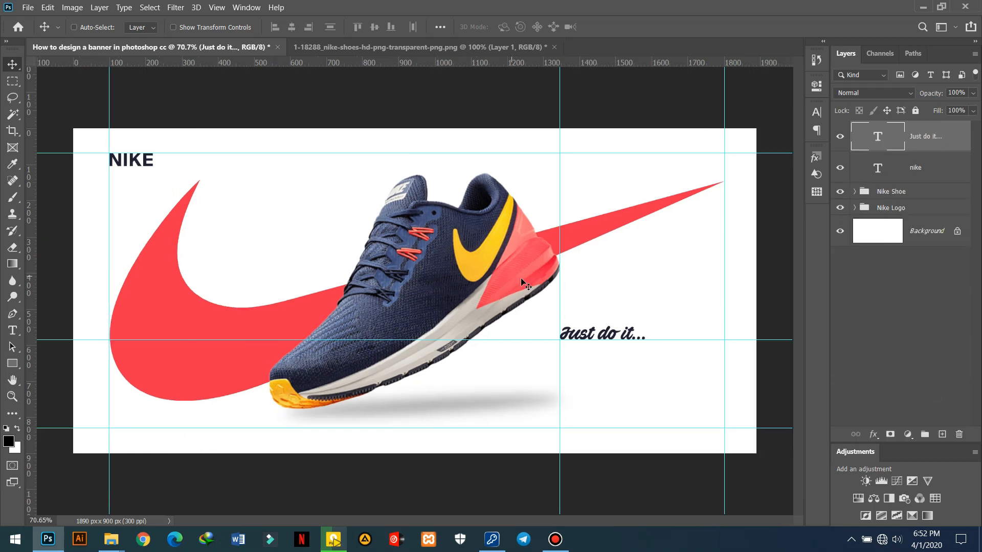
Open the black-social-media-icons-png-3 image from the project folder as a separate document in Photoshop.
scroll(641, 381, "up", 1)
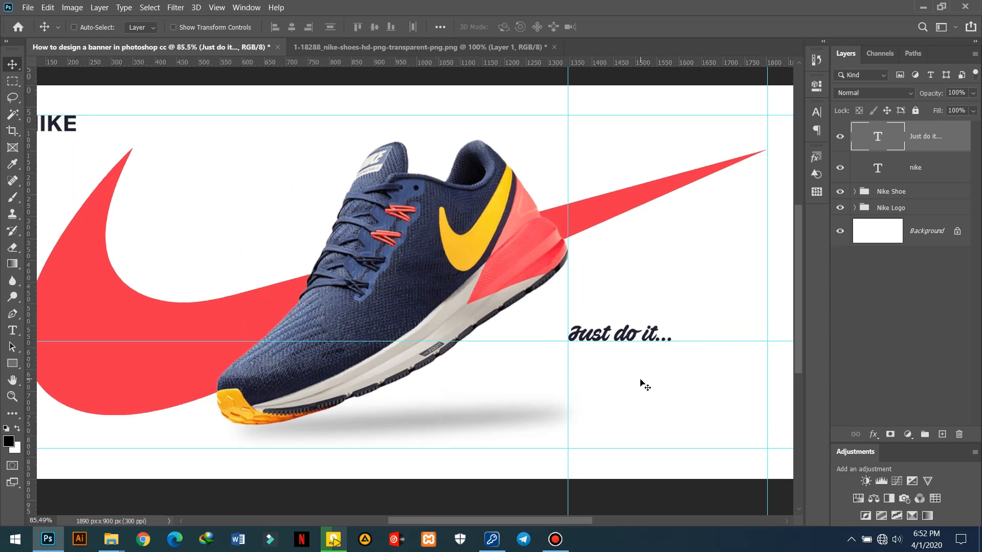
left_click_drag(688, 383, 532, 346)
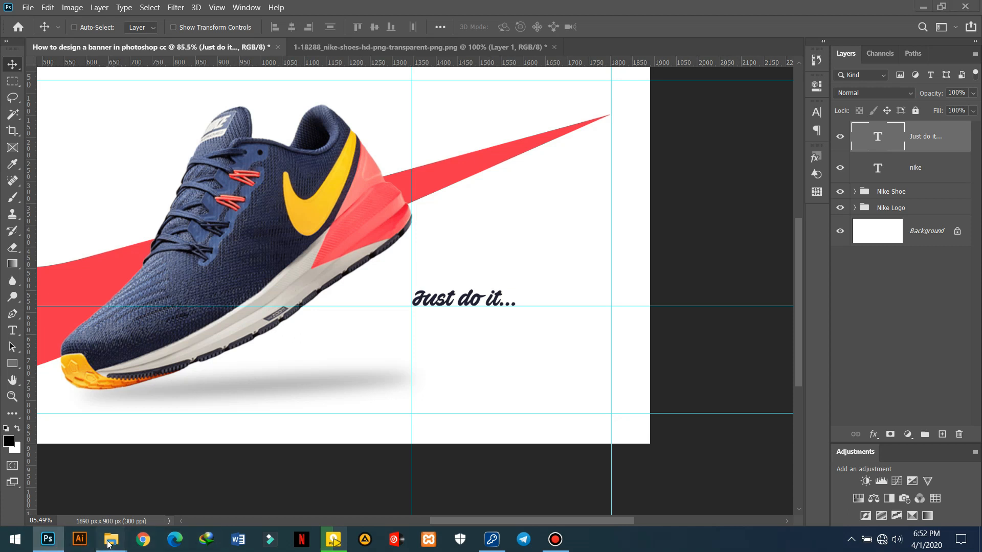
mouse_move(111, 540)
left_click(82, 482)
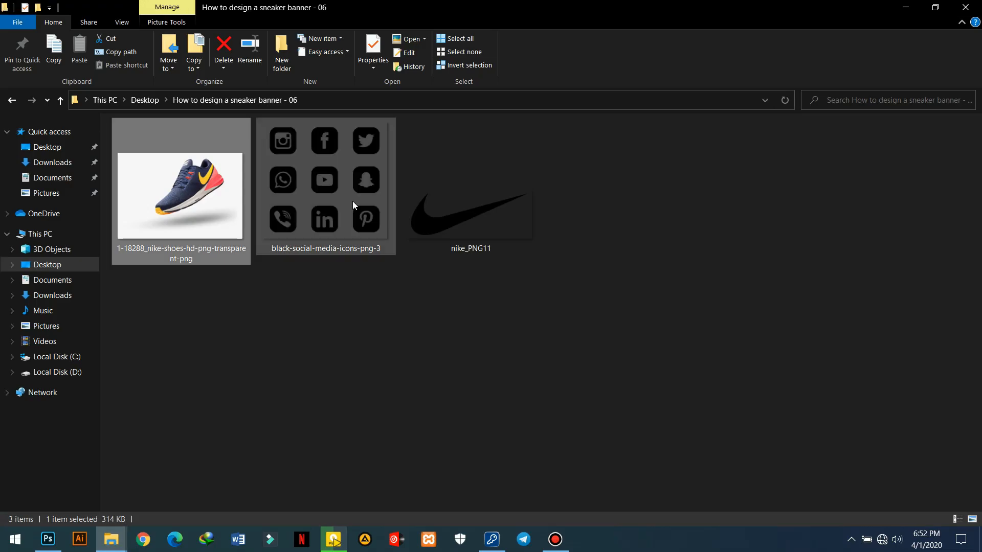
left_click_drag(333, 179, 588, 46)
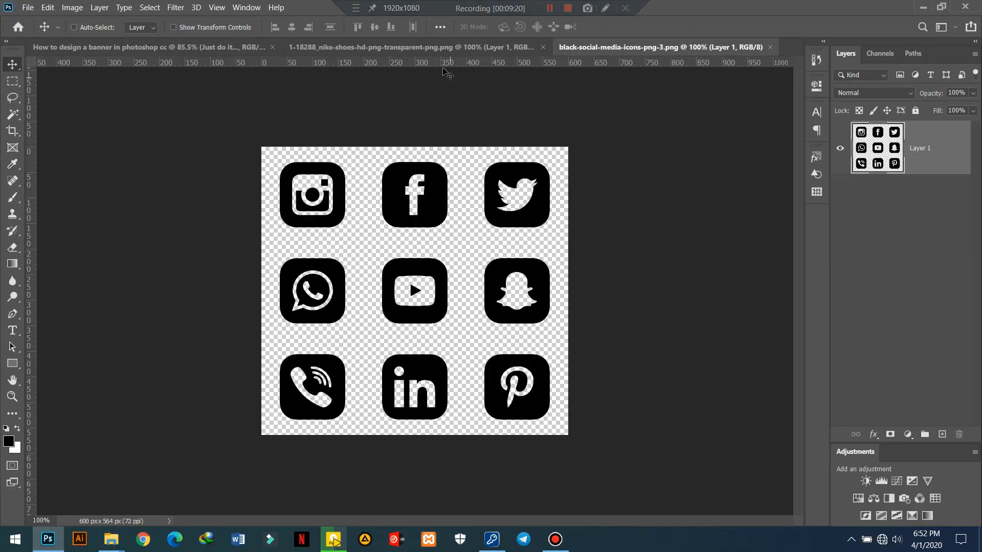
Close the 1-18288_nike-shoes-hd-png-transparent-png document without saving its changes.
left_click(434, 45)
left_click(548, 47)
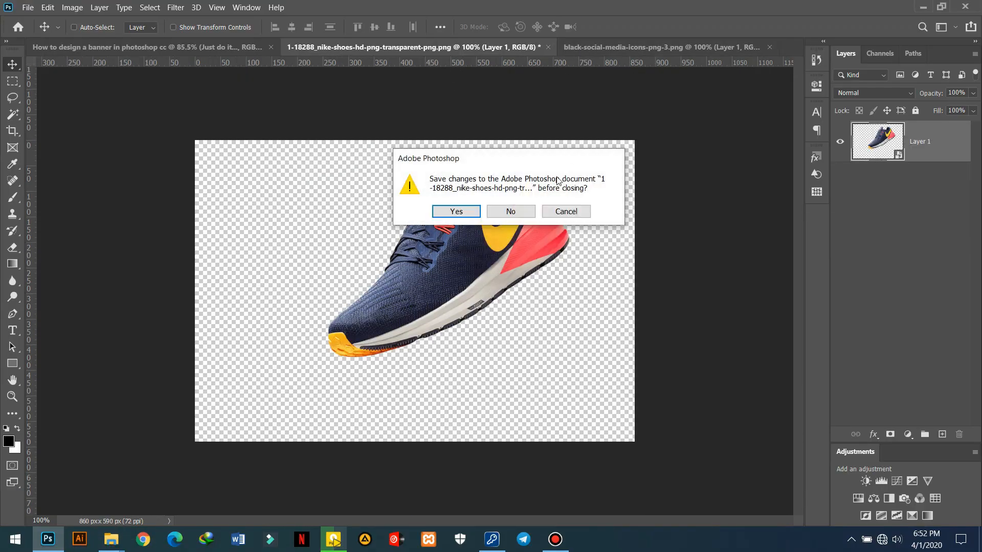
left_click(568, 211)
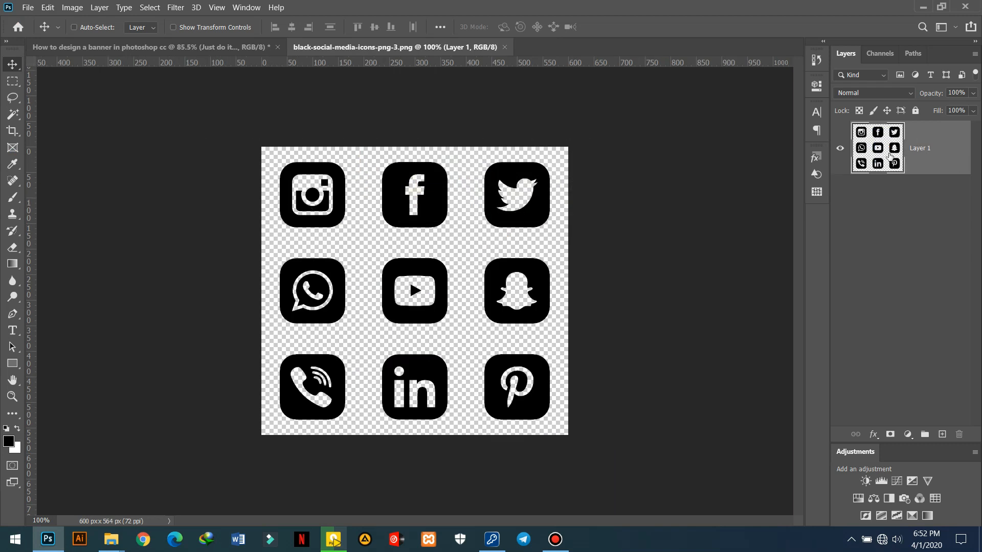
Copy the Instagram icon from a rectangular selection onto its own layer and convert that layer to a smart object.
left_click(12, 81)
left_click_drag(275, 151, 354, 239)
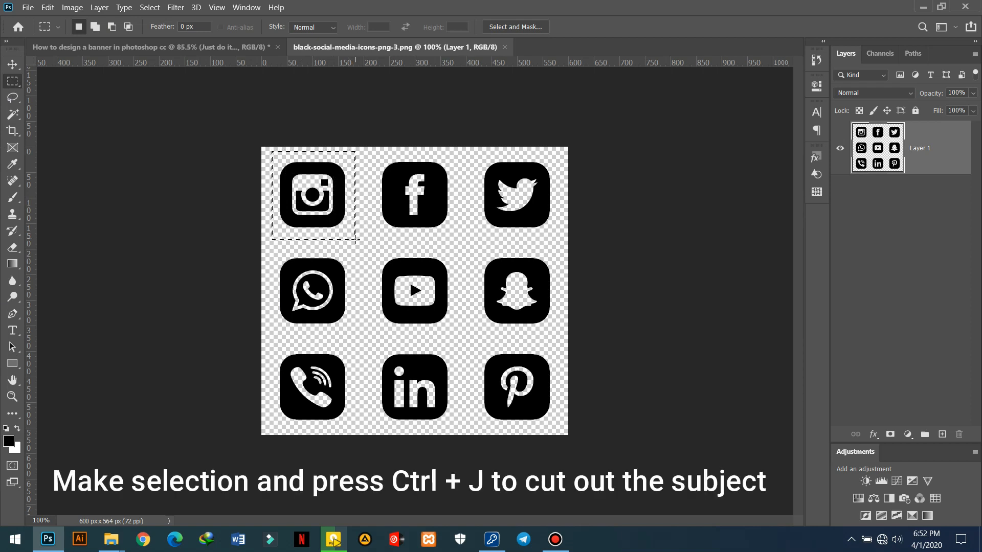
key("ctrl+j")
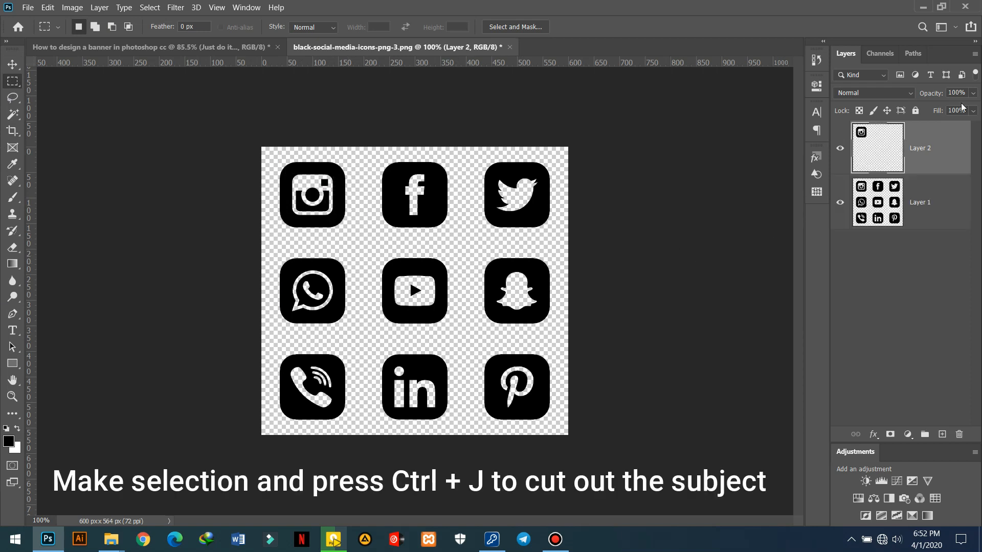
right_click(917, 135)
left_click(818, 161)
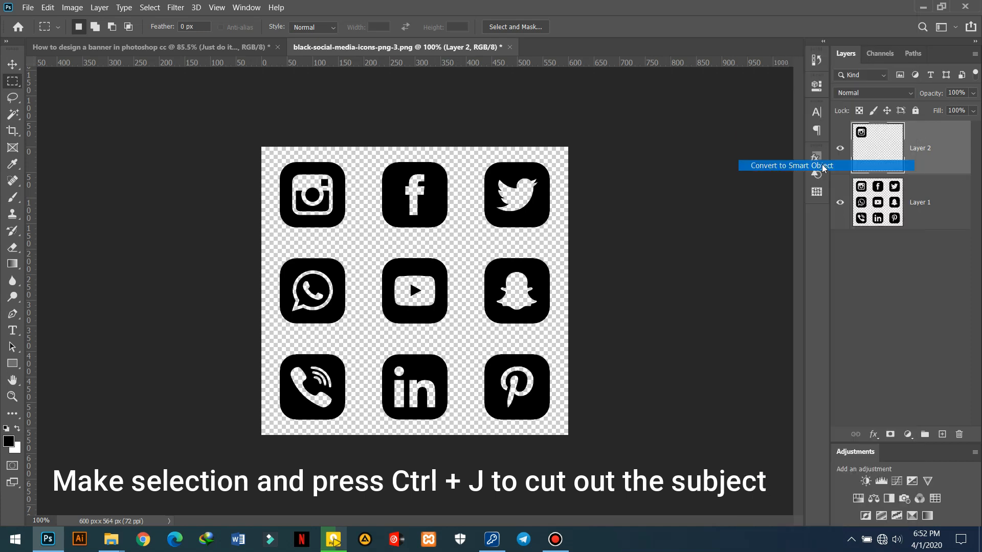
Copy the Facebook icon from Layer 1 onto its own layer, convert it to a smart object and reselect Layer 1.
left_click(911, 205)
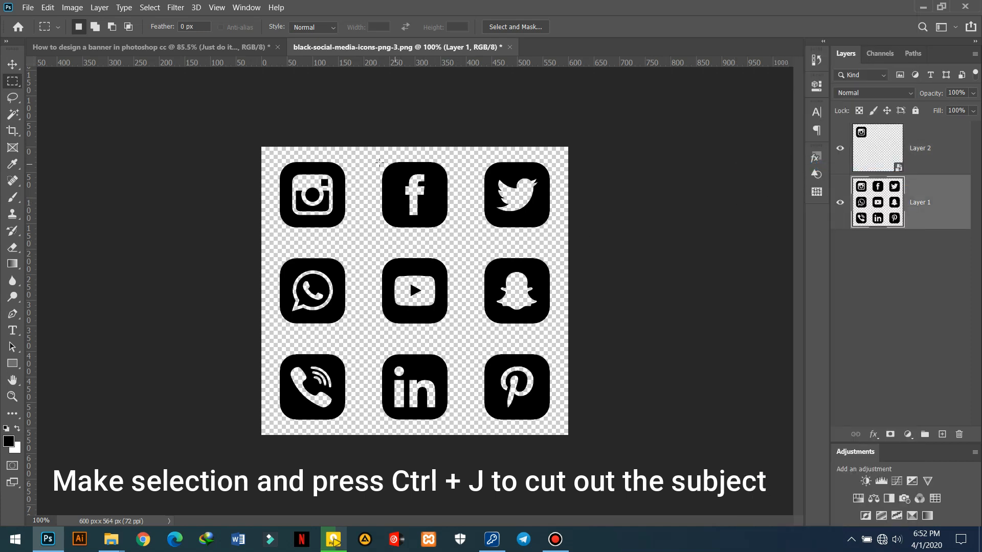
left_click_drag(368, 153, 459, 238)
key("ctrl+j")
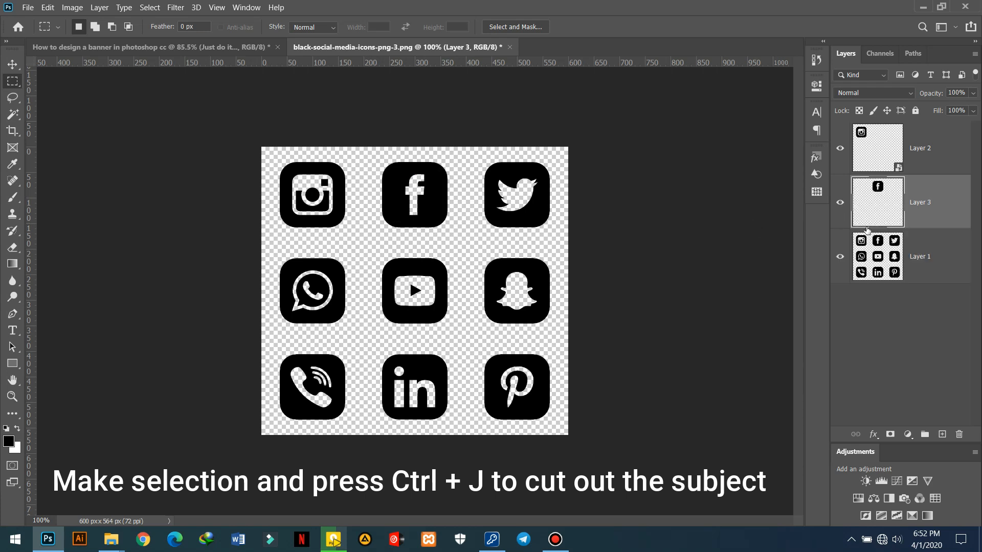
right_click(919, 191)
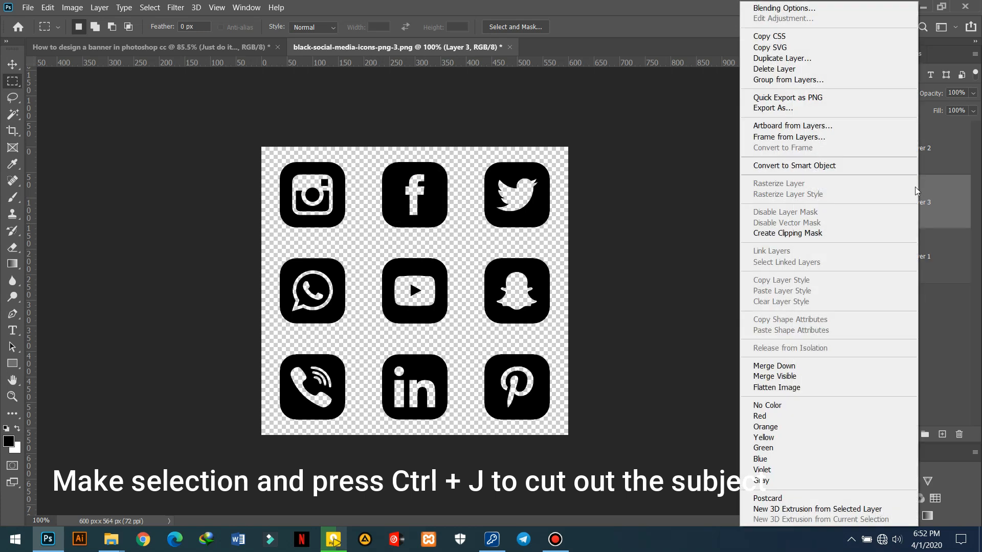
left_click(786, 171)
left_click(934, 258)
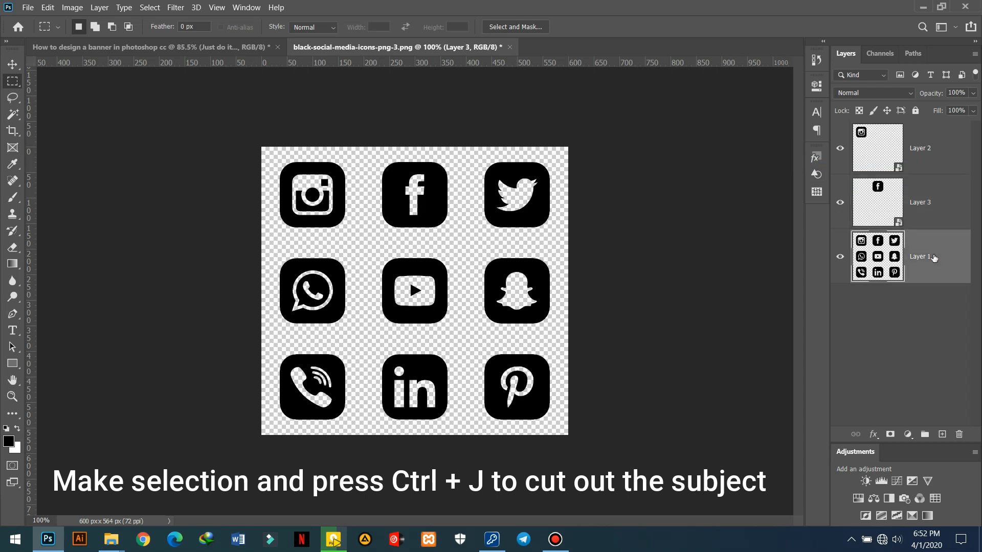
Copy the Twitter icon from Layer 1 onto its own layer, convert it to a smart object and reselect Layer 1.
left_click_drag(469, 150, 562, 243)
key("ctrl+j")
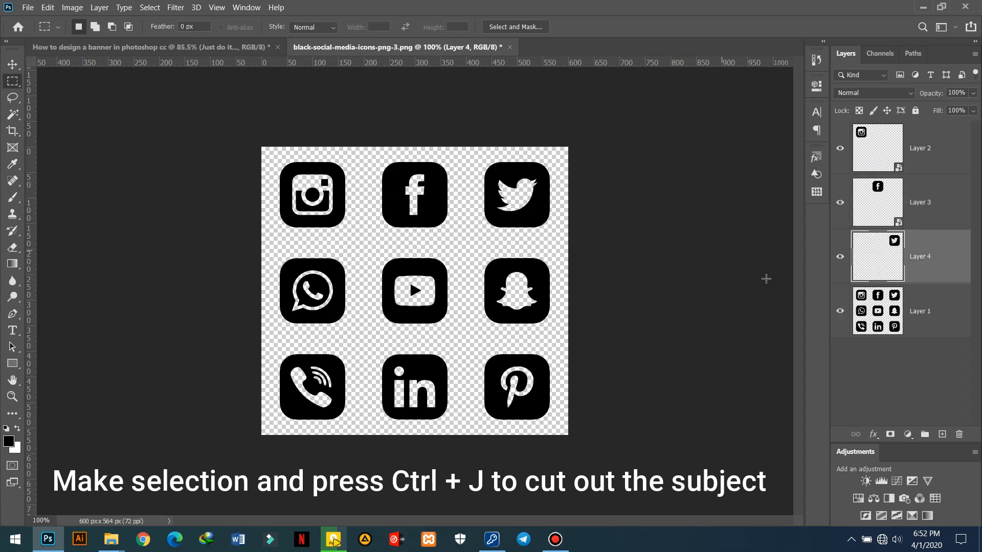
right_click(936, 269)
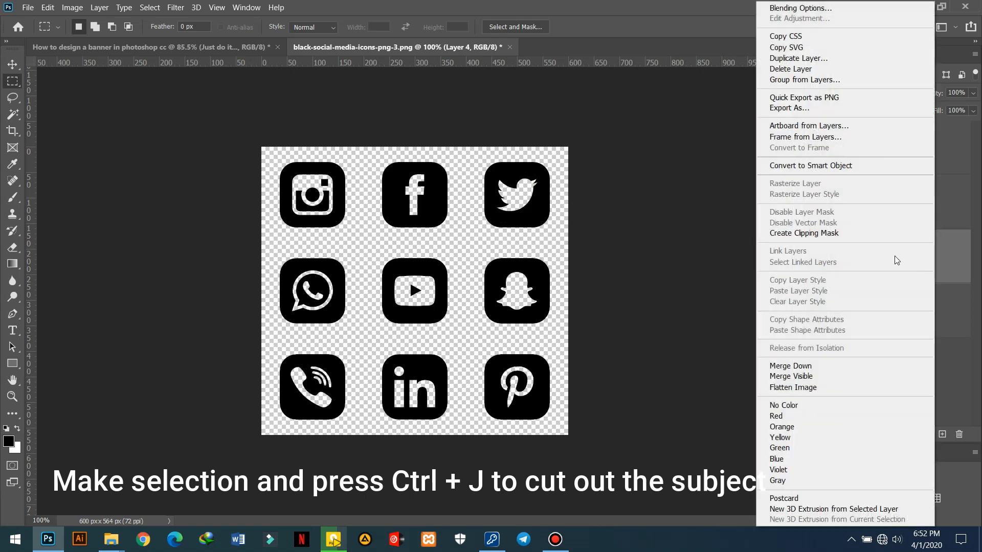
left_click(794, 165)
left_click(930, 310)
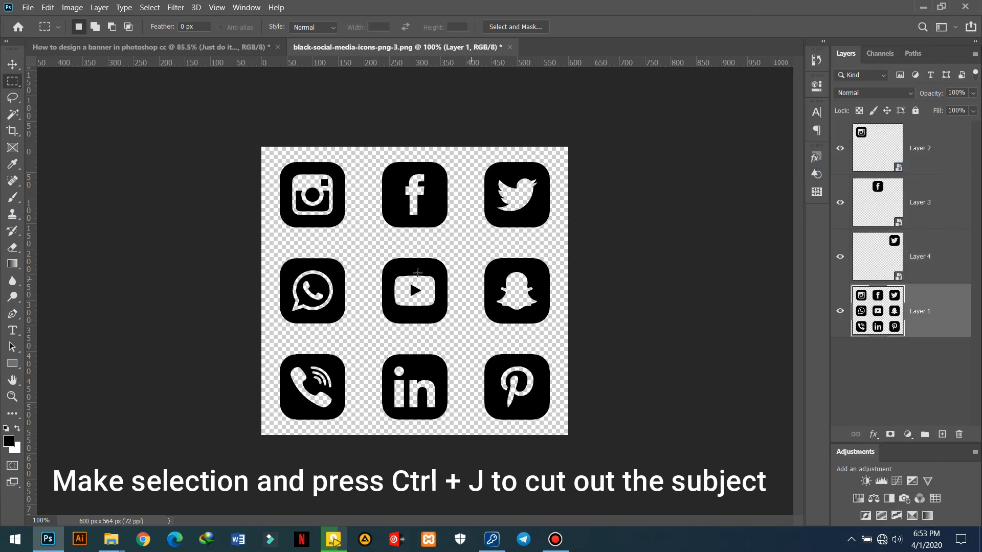
Copy the YouTube icon from Layer 1 onto its own layer and convert that layer to a smart object.
left_click_drag(362, 245, 468, 334)
key("ctrl+j")
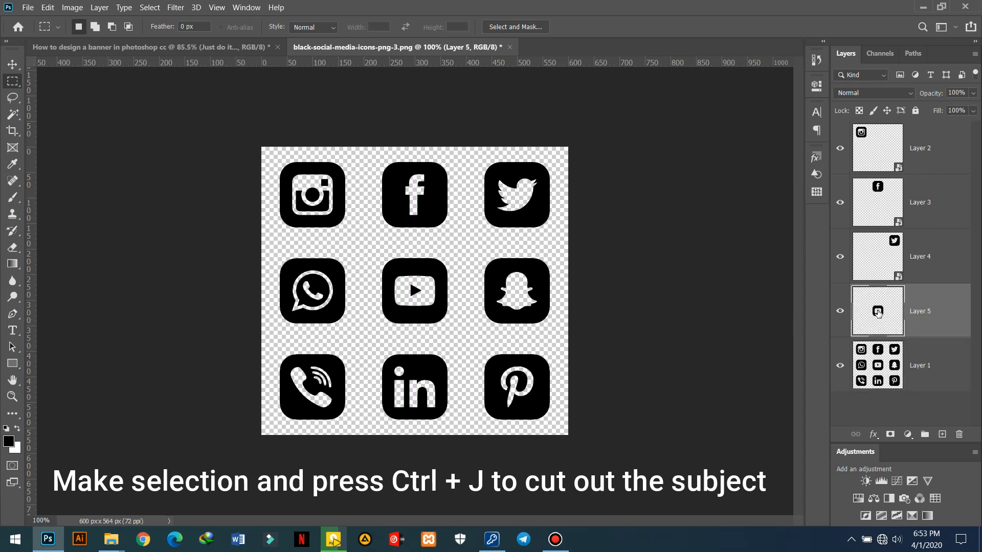
right_click(964, 306)
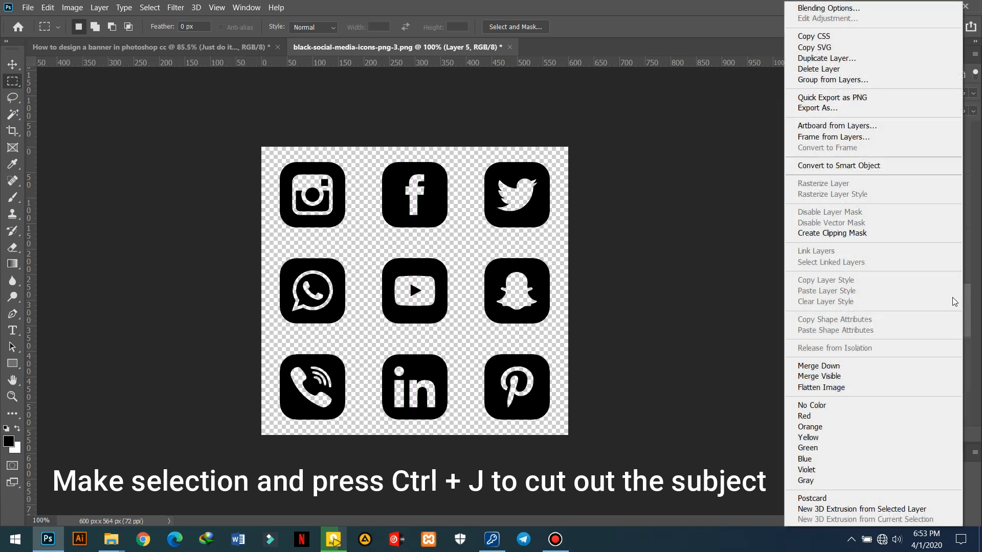
left_click(831, 167)
Hide Layer 1 and align the four icon layers, Layer 2 to Layer 5, on their horizontal and vertical centers.
left_click(13, 65)
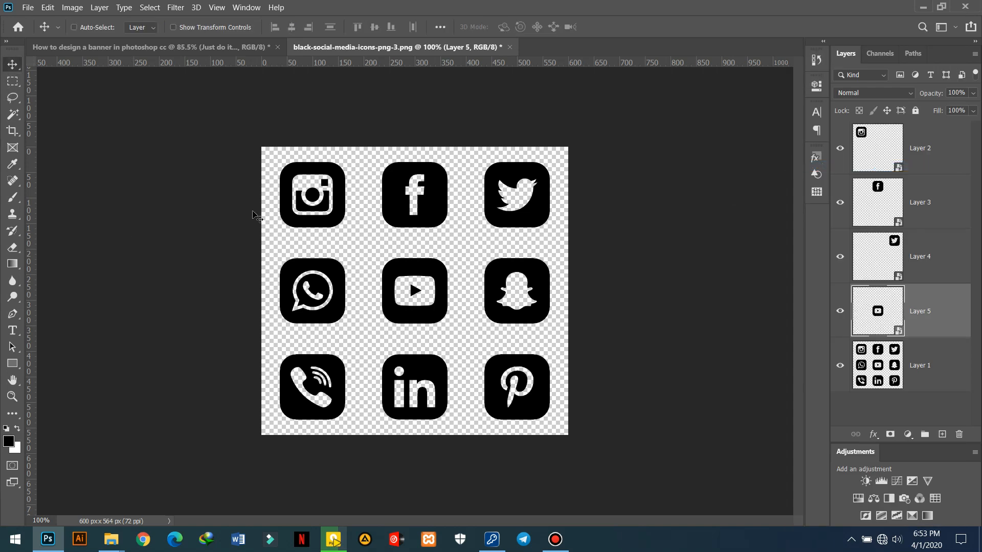
left_click(839, 366)
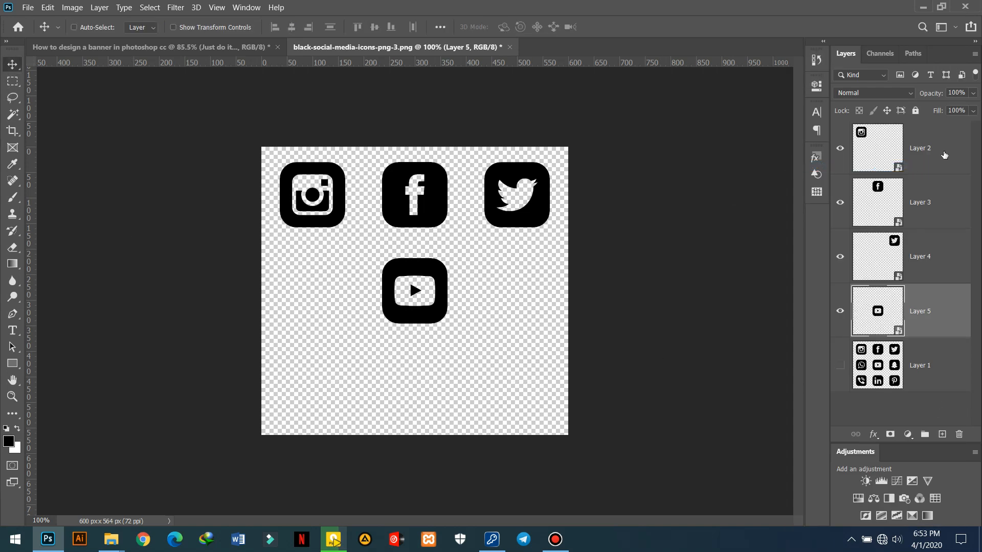
left_click(939, 145, "shift")
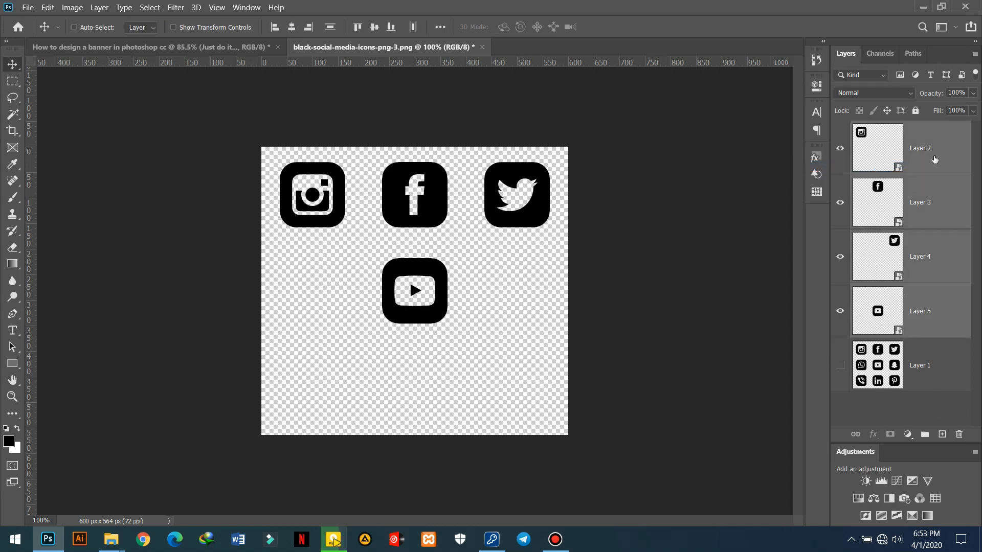
left_click(292, 26)
left_click(376, 29)
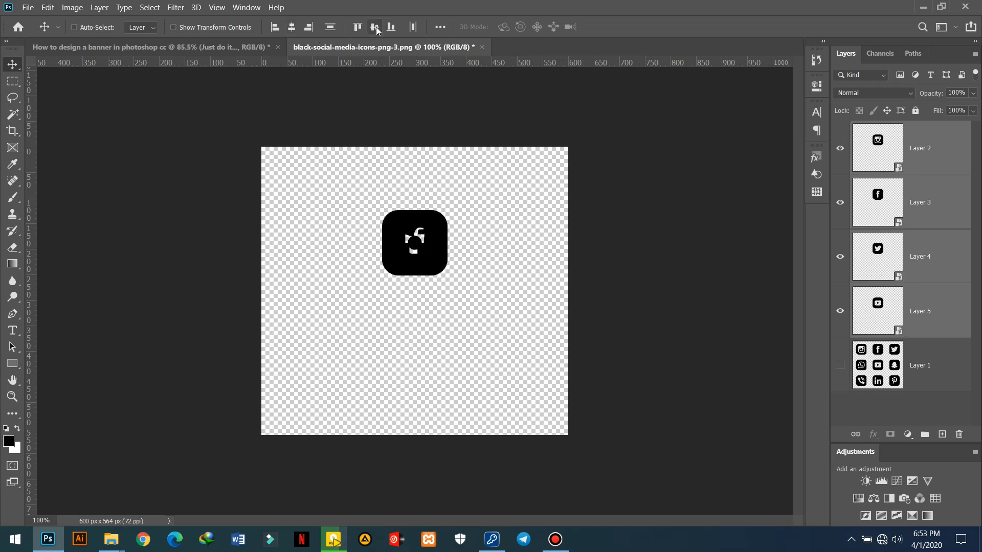
Bring the four stacked icon layers into the banner document and scale them proportionally to 26.92%.
left_click_drag(425, 236, 520, 418)
key("ctrl")
key("ctrl+t")
left_click(633, 26)
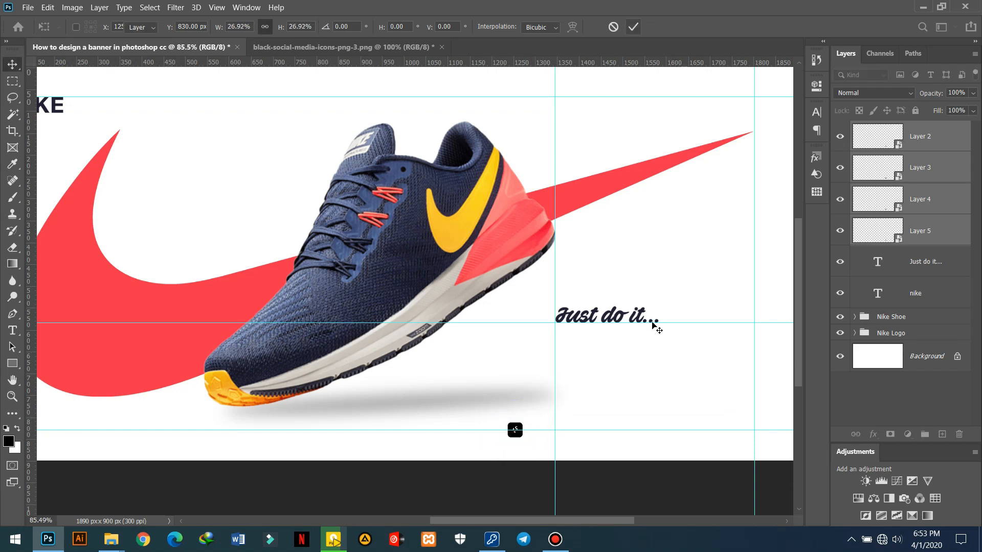
Move the stacked icons to the guide intersection below "Just do it...", aligning their left edge with the text's vertical guide.
scroll(638, 415, "up", 1)
scroll(633, 410, "up", 3)
left_click_drag(650, 399, 416, 355)
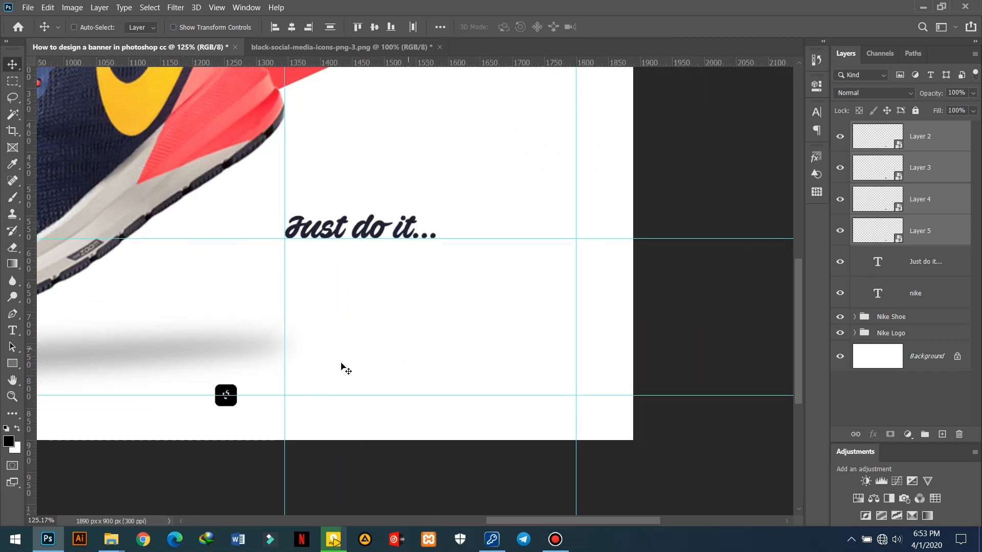
left_click_drag(228, 388, 298, 389)
scroll(389, 428, "up", 2)
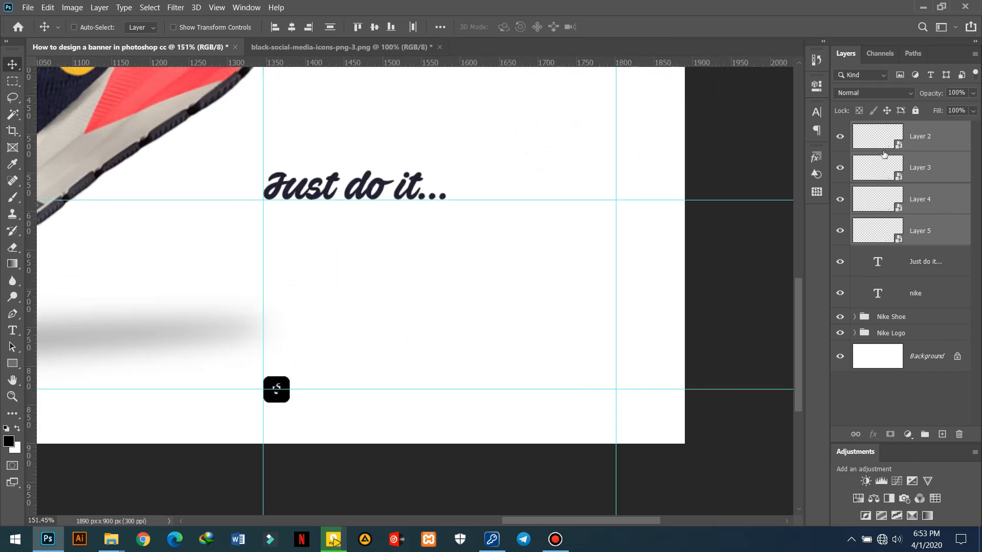
Apply a red Color Overlay at 100% opacity to the Instagram icon on Layer 2 and hide Layers 3, 4 and 5.
left_click(928, 143)
scroll(189, 203, "down", 3)
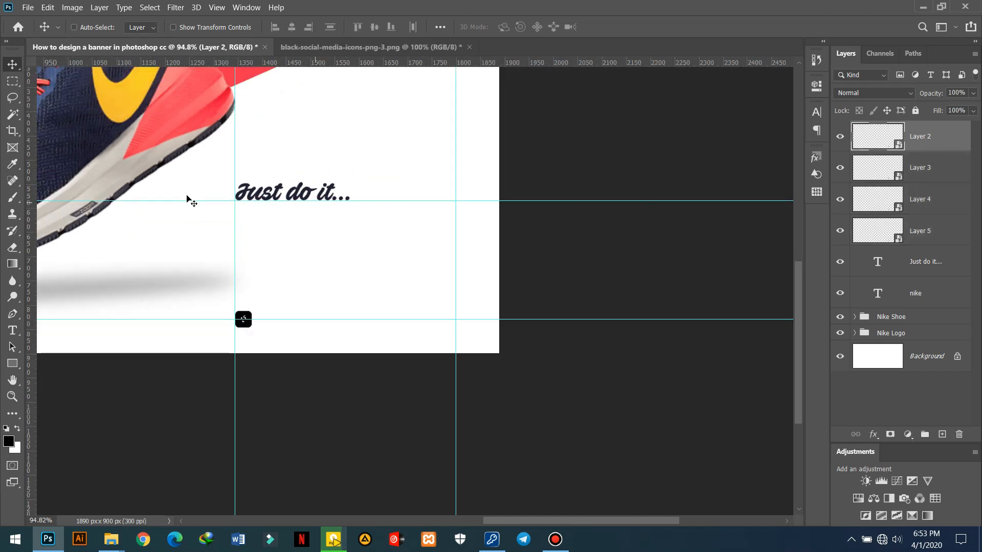
scroll(404, 194, "up", 3)
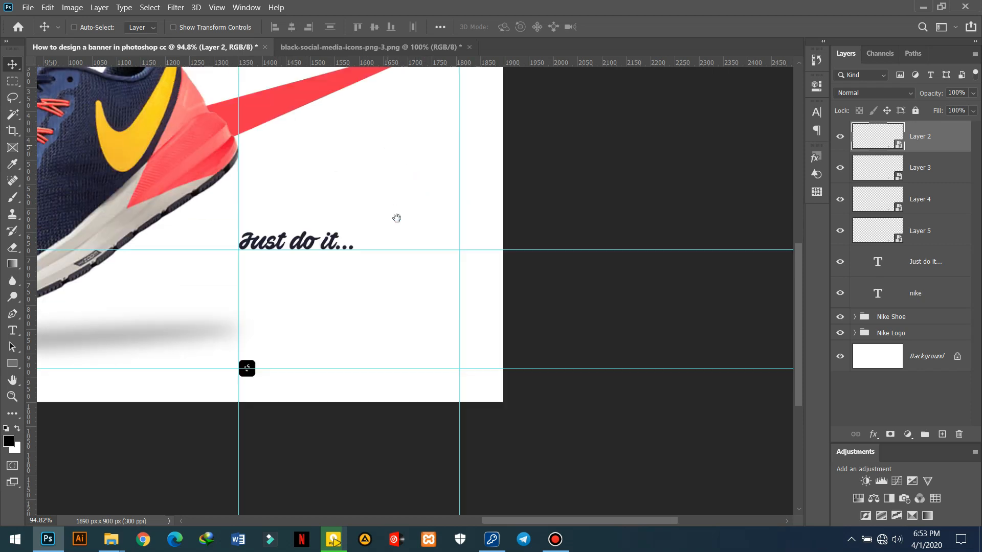
left_click(874, 434)
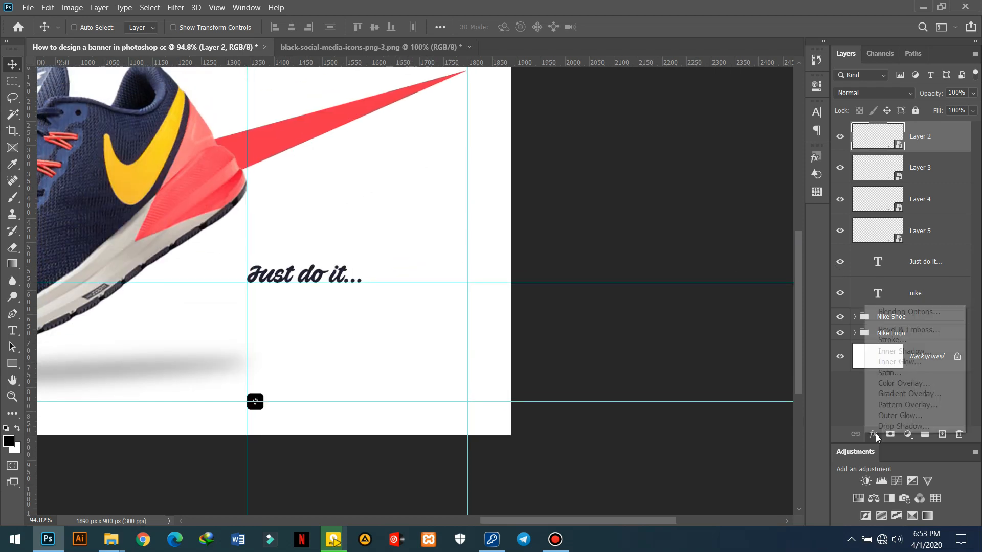
left_click(895, 388)
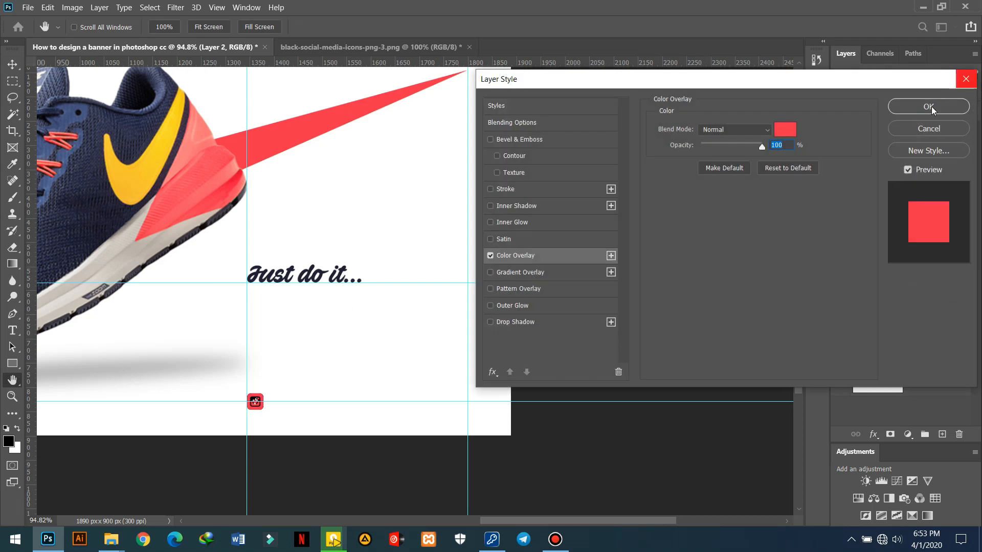
left_click(937, 106)
left_click_drag(842, 224, 841, 255)
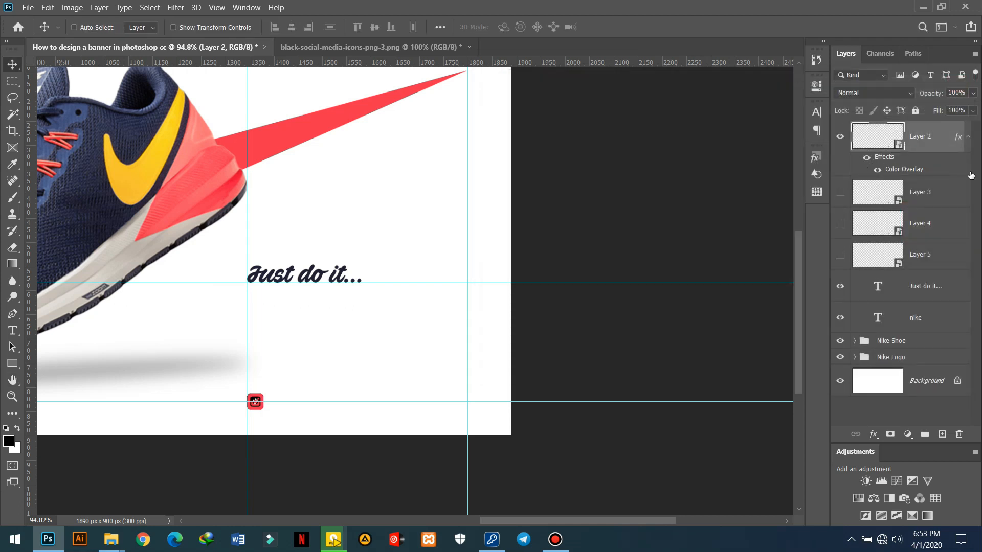
left_click(967, 137)
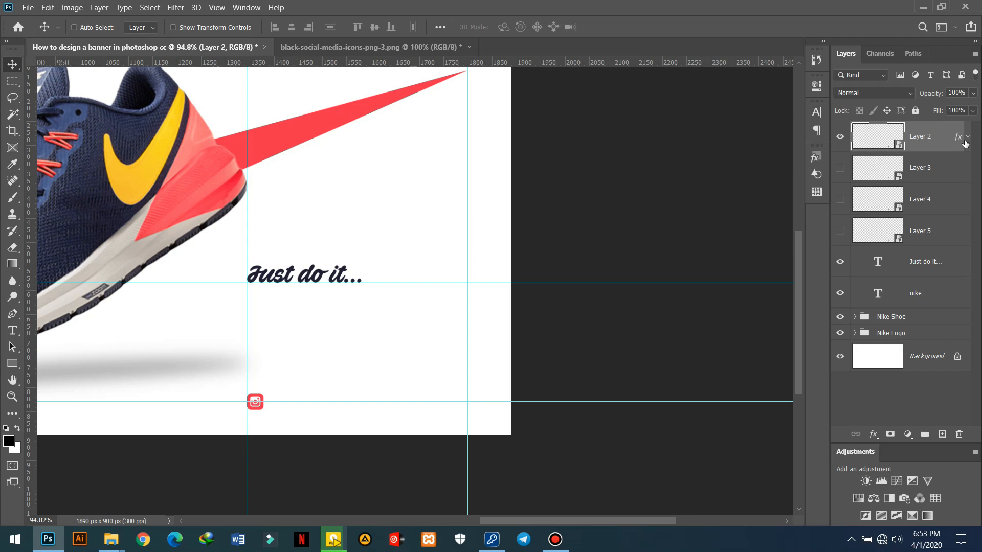
Show the Facebook icon on Layer 3 and place it directly to the right of the Instagram icon.
left_click(841, 168)
left_click(914, 172)
left_click(841, 168)
left_click_drag(270, 401, 286, 402)
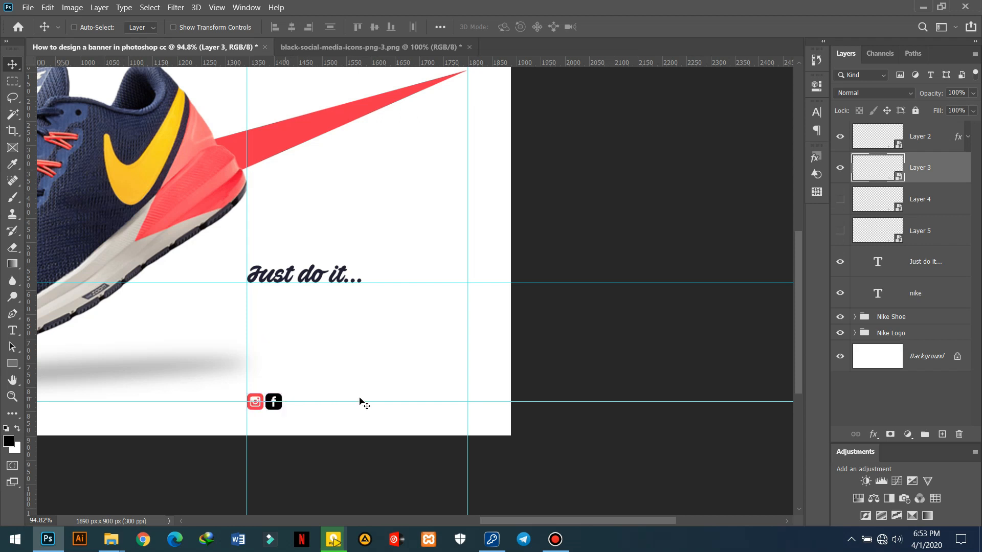
Apply a red Color Overlay at 100% opacity to the Facebook icon on Layer 3.
left_click(874, 434)
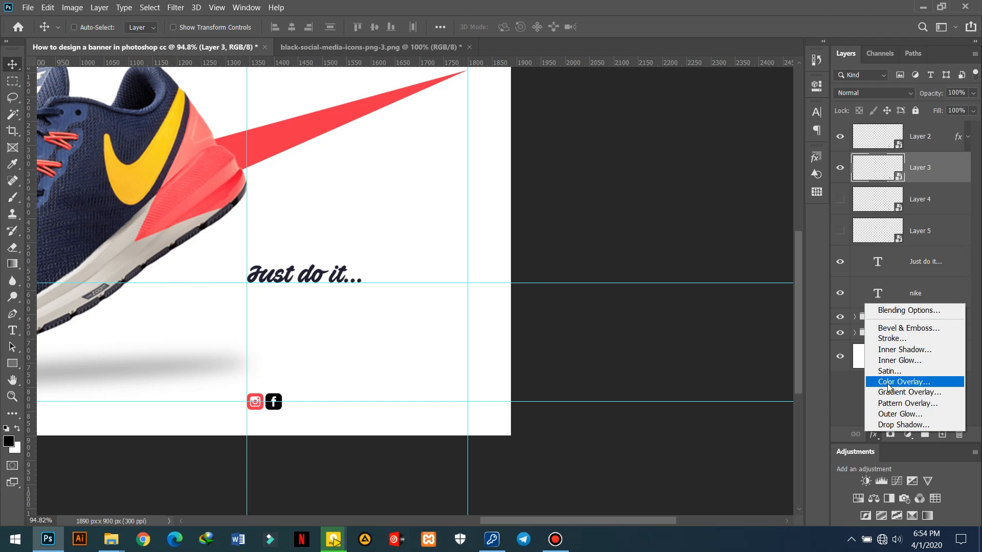
left_click(888, 384)
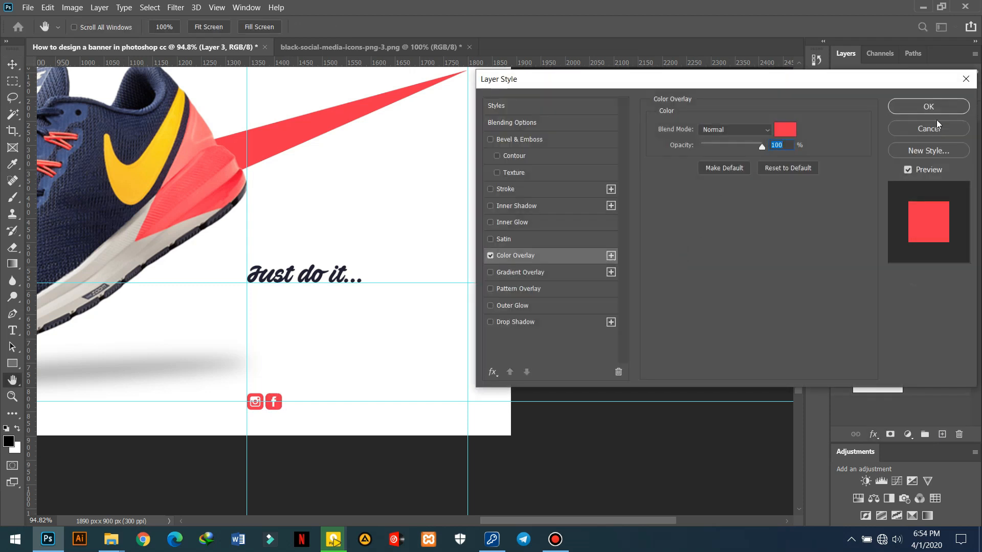
left_click(929, 106)
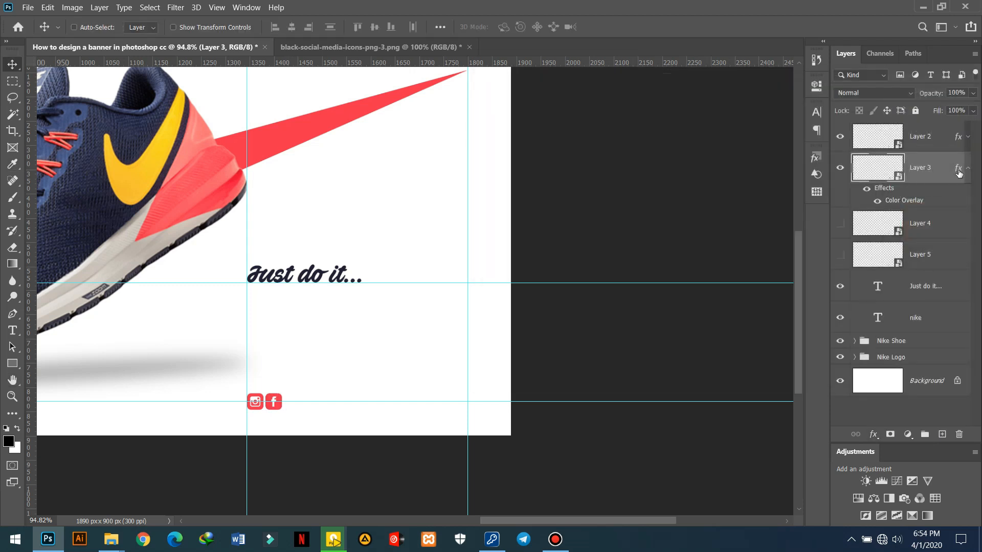
Show the Twitter icon on Layer 4 and place it directly to the right of the Facebook icon.
left_click(841, 223)
left_click(883, 225)
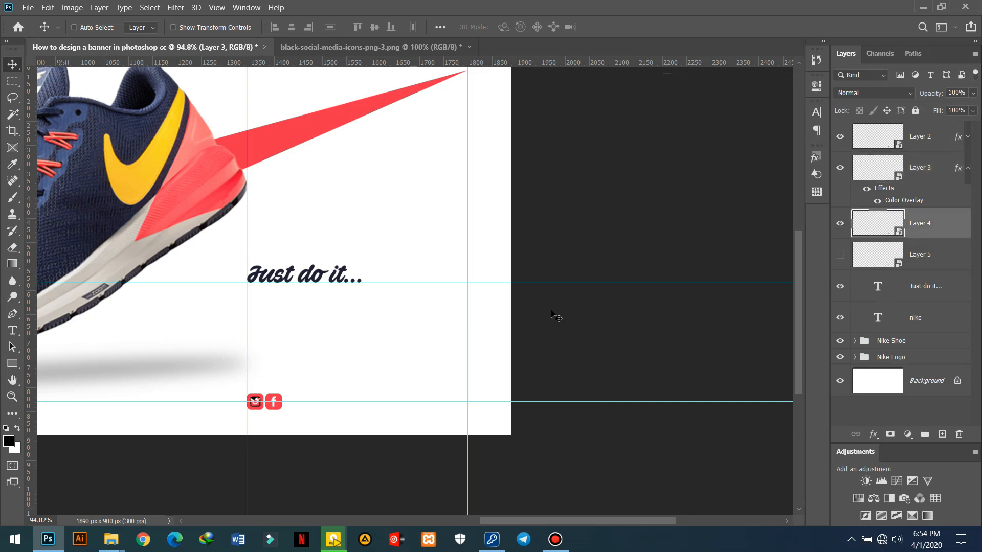
scroll(245, 422, "up", 1)
left_click_drag(265, 414, 305, 418)
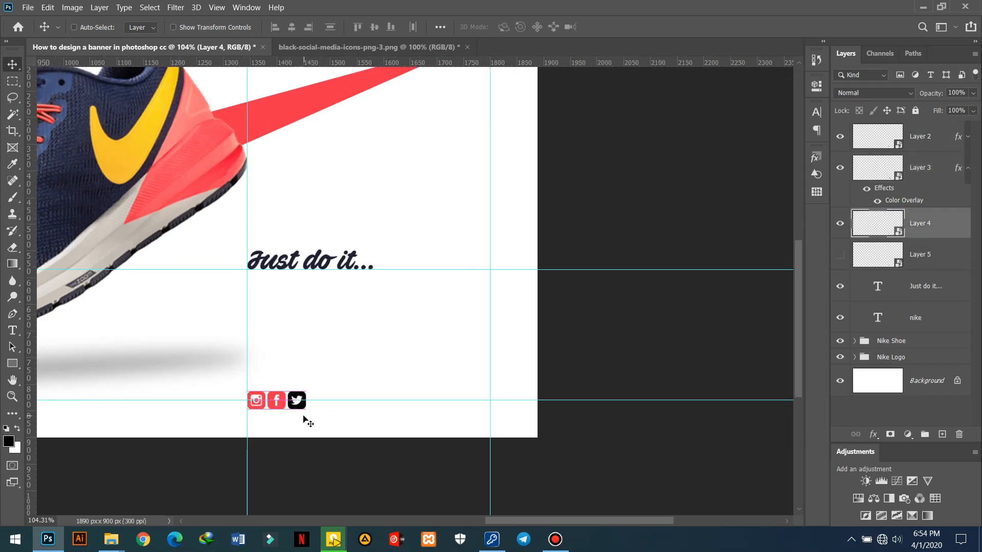
Apply a red Color Overlay to the Twitter icon on Layer 4 and collapse Layer 3's effects list.
left_click(873, 435)
left_click(892, 381)
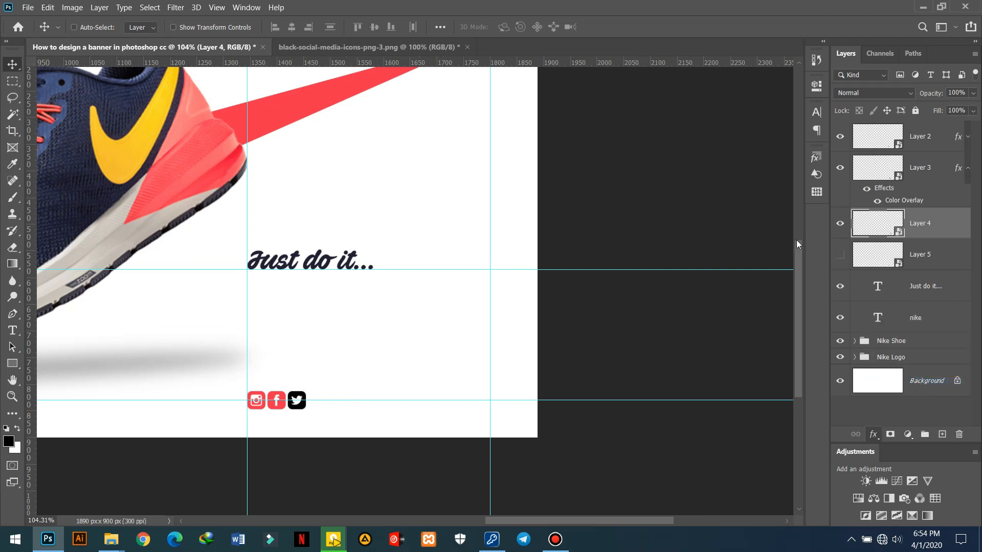
left_click(903, 109)
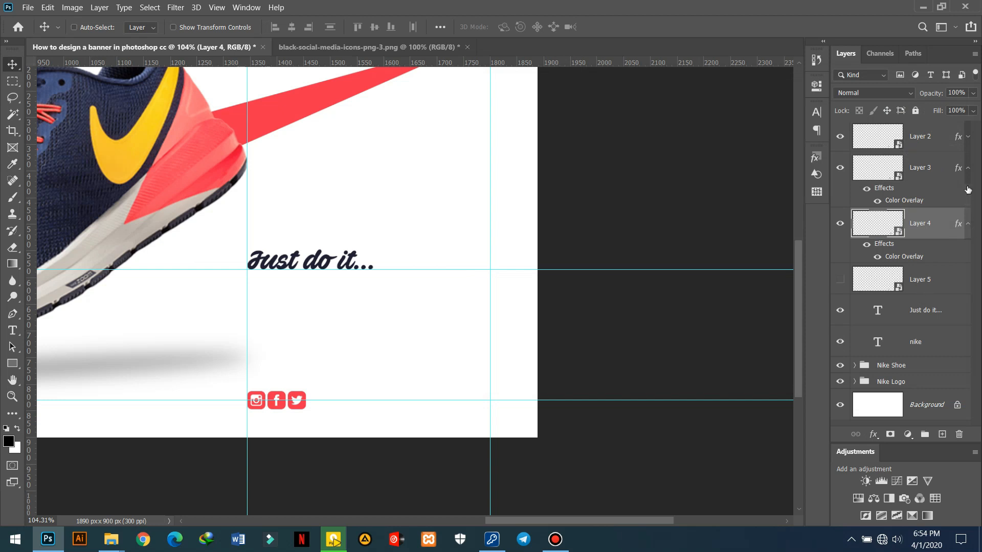
left_click(968, 168)
Show the YouTube icon on Layer 5, place it to the right of the Twitter icon and distribute the four icons evenly horizontally.
left_click(940, 255)
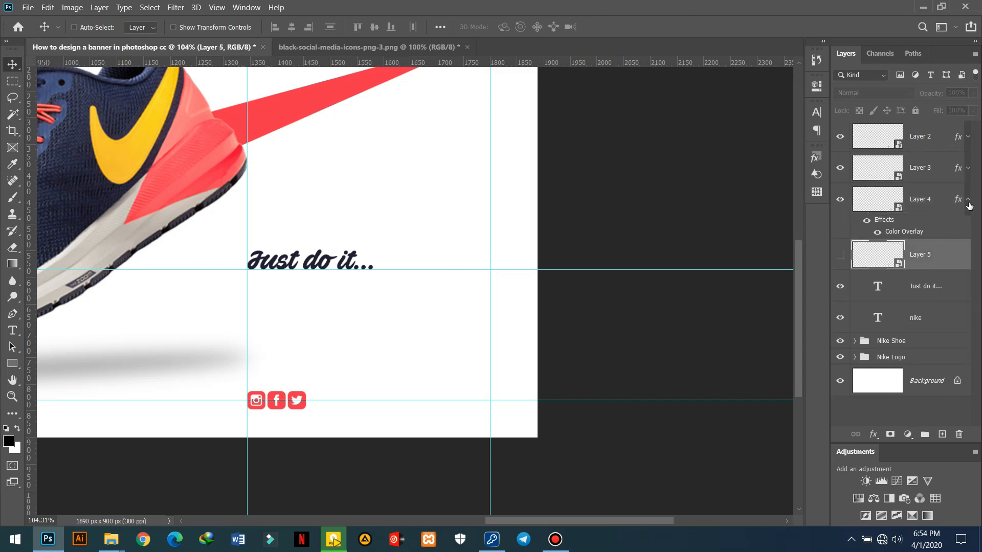
left_click(968, 200)
left_click(840, 230)
left_click_drag(265, 427, 323, 422)
left_click(924, 146, "shift")
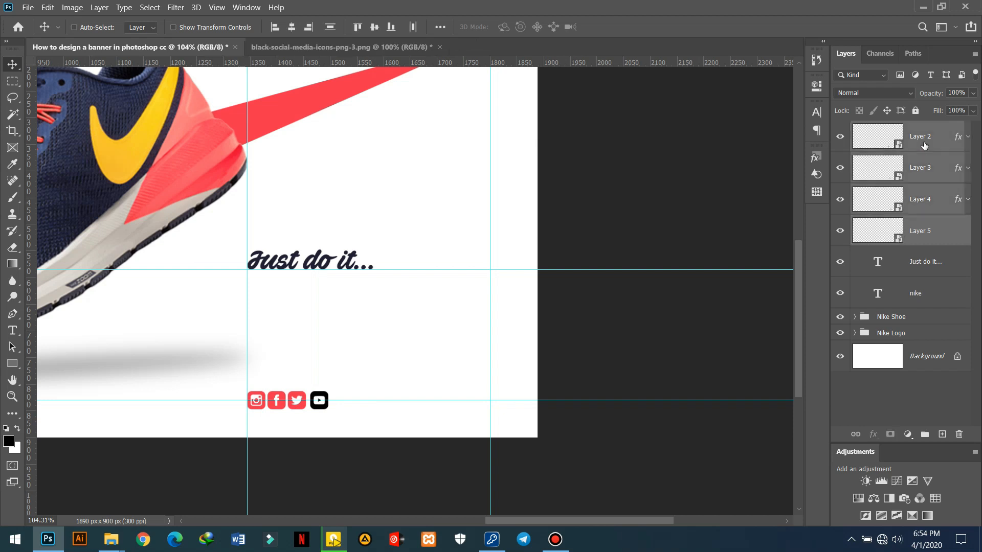
left_click(412, 27)
Apply a red Color Overlay at 100% opacity to the YouTube icon on Layer 5.
left_click(929, 233)
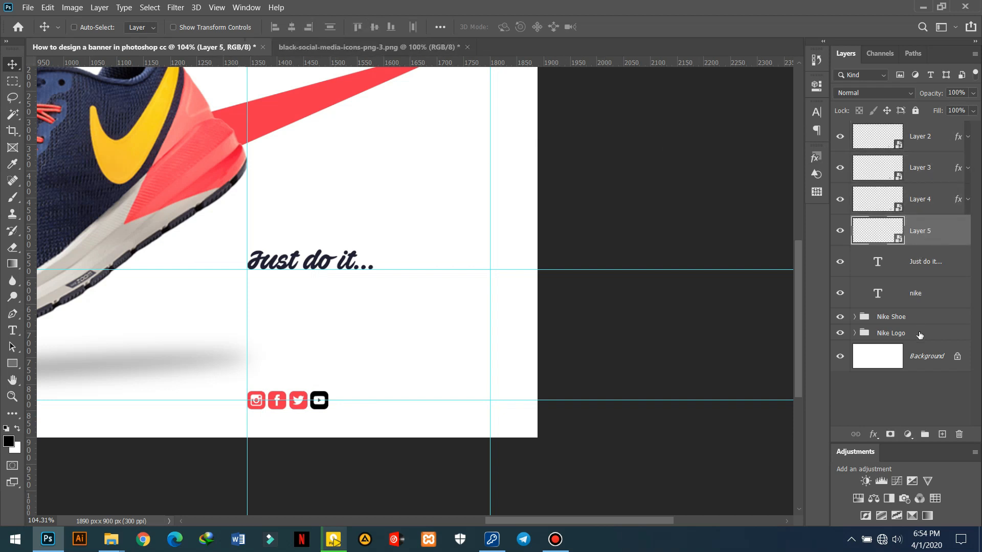
left_click(874, 434)
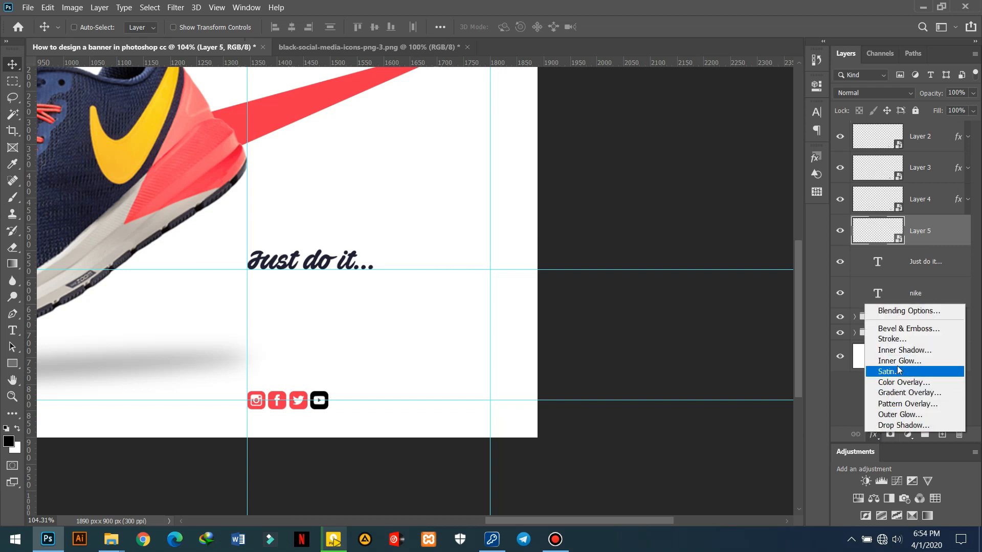
left_click(901, 384)
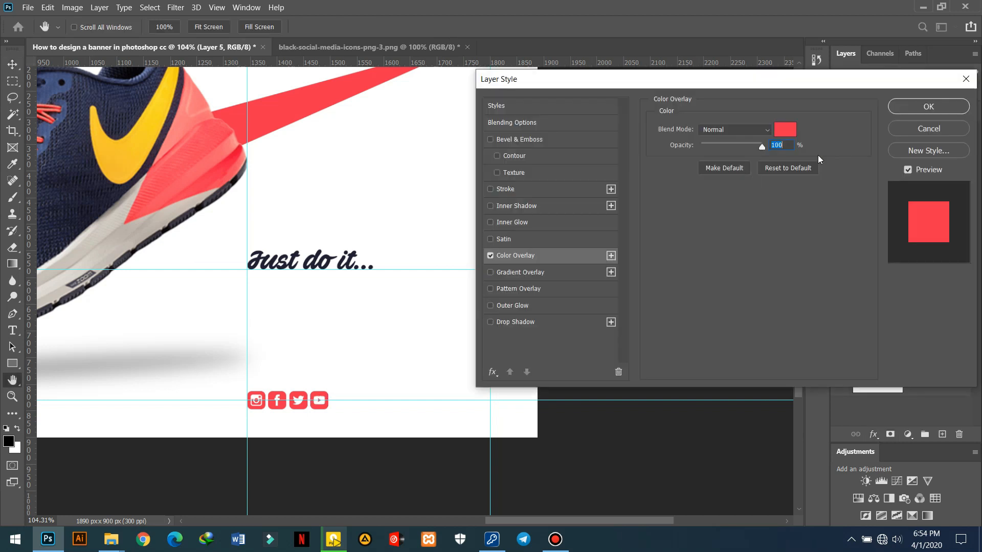
left_click(913, 109)
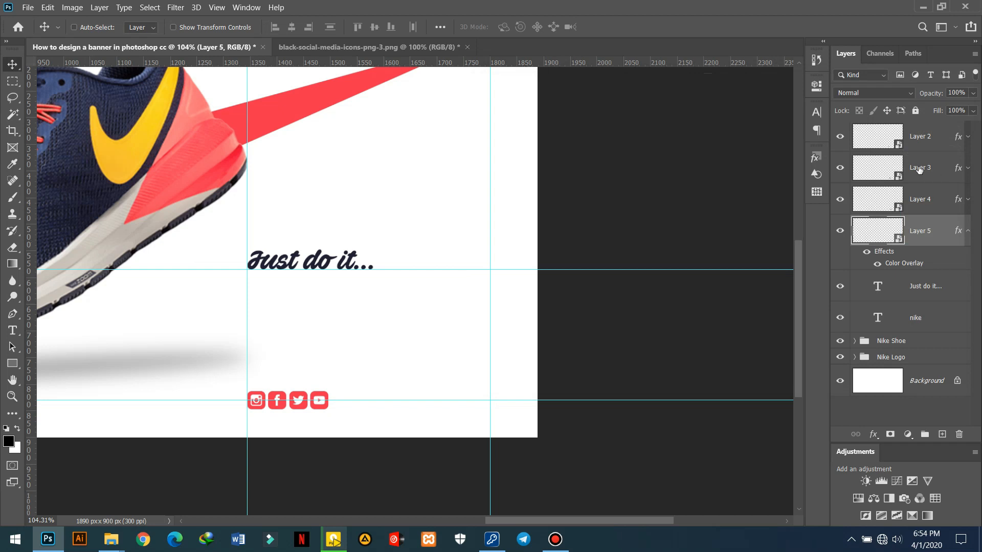
Collapse Layer 5's effects and group the four icon layers, Layer 2 through Layer 5, under the name "Social Media Icons".
left_click(927, 143, "shift")
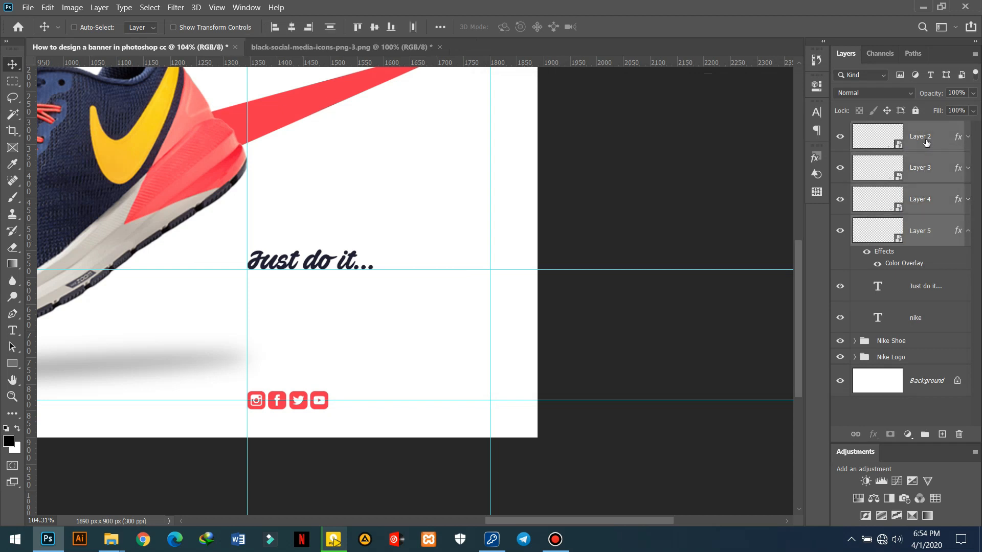
left_click(968, 231)
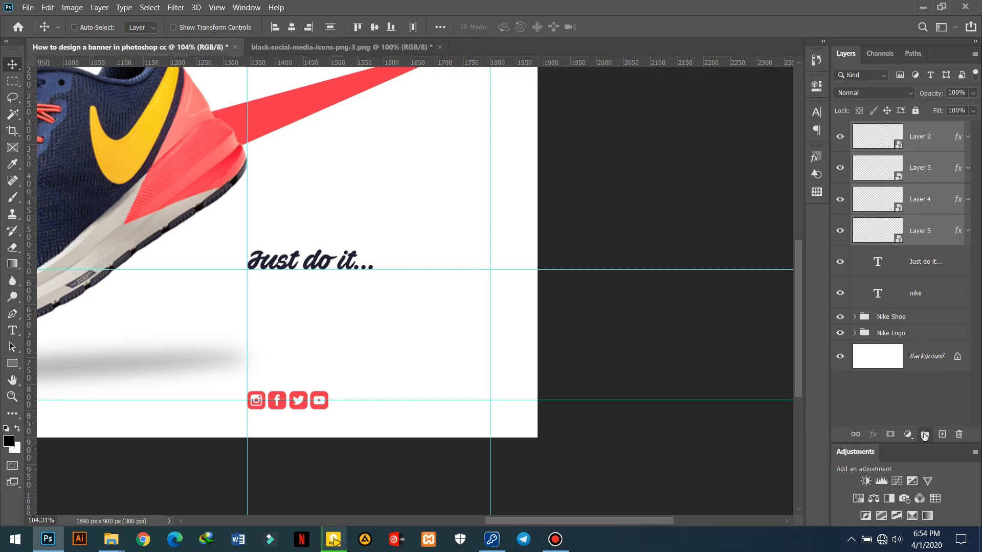
left_click(924, 434)
double_click(884, 128)
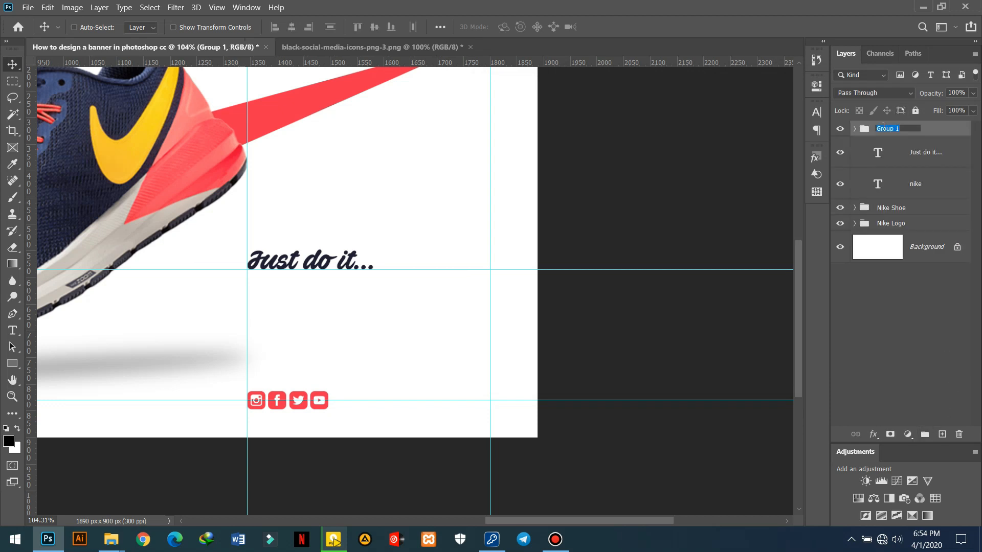
type("Social Media Icons")
key("Return")
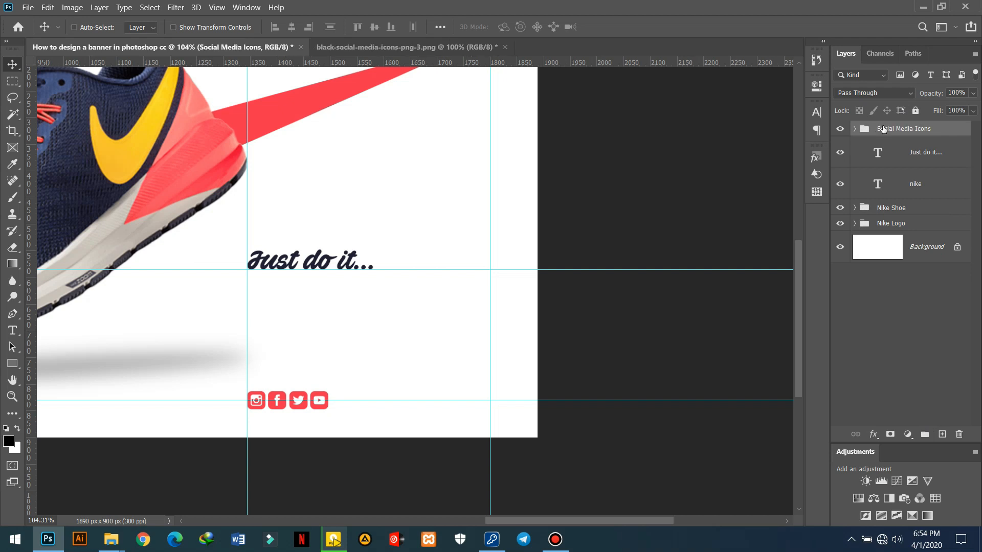
Expand the Social Media Icons group, then put the "Just do it..." and "nike" text layers into a group named "Txt".
left_click(854, 129)
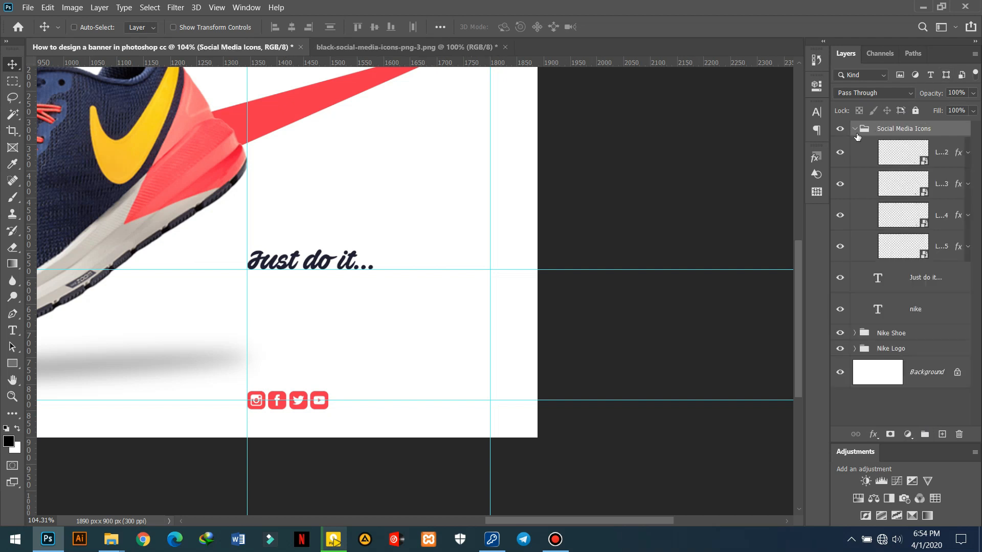
left_click(935, 314)
left_click(946, 288, "shift")
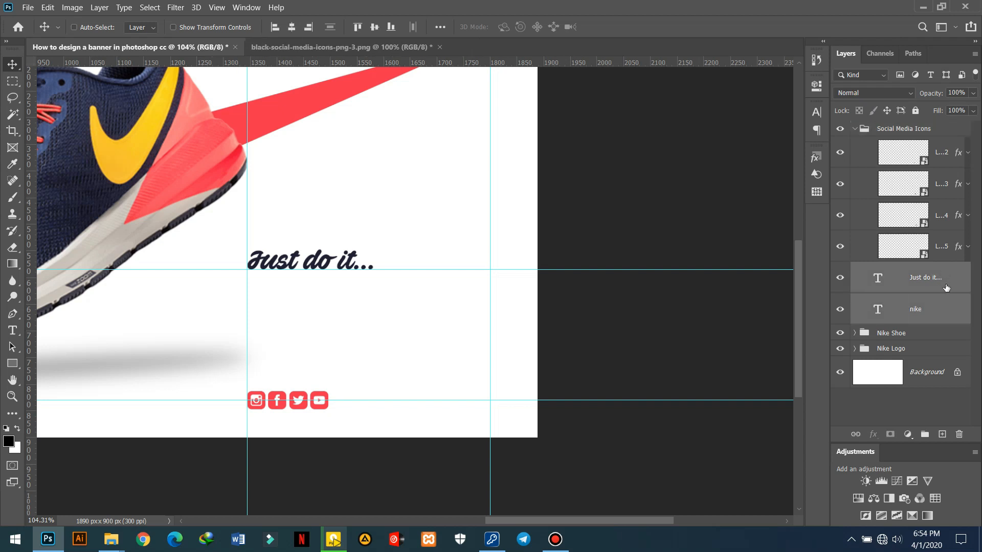
left_click(924, 434)
double_click(881, 270)
type("Text")
key("Return")
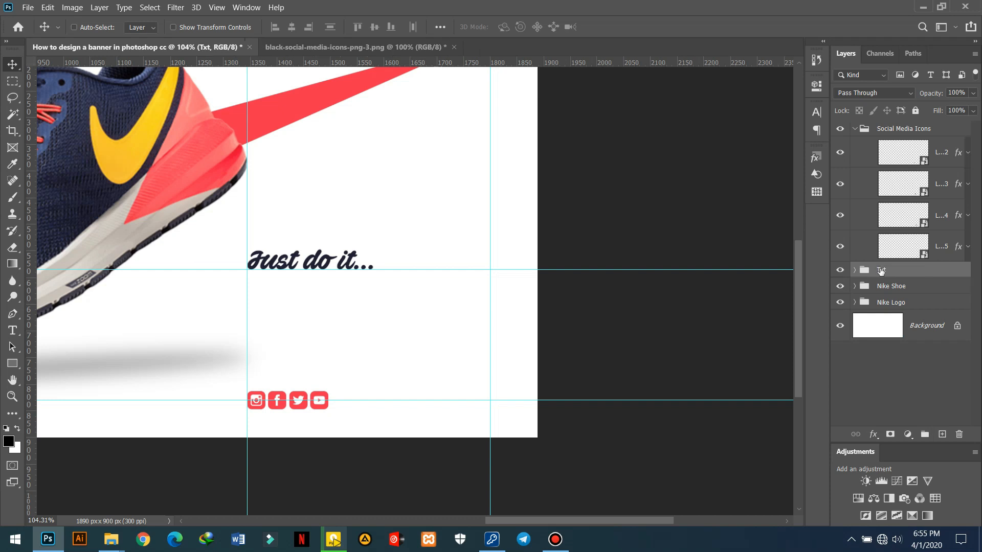
Add a "Roosevelt multimedia" text layer above Layer 2 in the Social Media Icons group, placed just right of the YouTube icon.
left_click(863, 147)
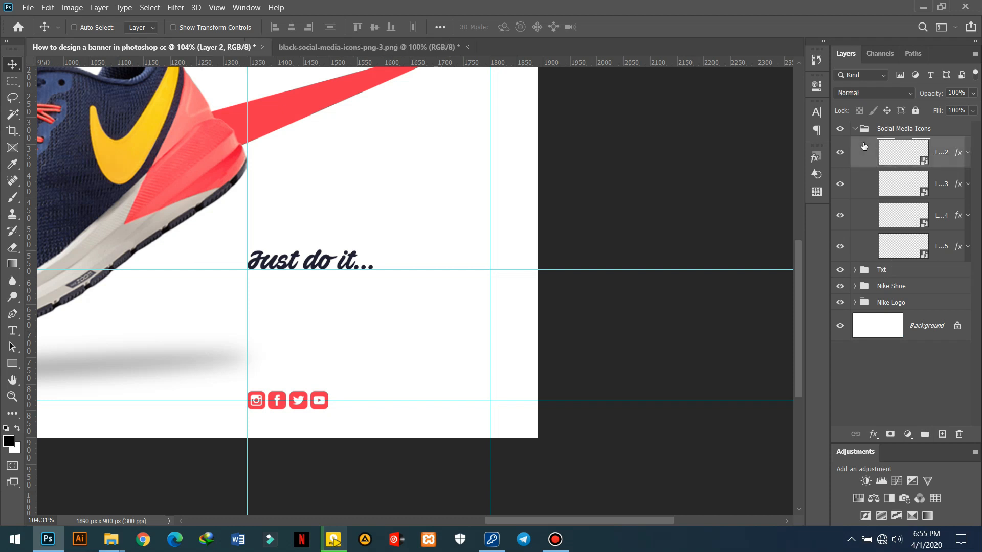
left_click(14, 331)
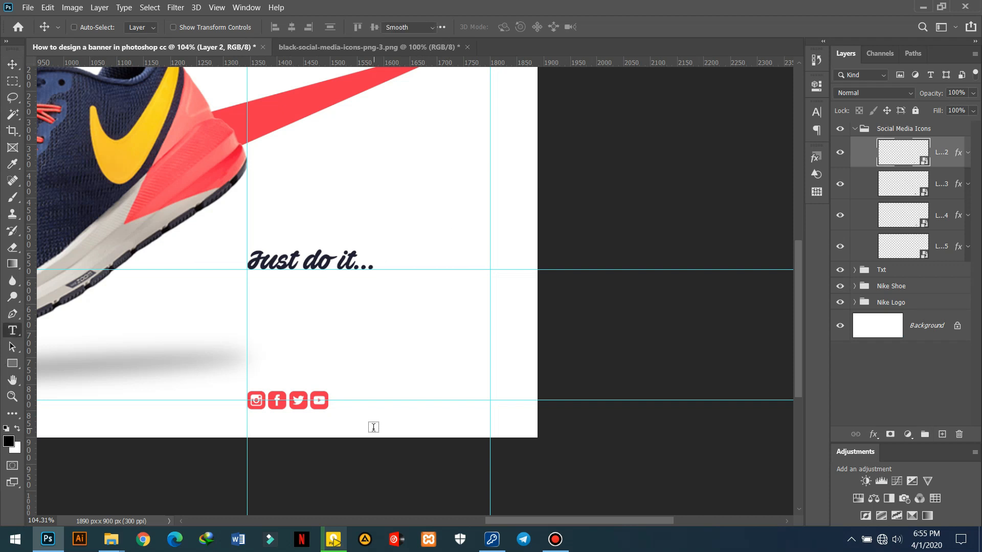
left_click(342, 400)
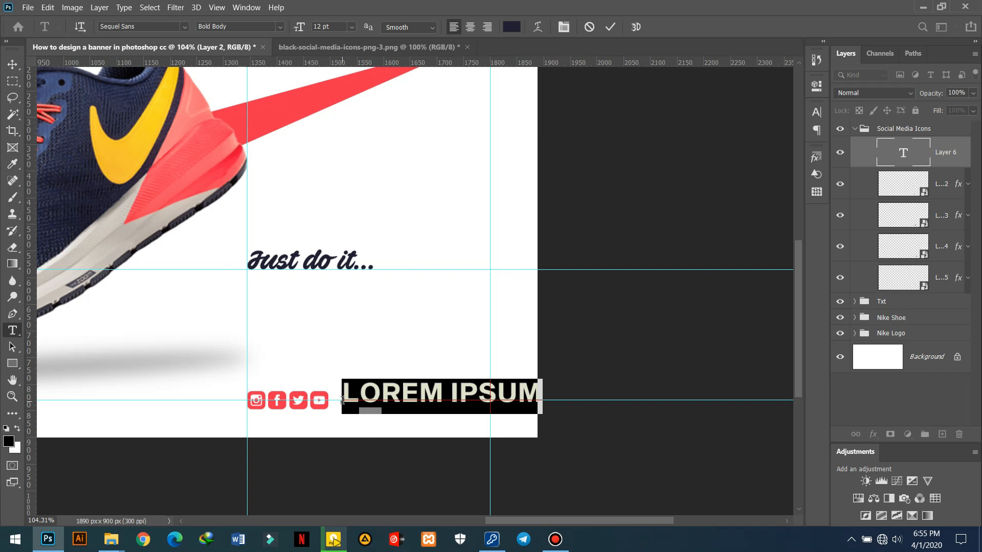
type("R")
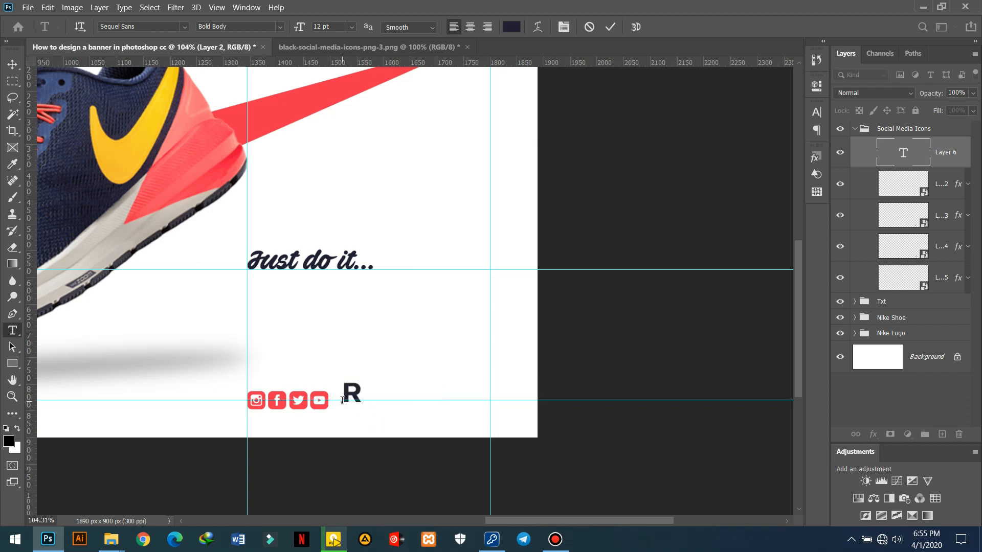
type("OOSE")
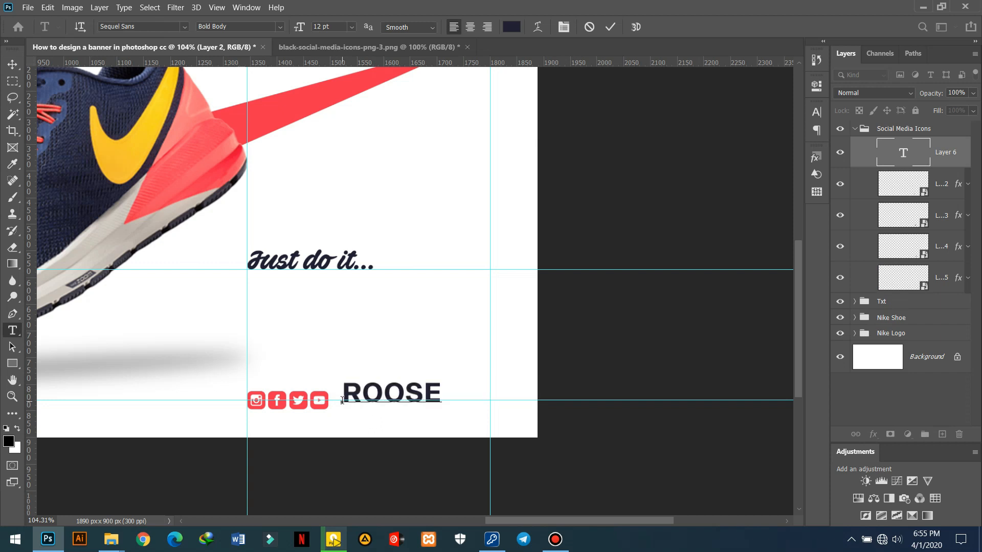
type("VELT")
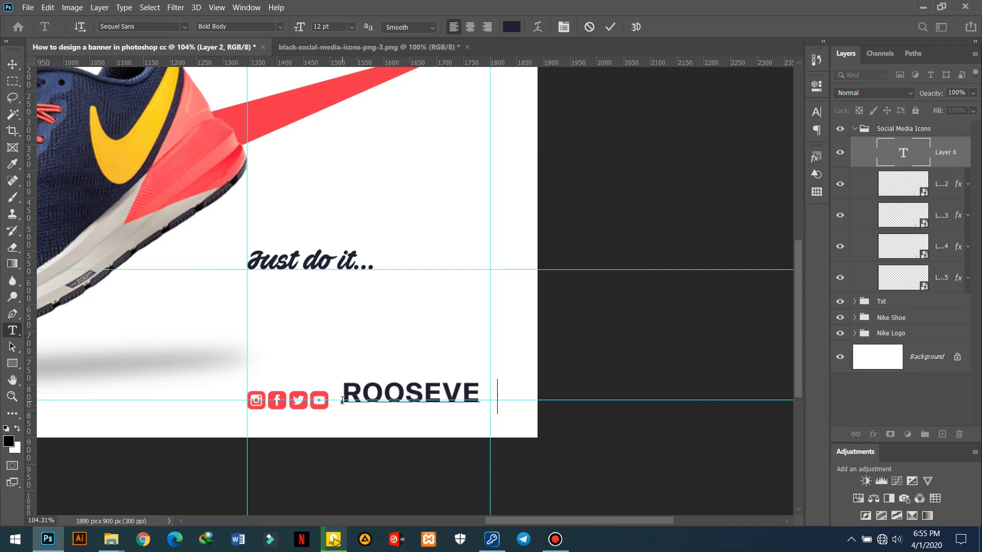
type(" M")
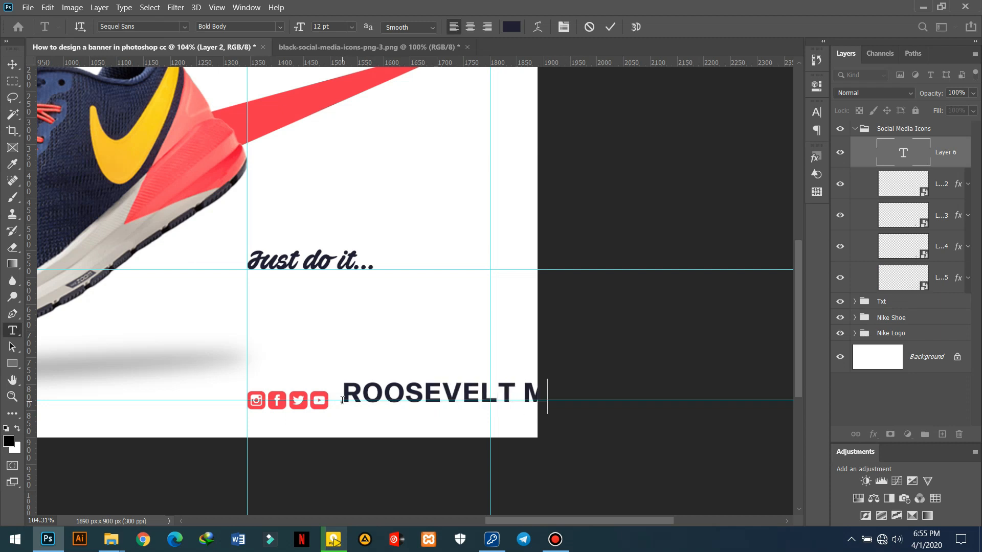
type("IMEDI")
left_click(610, 27)
left_click(12, 64)
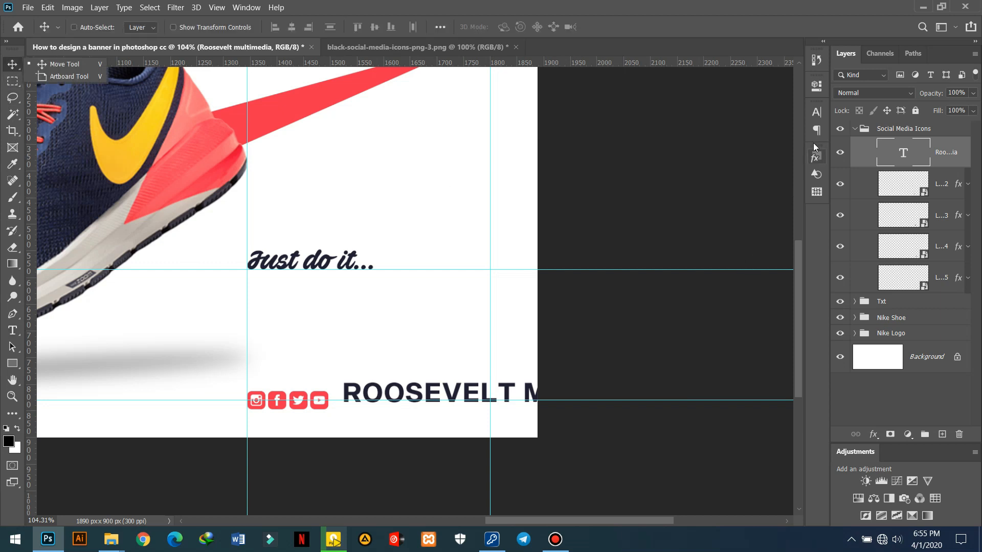
Try a 6 pt font size and -25 tracking on the Roosevelt Multimedia text.
left_click(814, 117)
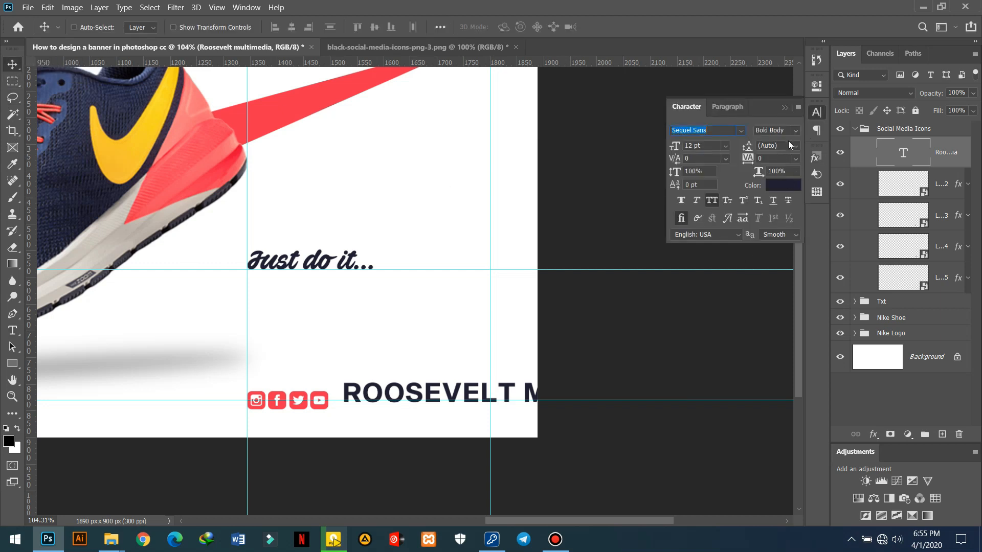
left_click(725, 145)
left_click(699, 174)
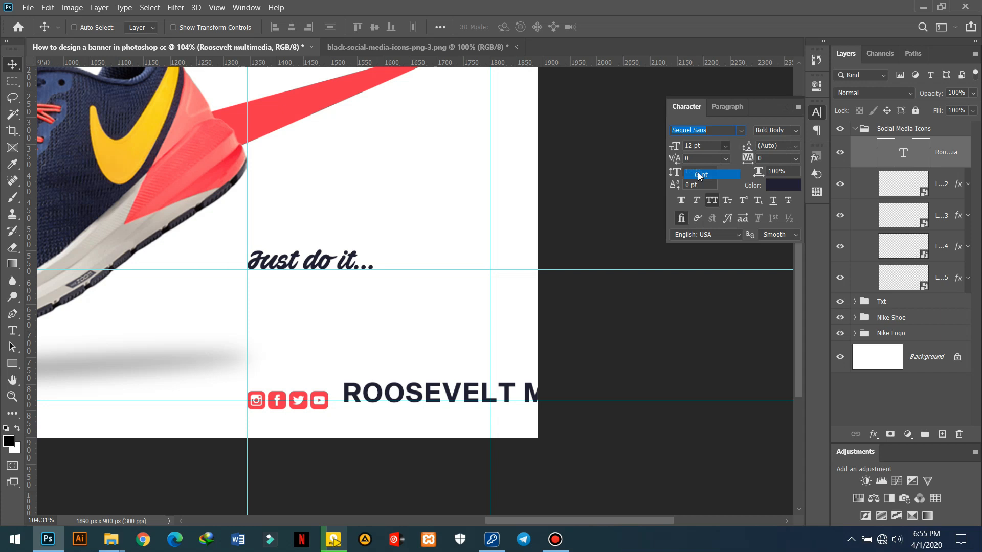
left_click(799, 160)
left_click(778, 200)
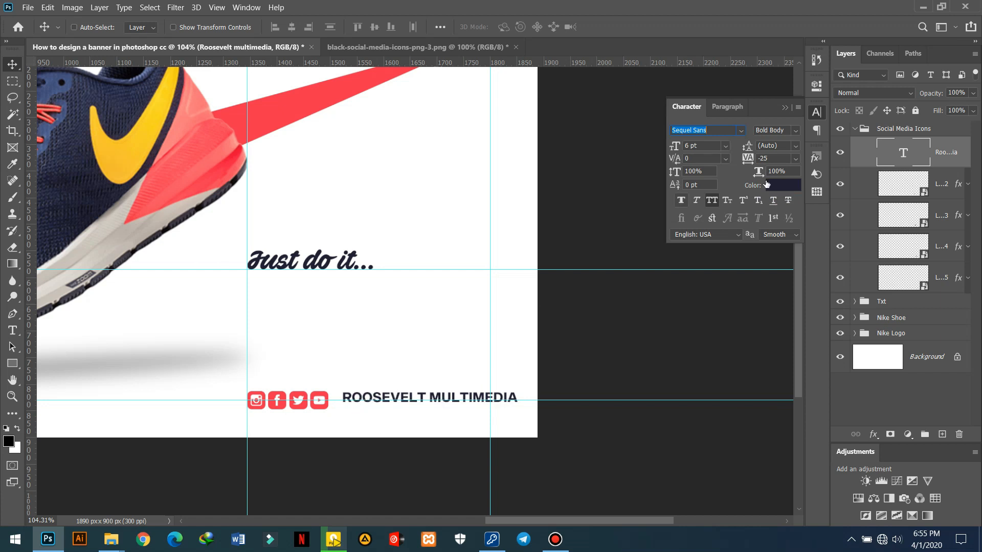
Try a 5 pt size on the Roosevelt Multimedia text, then set it to 6 pt.
left_click_drag(703, 147, 613, 136)
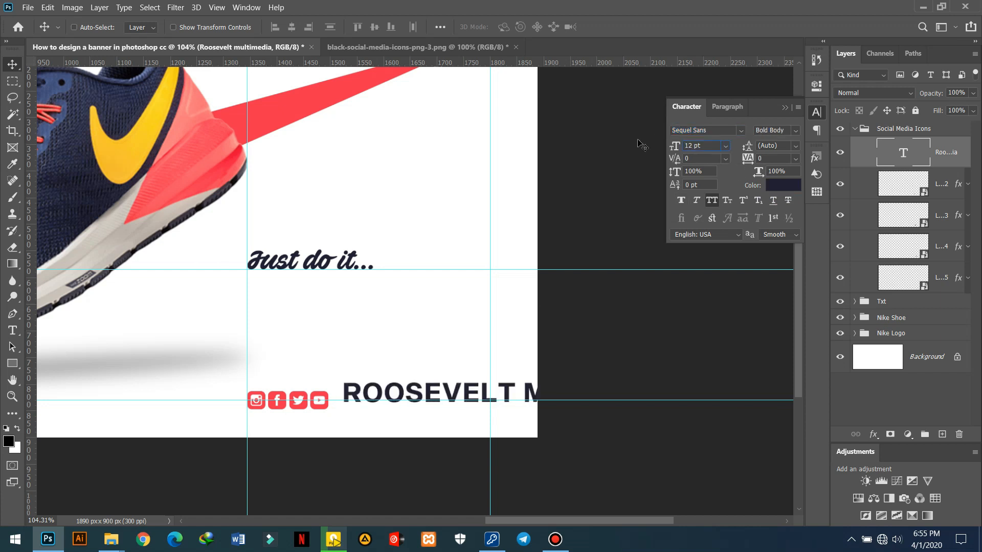
left_click_drag(703, 146, 630, 140)
type("5")
key("Return")
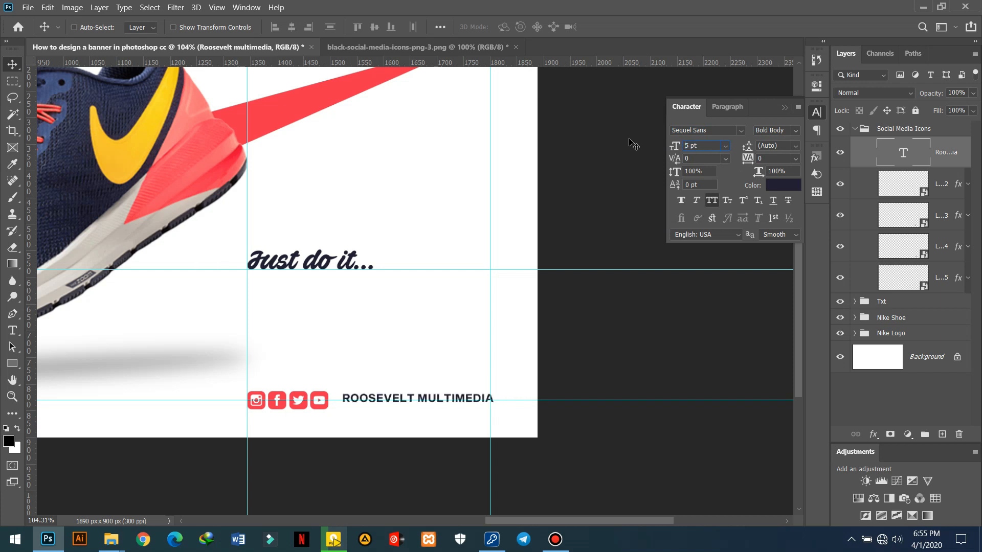
left_click(725, 145)
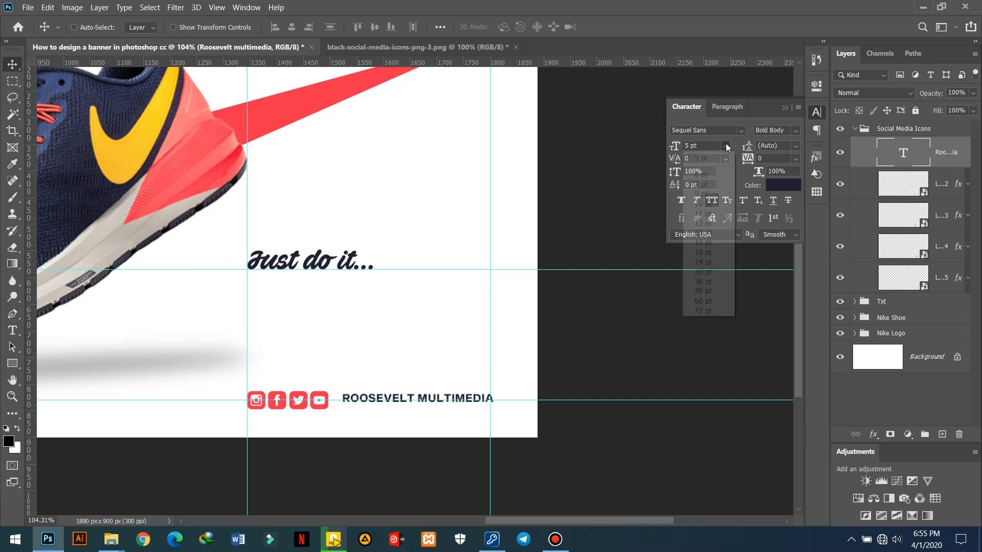
left_click(696, 157)
Set the Roosevelt Multimedia text's tracking to -25 and align it with the right vertical guide, centred on the lower horizontal guide.
scroll(463, 419, "up", 1)
scroll(463, 418, "up", 4)
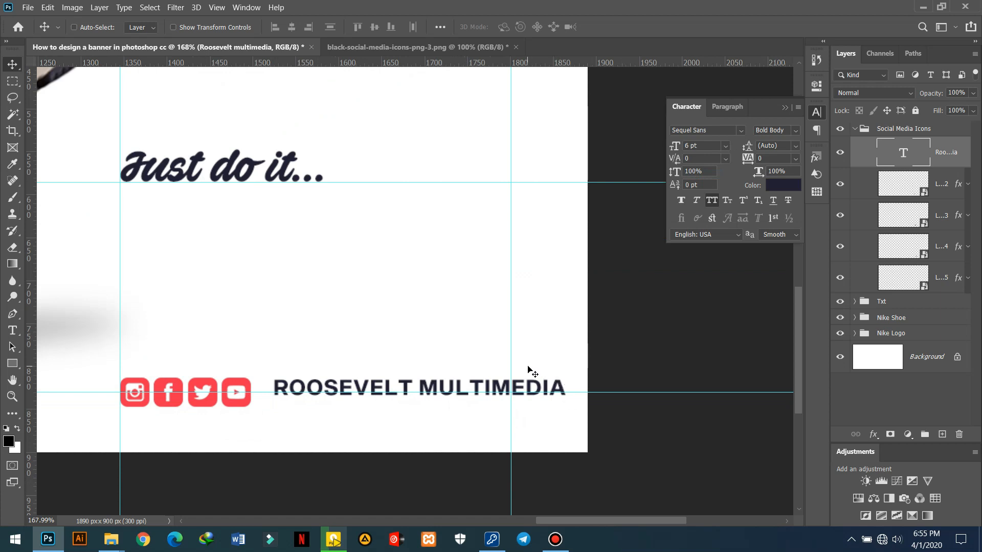
left_click_drag(367, 358, 366, 299)
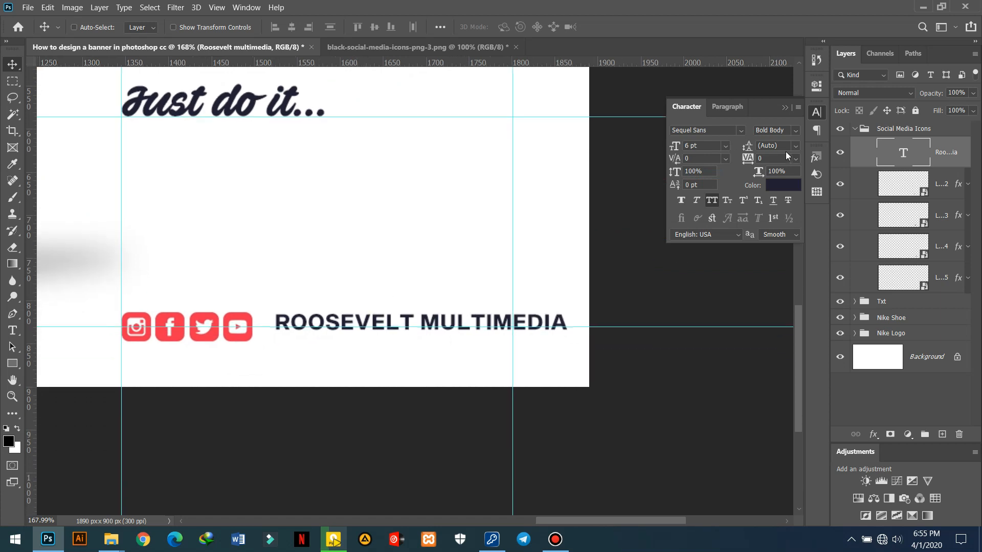
left_click(797, 158)
left_click(777, 201)
left_click(797, 158)
left_click(783, 189)
scroll(505, 264, "down", 5)
scroll(461, 297, "up", 4)
left_click(796, 159)
left_click(774, 197)
scroll(457, 293, "up", 1)
left_click_drag(454, 291, 412, 297)
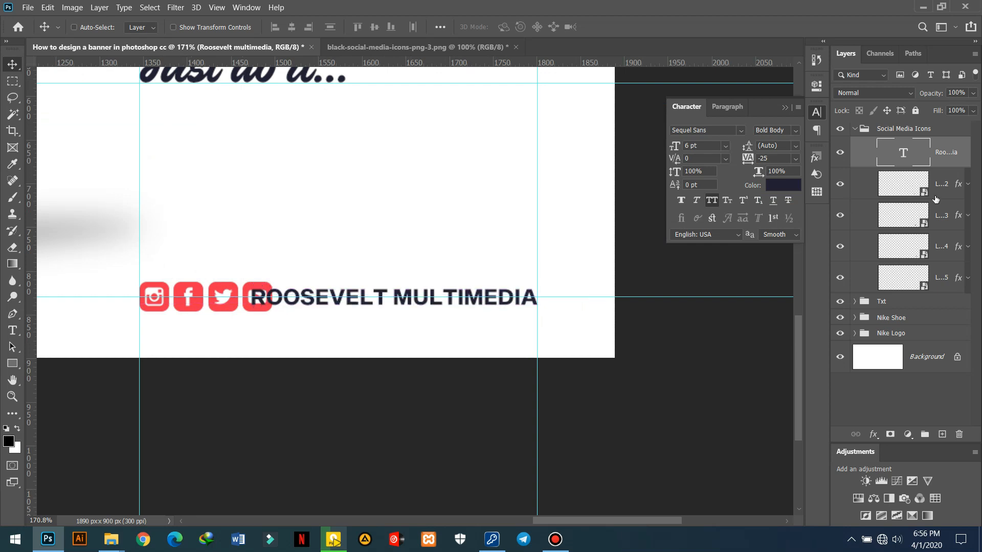
Group Layer 2 through Layer 5 inside the Social Media Icons group and name the new group "Icons".
left_click(859, 192)
left_click(869, 294, "shift")
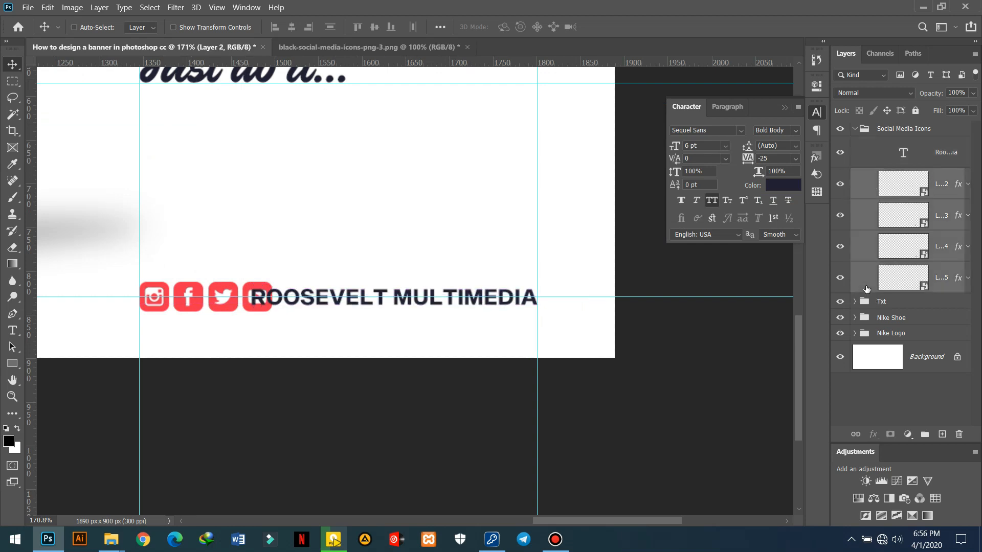
left_click(925, 434)
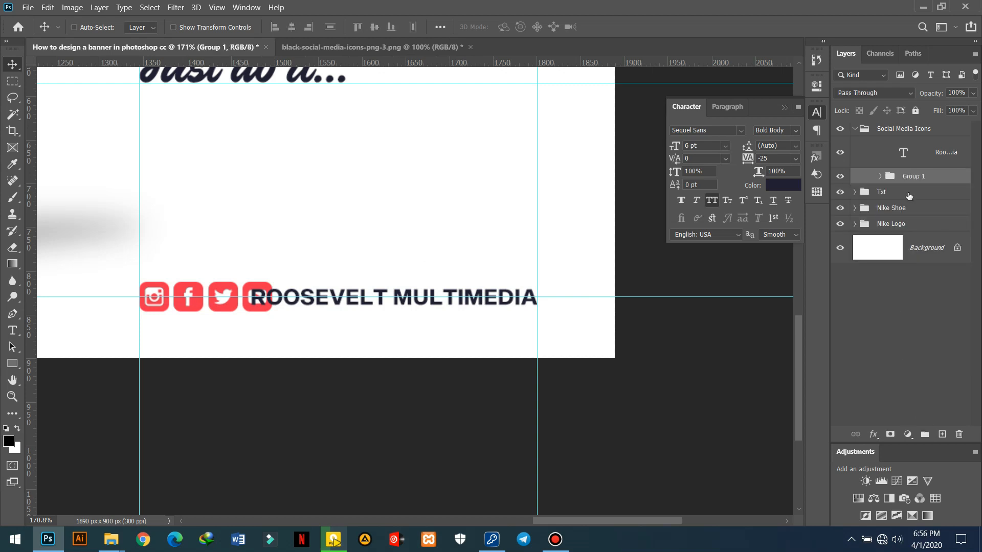
double_click(911, 176)
key("BackSpace")
type("Icons")
key("Return")
Scale the Icons group to 72.90% and place its left edge on the vertical guide beneath "Just do it...".
scroll(75, 352, "down", 3)
scroll(169, 297, "down", 4)
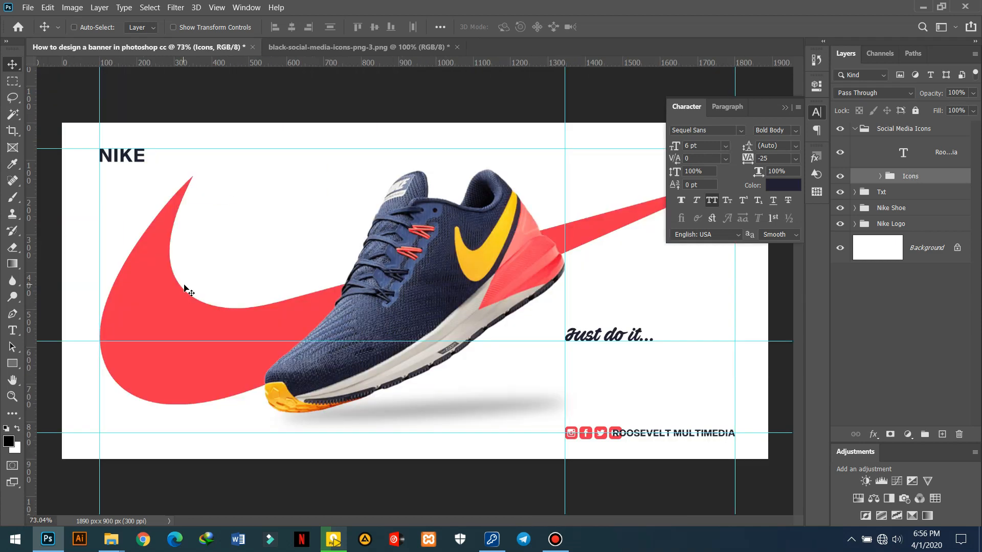
scroll(558, 331, "up", 2)
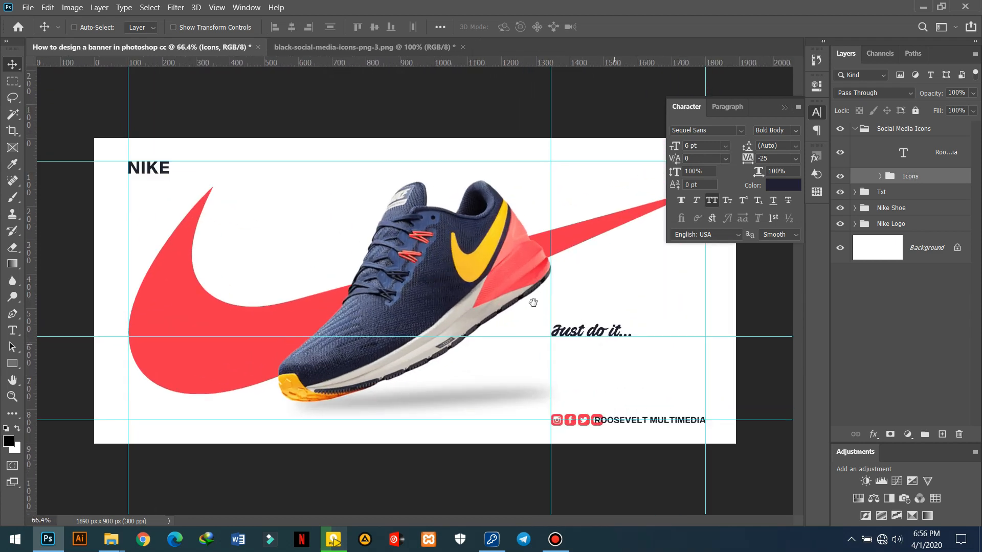
scroll(614, 353, "up", 1)
left_click_drag(651, 368, 519, 327)
scroll(450, 394, "up", 3)
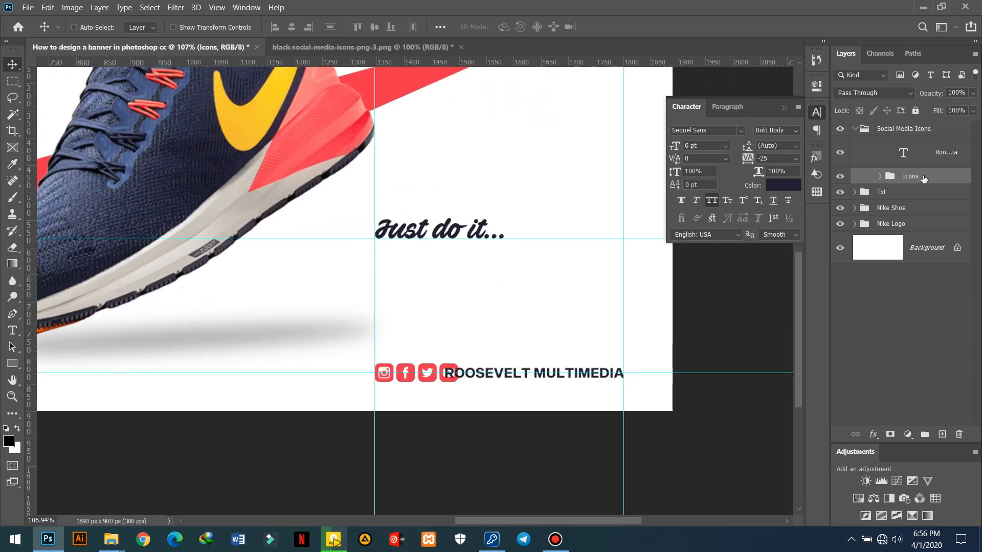
left_click_drag(438, 379, 401, 379)
key("ctrl+t")
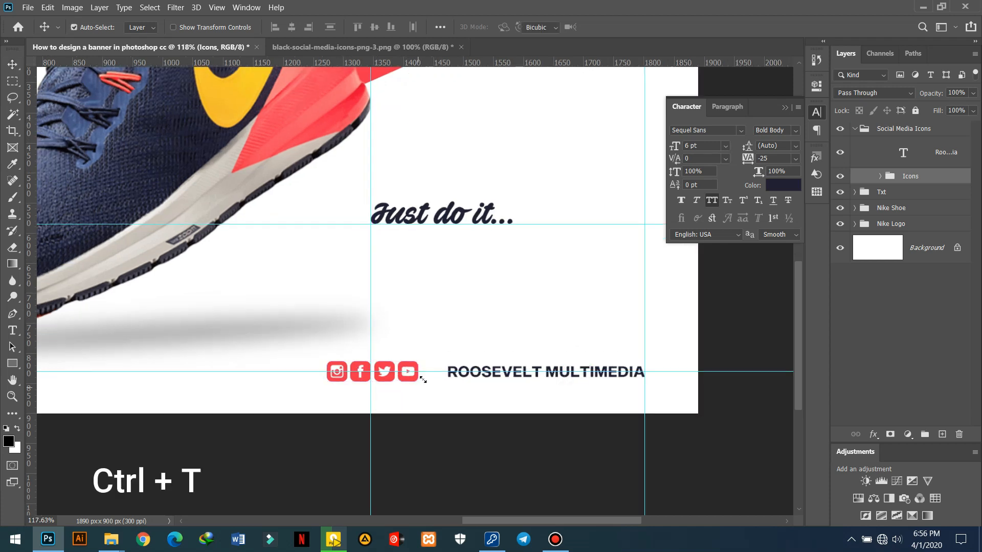
mouse_move(418, 362)
left_mouse_down()
mouse_move(406, 364)
mouse_move(430, 374)
left_mouse_up()
scroll(402, 383, "up", 2)
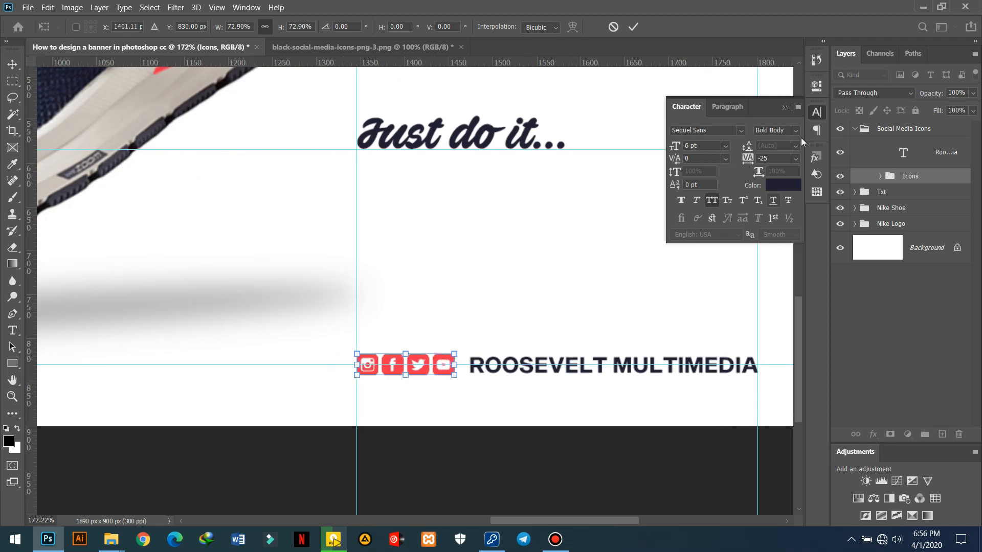
key("Return")
Set the Roosevelt Multimedia text to 5 pt, nudge it up and move its right edge onto the right vertical guide.
key("alt+bracketright")
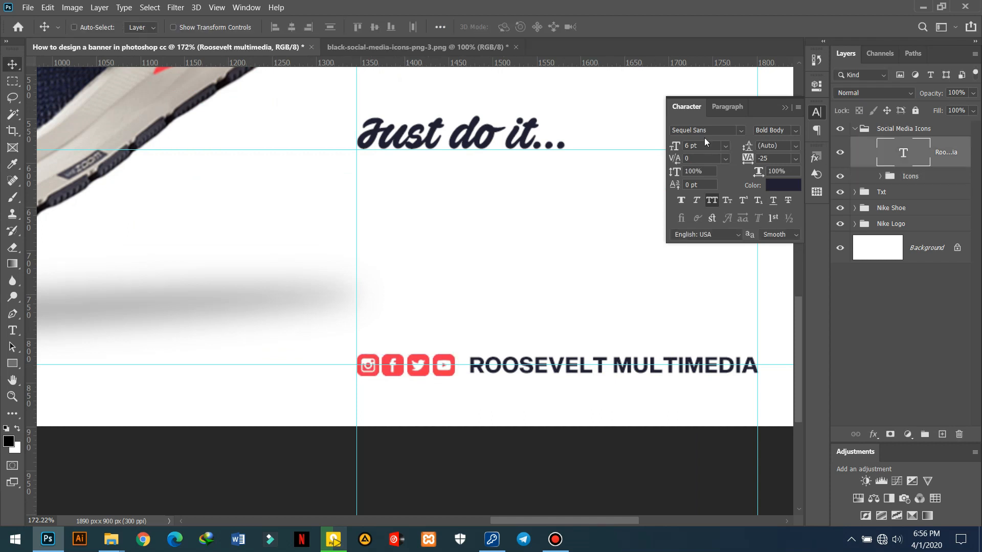
type("5")
key("Return")
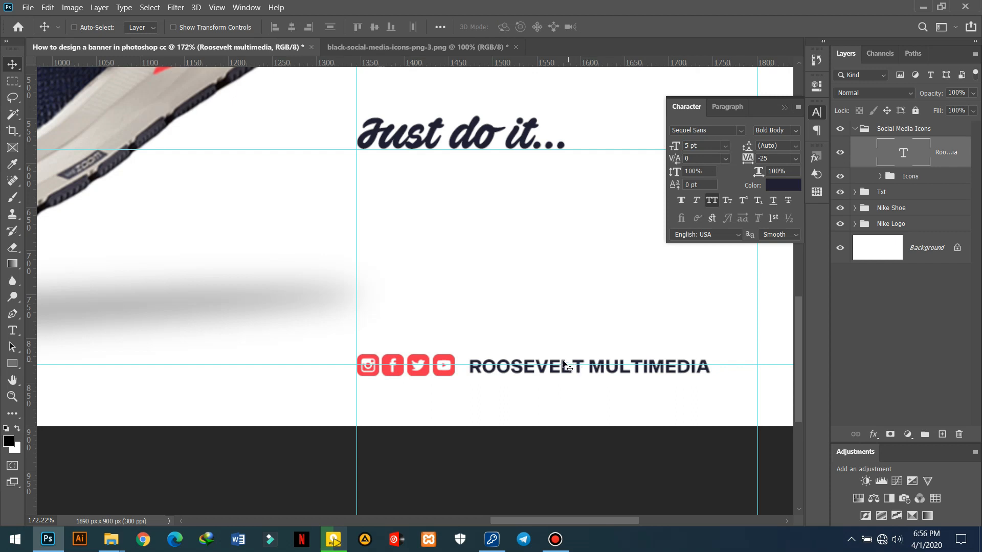
key("Up")
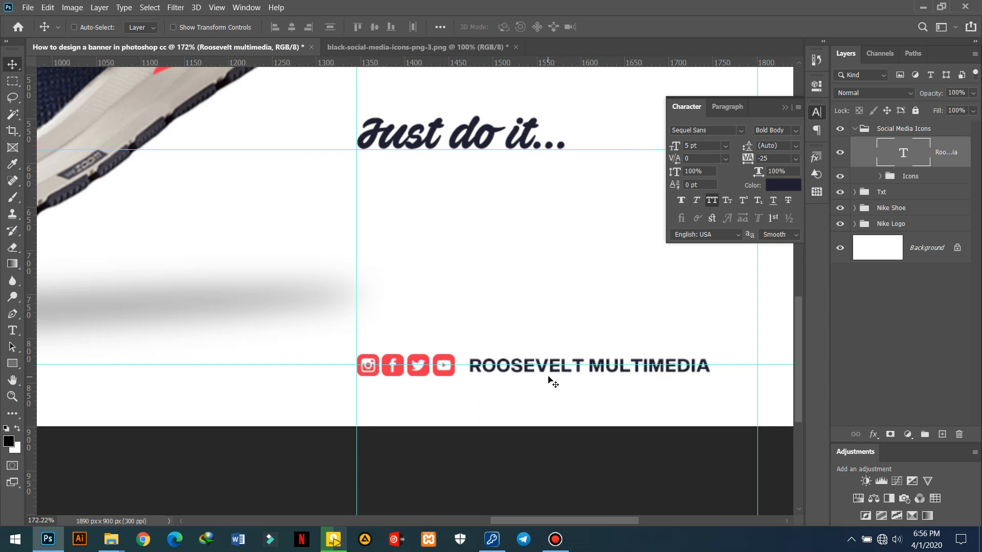
left_click_drag(545, 366, 584, 379)
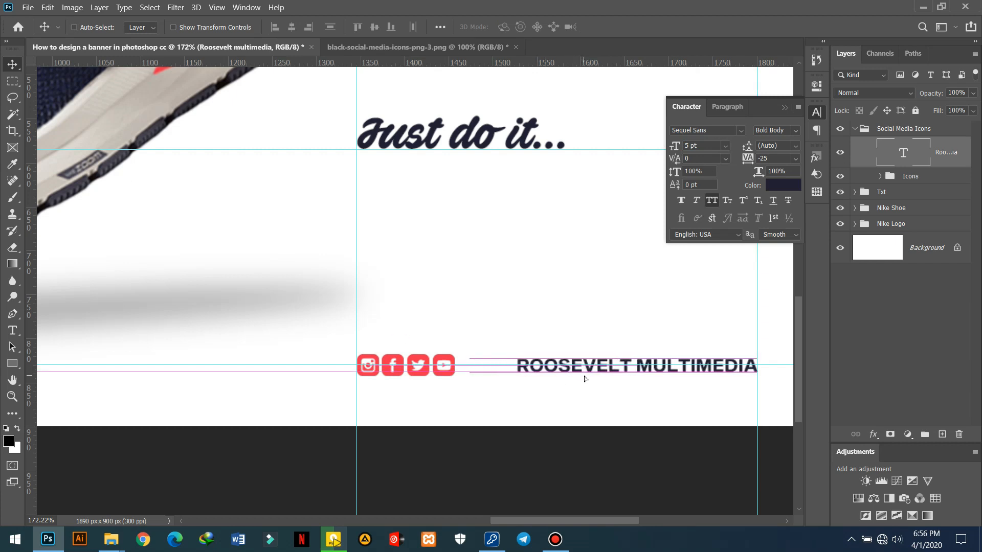
Move the Icons group along the lower horizontal guide to sit just before the Roosevelt Multimedia text, then nudge it slightly left.
left_click(915, 176)
left_click_drag(411, 377, 456, 377)
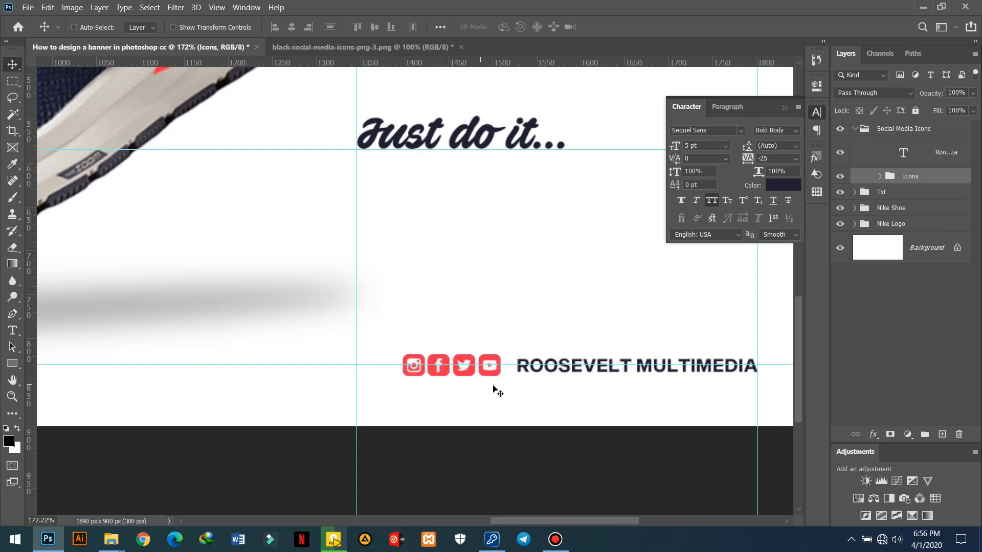
scroll(494, 385, "down", 4)
scroll(503, 384, "up", 2)
key("Left")
key("Left")
key("Left")
key("Left")
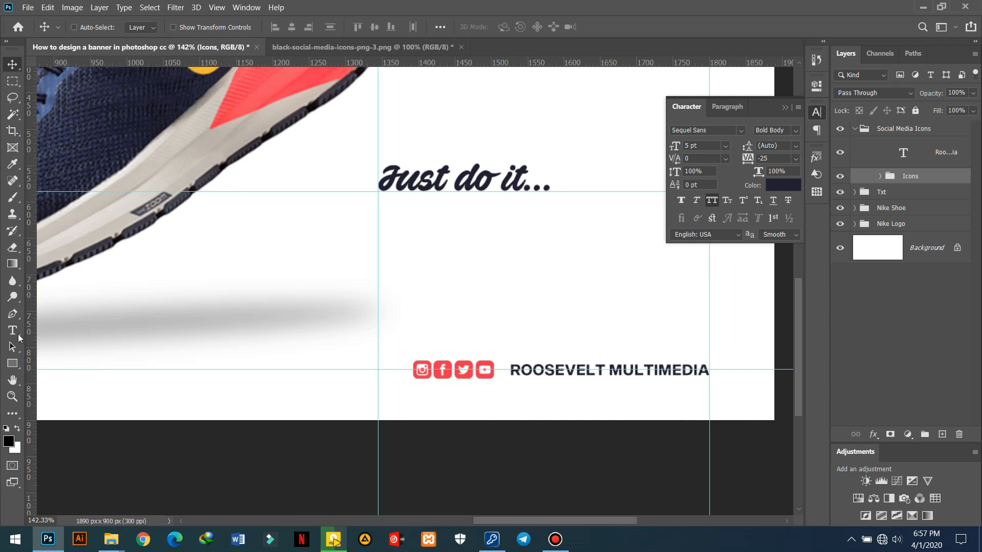
Insert a colon before the Roosevelt Multimedia text and colour it with the red sampled from the social media icons.
left_click(18, 335)
left_click(510, 371)
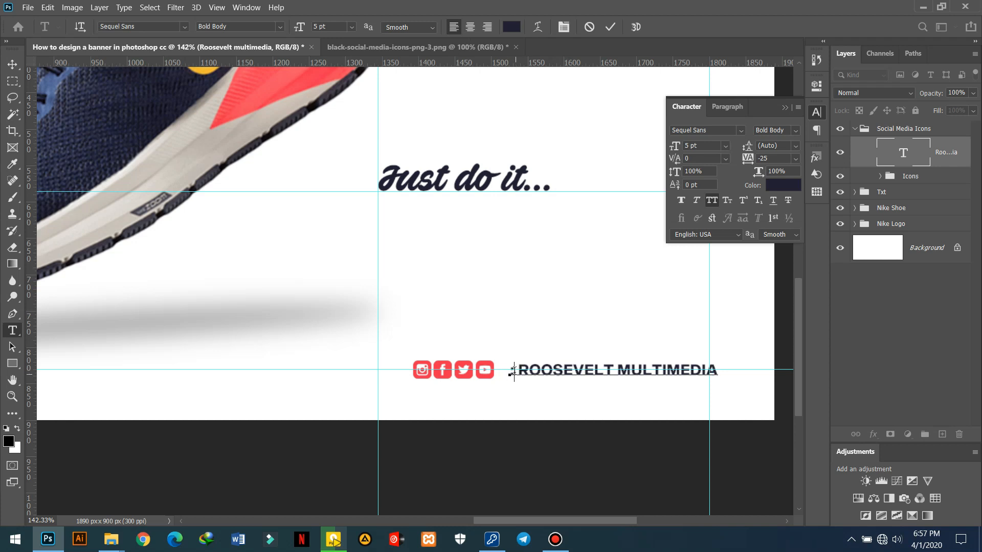
left_click(789, 186)
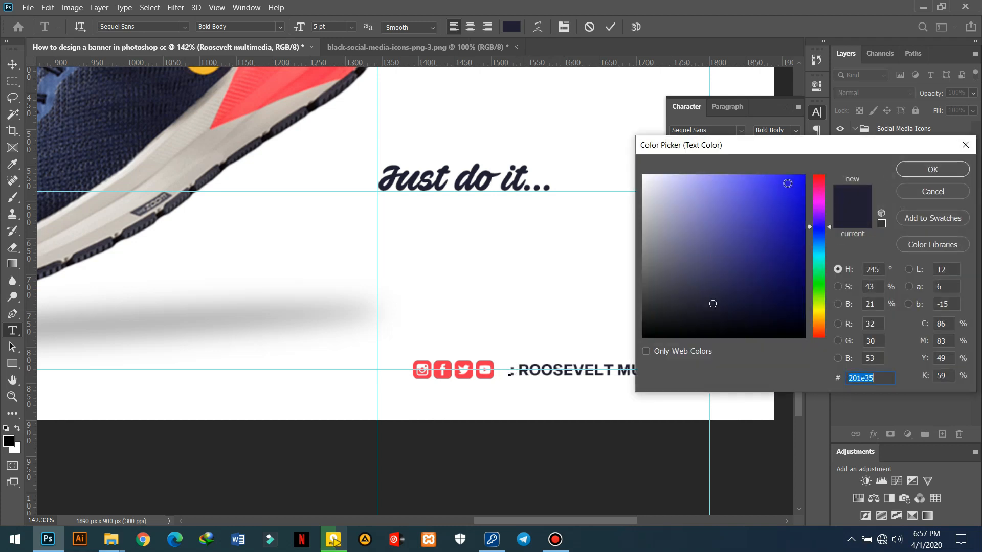
left_click(484, 362)
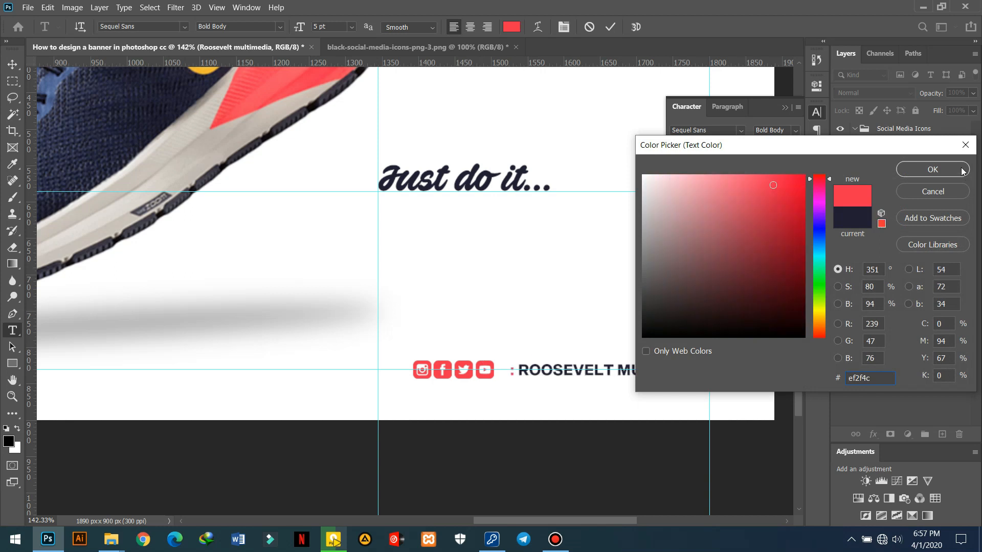
left_click(933, 169)
left_click(612, 27)
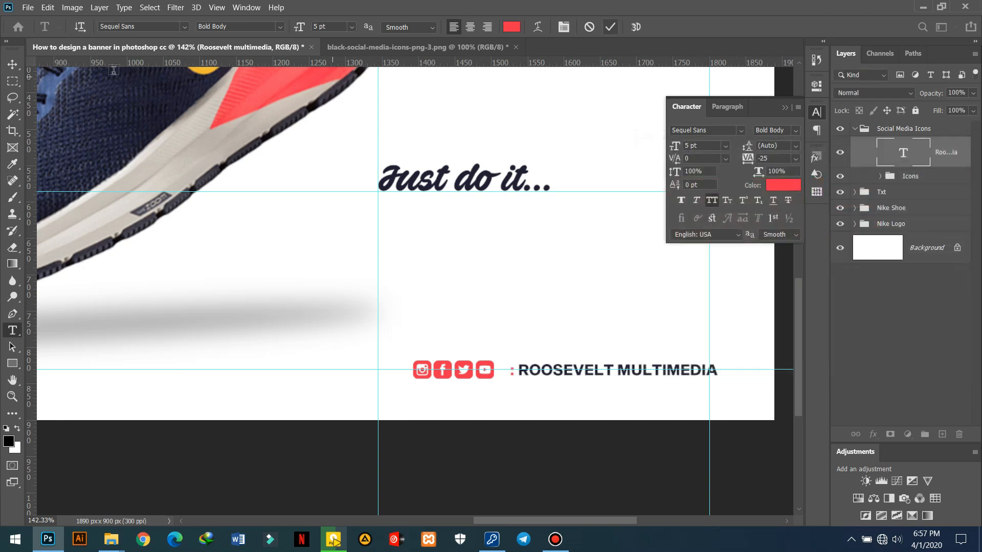
Move the Roosevelt Multimedia text left so its right edge sits on the right vertical guide.
left_click(13, 64)
scroll(670, 381, "up", 3)
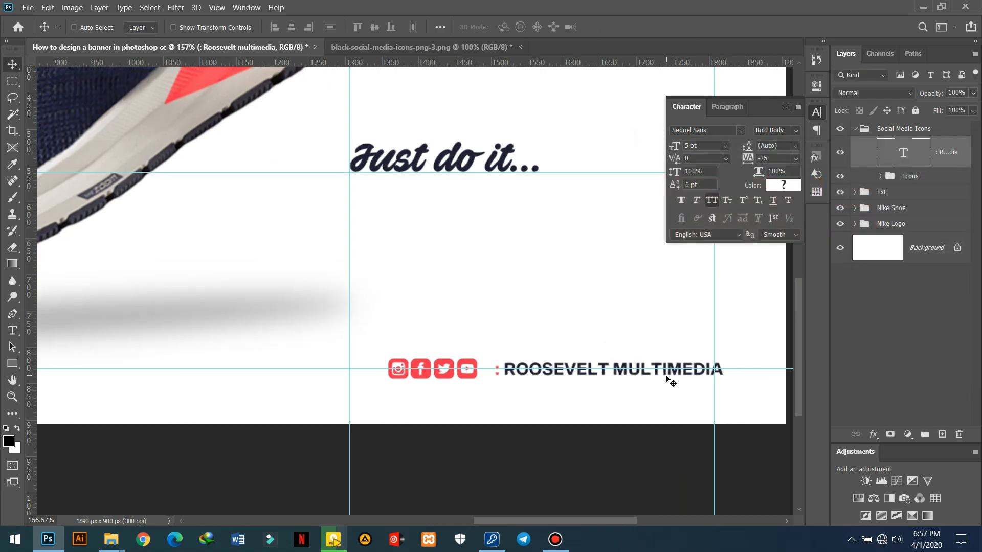
left_click_drag(698, 377, 687, 377)
key("Right")
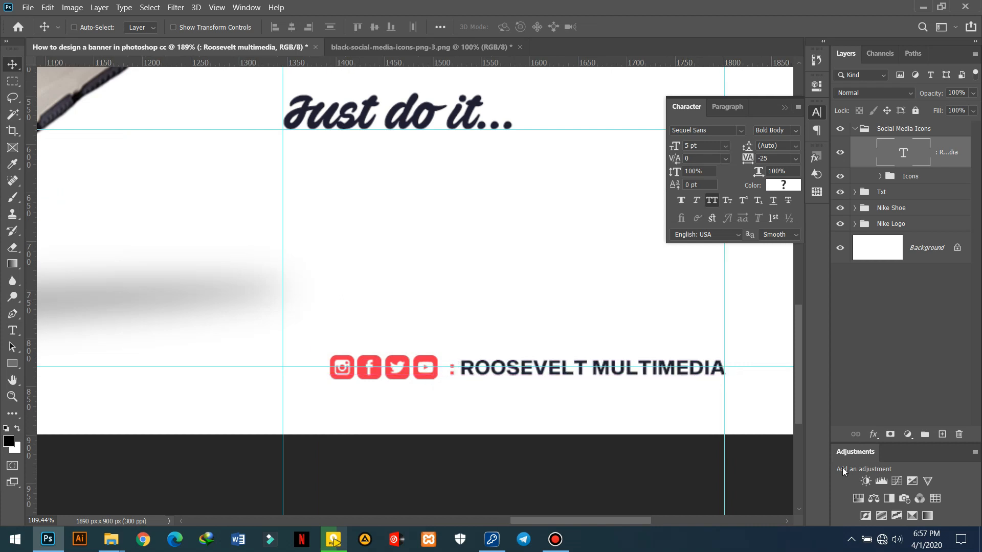
key("Left")
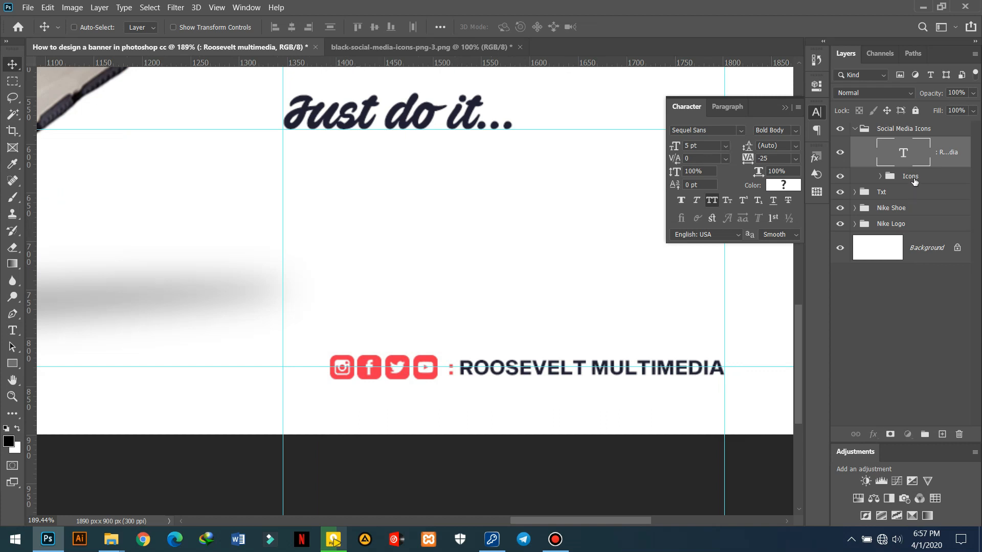
Nudge the Icons group slightly right towards the colon and collapse the Character panel.
left_click(914, 179)
key("Right")
key("Right")
scroll(629, 256, "down", 10)
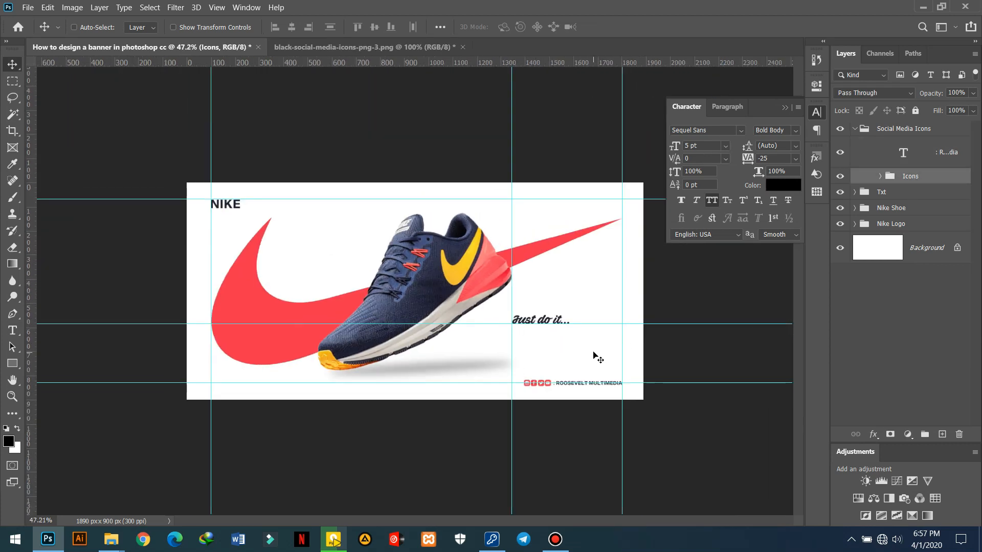
scroll(593, 354, "up", 2)
left_click(785, 108)
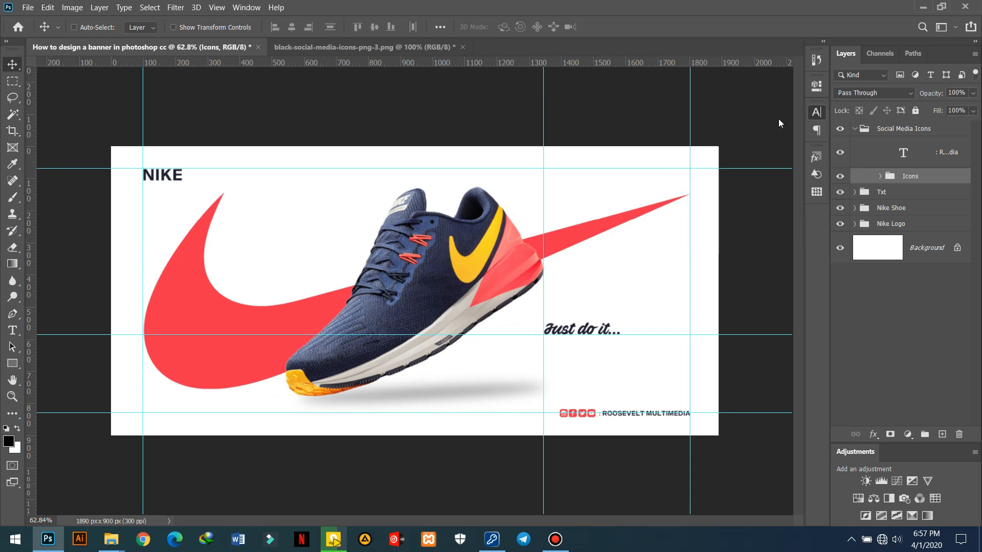
scroll(680, 338, "up", 1)
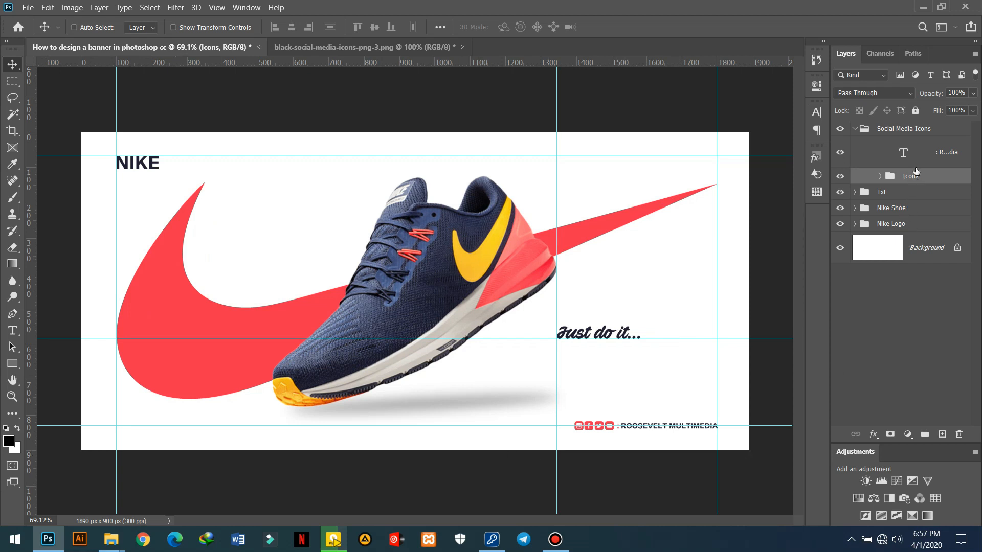
Collapse the Social Media Icons group and scale it to 104.39%, keeping its right edge on the right vertical guide.
left_click(855, 129)
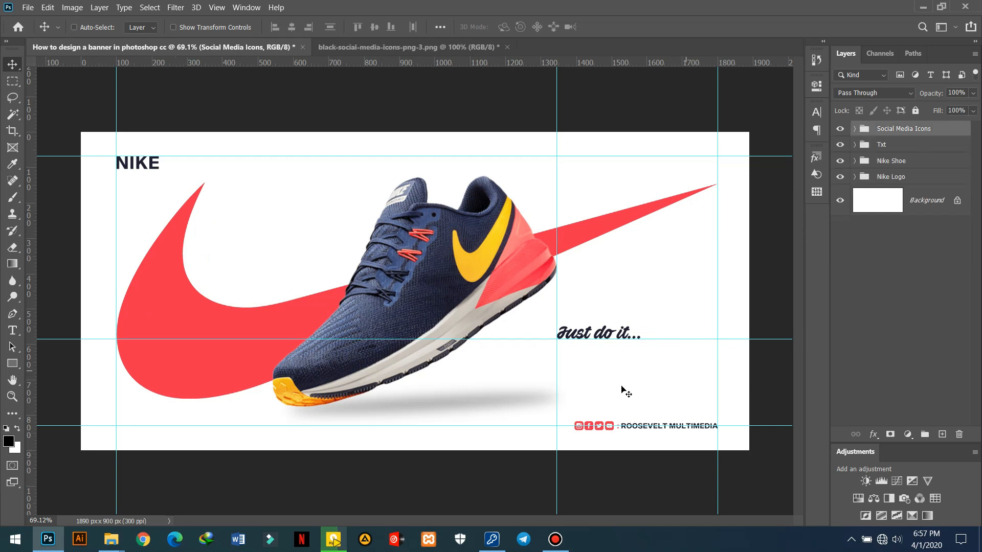
key("ctrl+t")
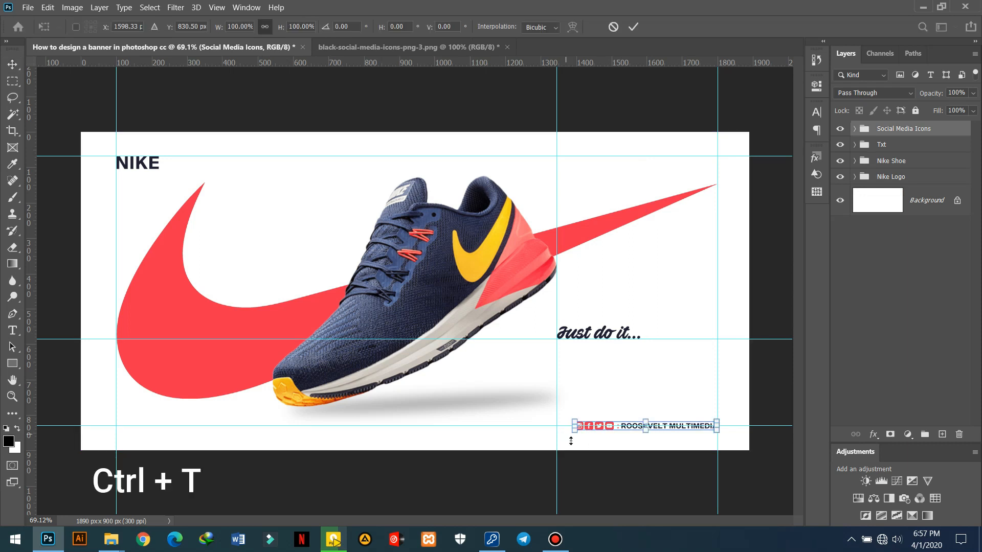
scroll(570, 441, "up", 6)
scroll(639, 444, "up", 1)
left_click_drag(668, 395, 523, 390)
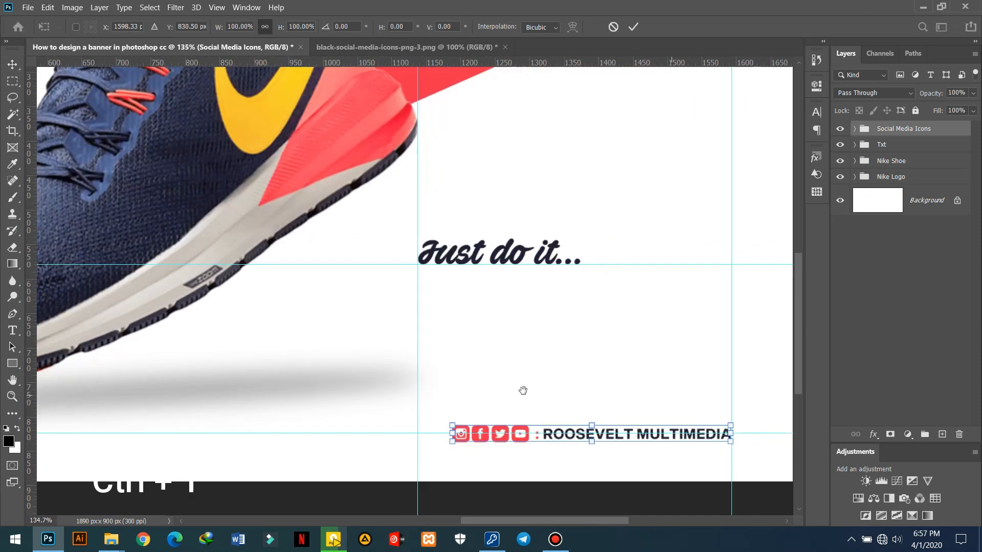
left_click_drag(452, 440, 441, 445)
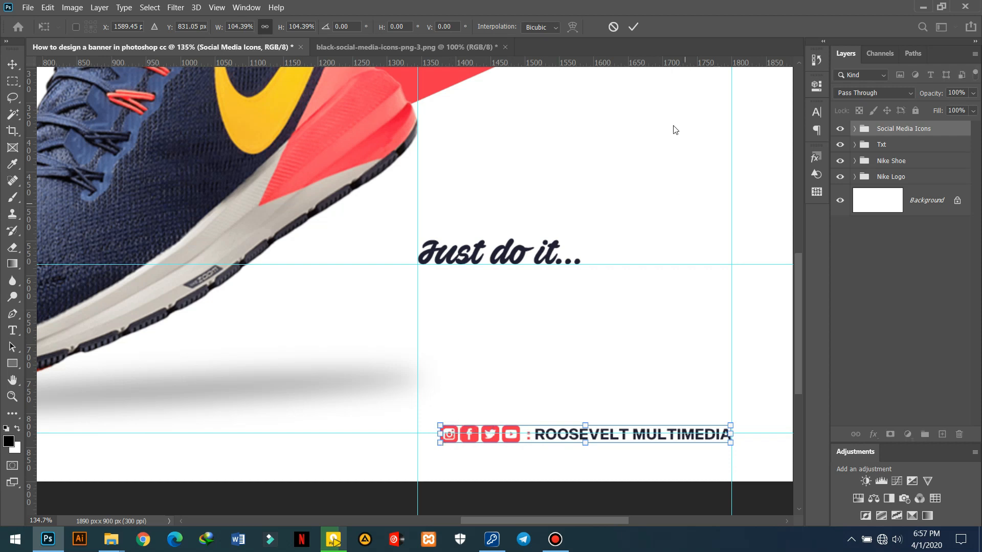
left_click(632, 30)
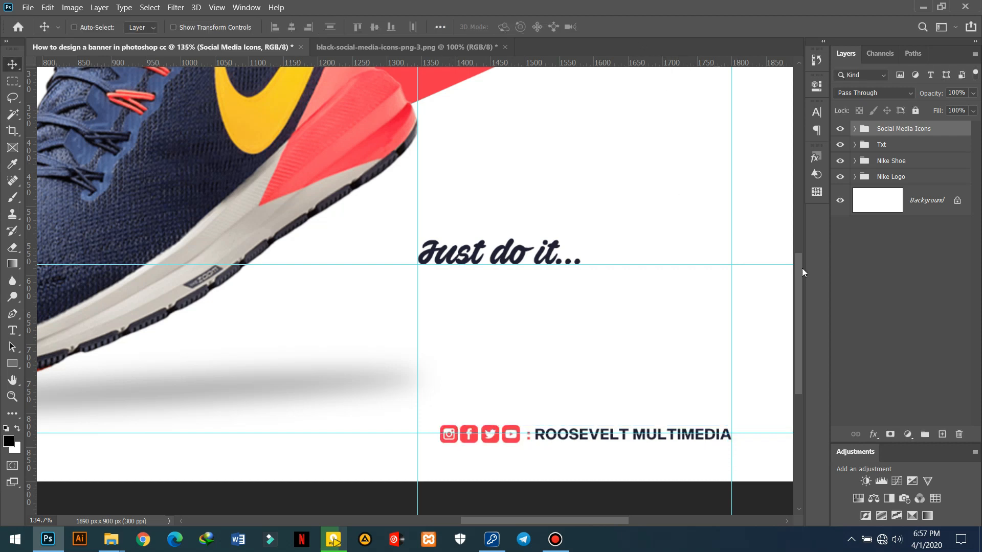
scroll(633, 384, "down", 6)
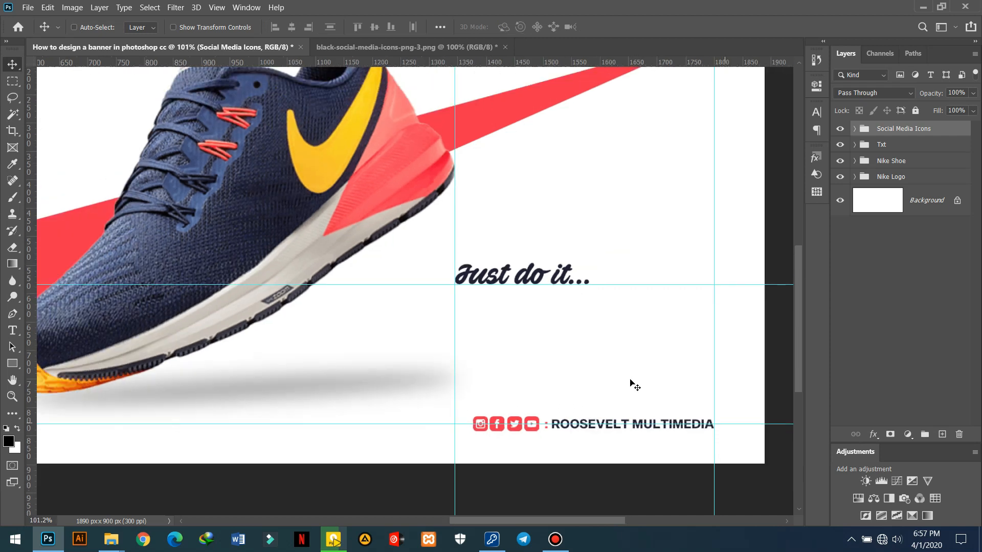
scroll(613, 345, "up", 1)
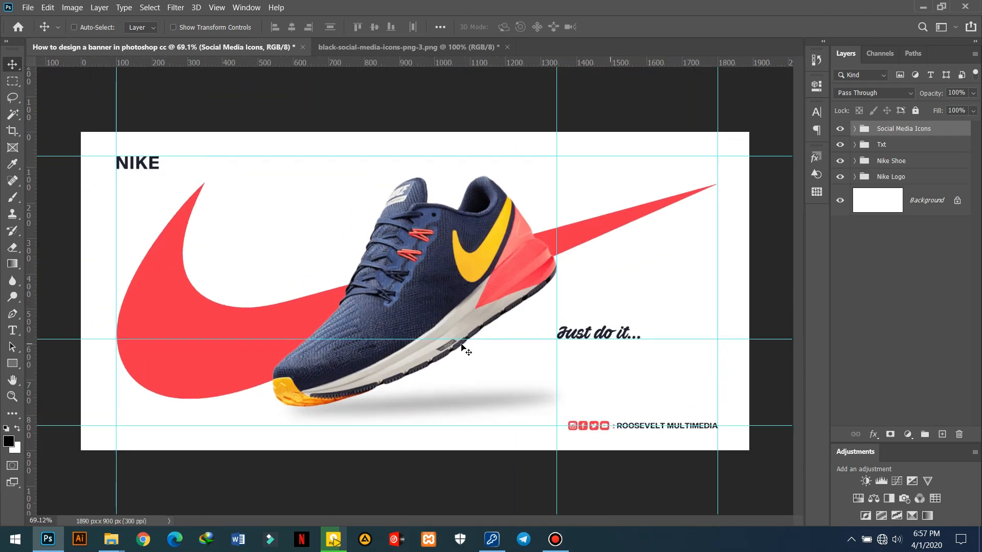
Switch to File Explorer and open the Smile PSD from the Smile folder in Photoshop.
mouse_move(112, 539)
left_click(187, 470)
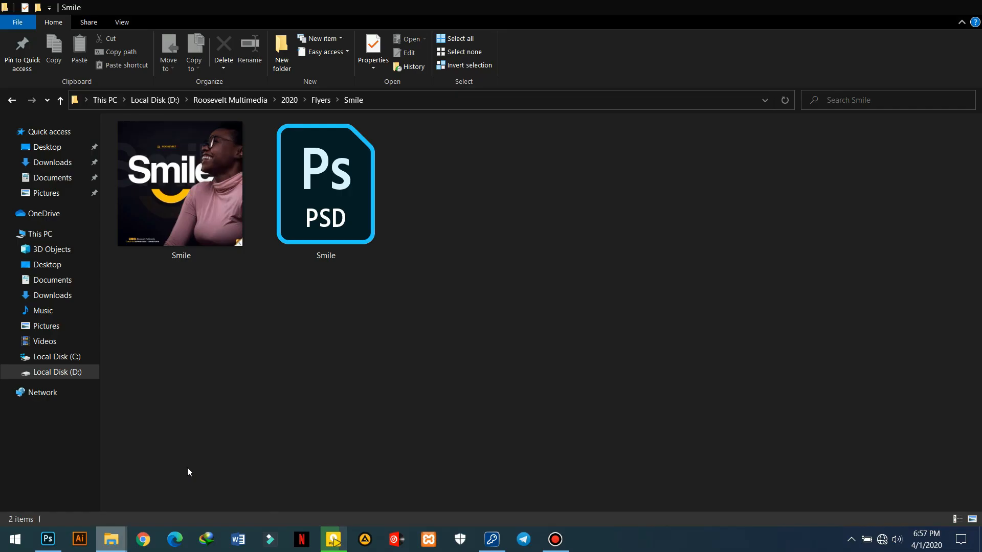
double_click(321, 191)
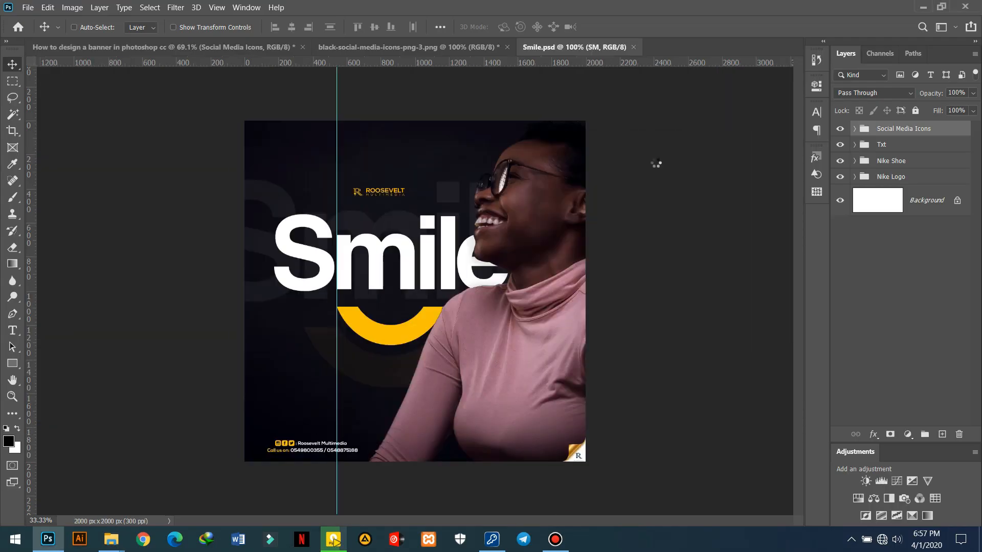
Close the black-social-media-icons-png-3.png document without saving it.
left_click(463, 47)
left_click(506, 47)
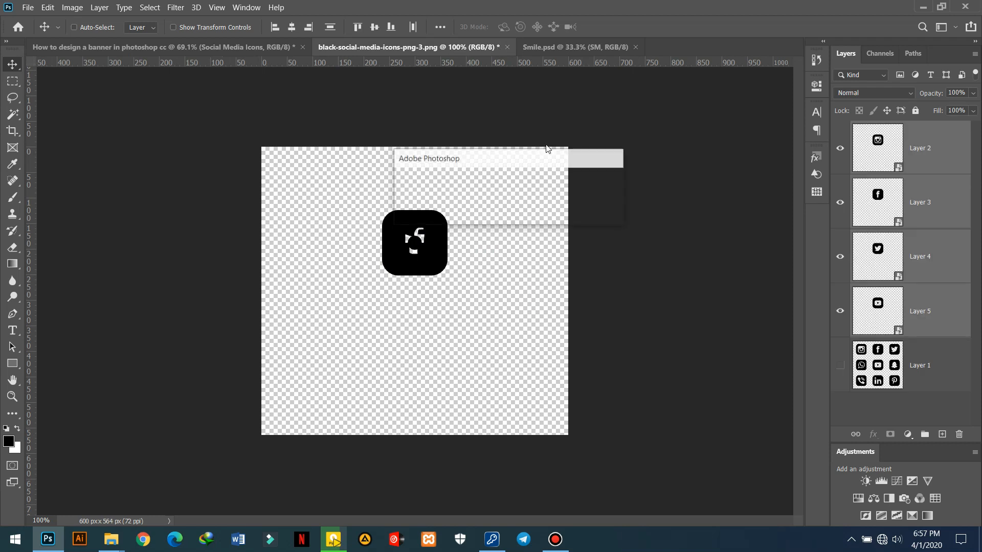
left_click(512, 211)
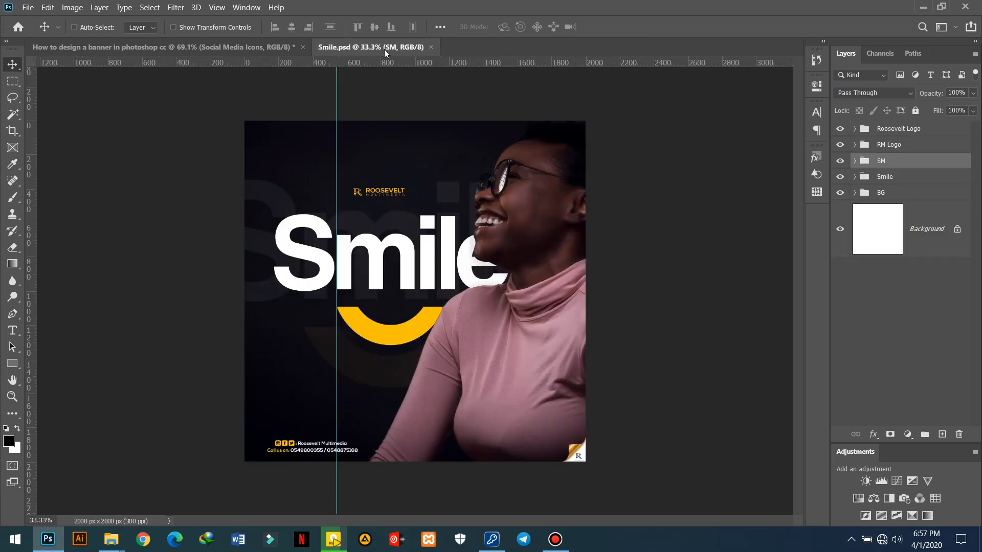
Copy the Roosevelt Logo group from Smile.psd into the banner's lower-right corner and scale it to 59.95%.
left_click(923, 130)
left_click_drag(582, 452, 734, 426)
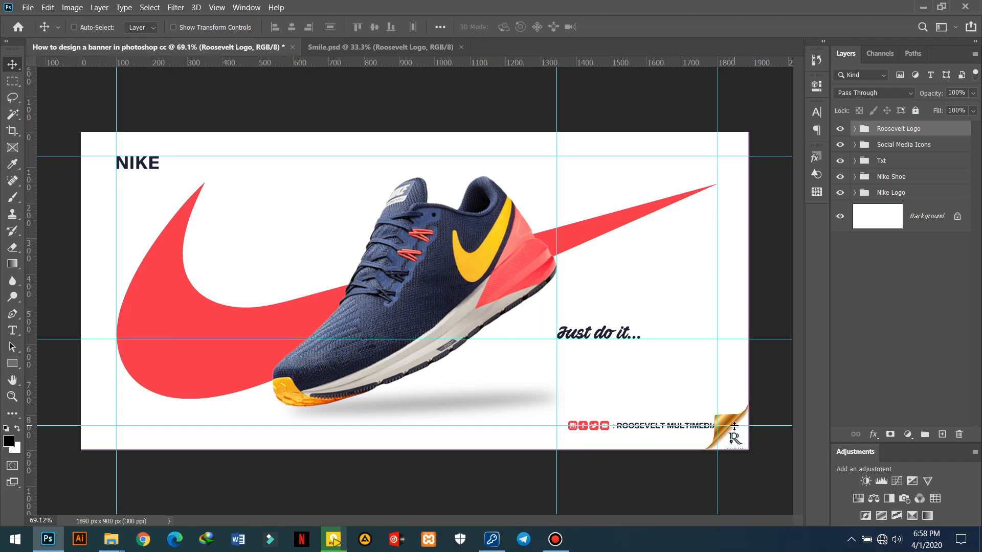
key("ctrl+t")
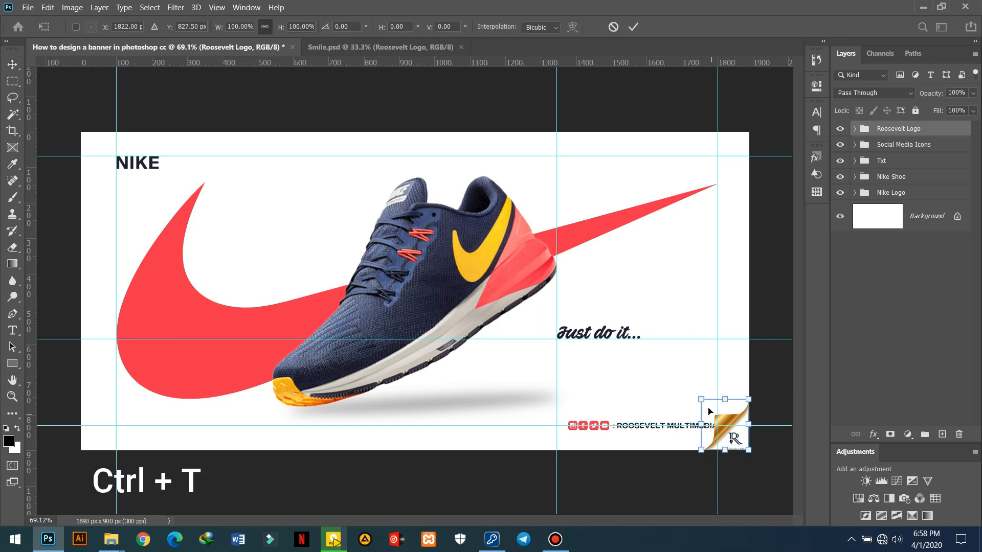
left_click_drag(703, 399, 722, 418)
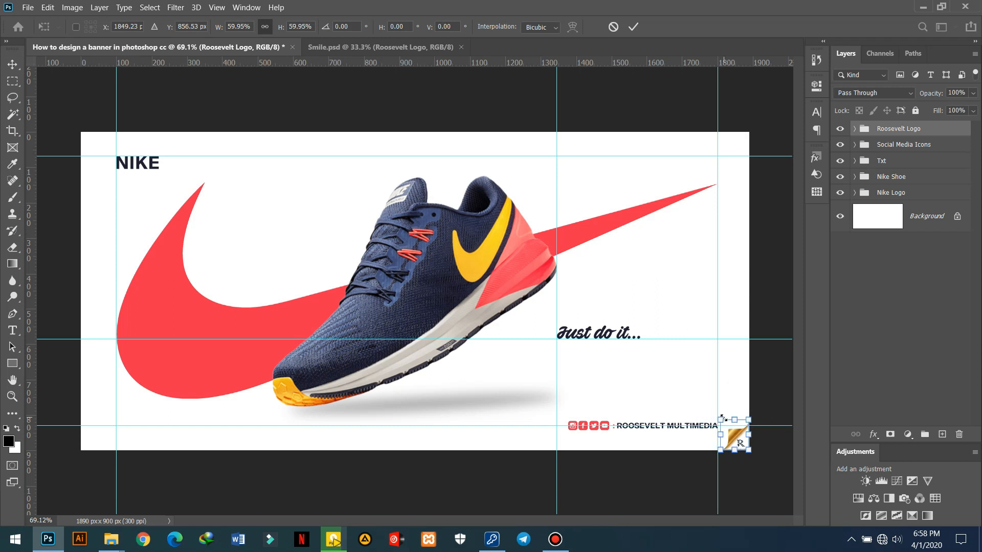
left_click(634, 27)
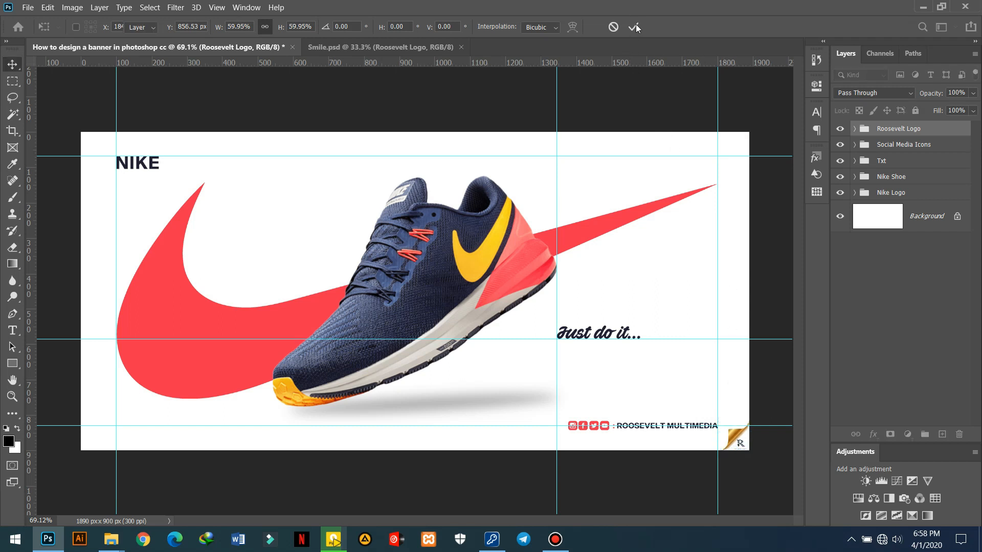
Hide the guides and review the whole banner.
key("ctrl+semicolon")
scroll(540, 269, "down", 5)
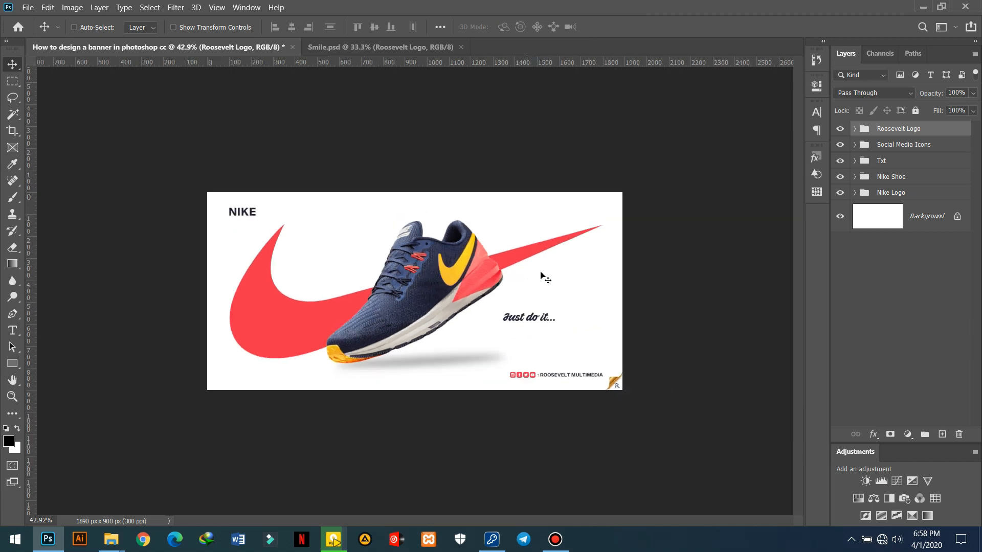
scroll(586, 276, "up", 2)
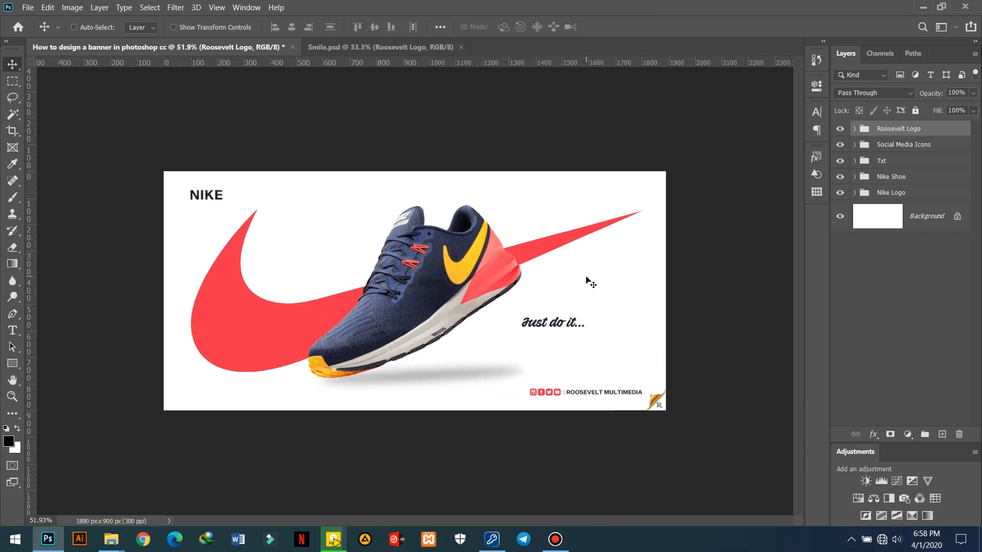
key("ctrl+plus")
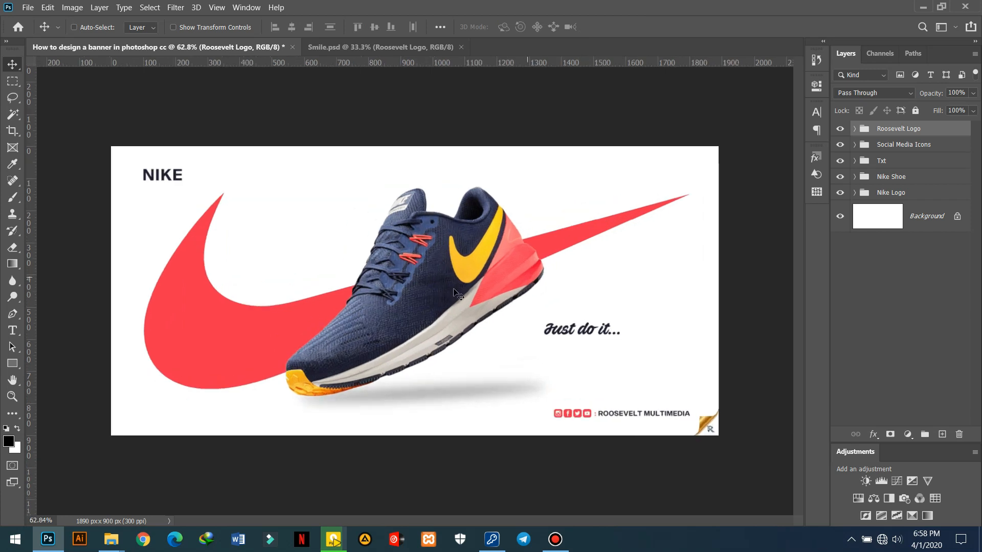
key("ctrl+plus")
key("ctrl+plus")
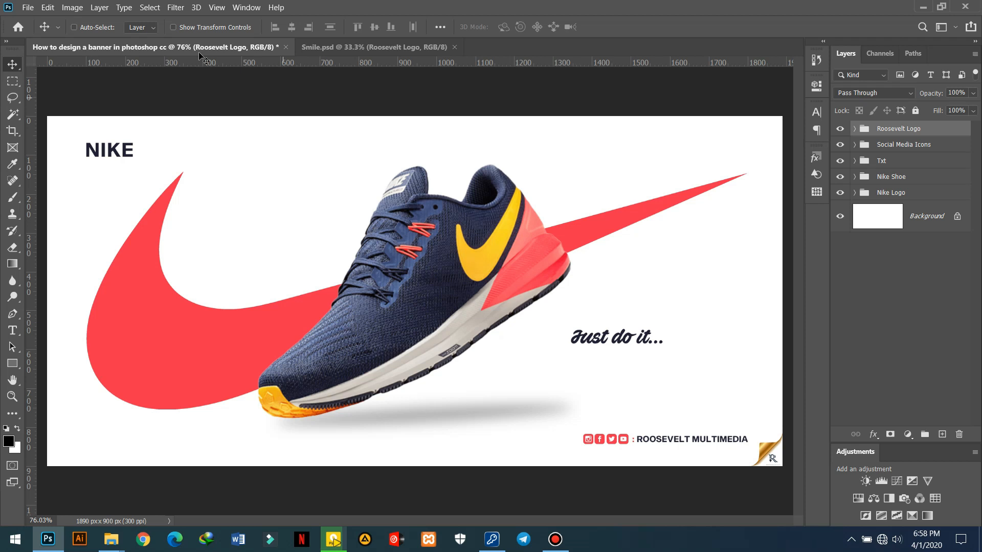
Save the banner as a JPEG in the Desktop folder "How to design a sneaker banner - 06" at quality 12, Baseline ("Standard").
left_click(27, 7)
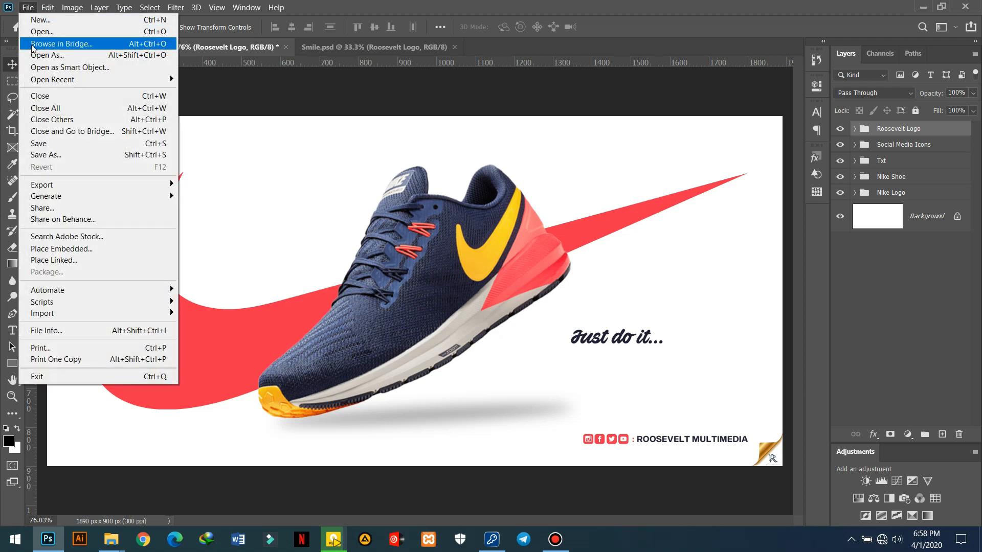
left_click(63, 154)
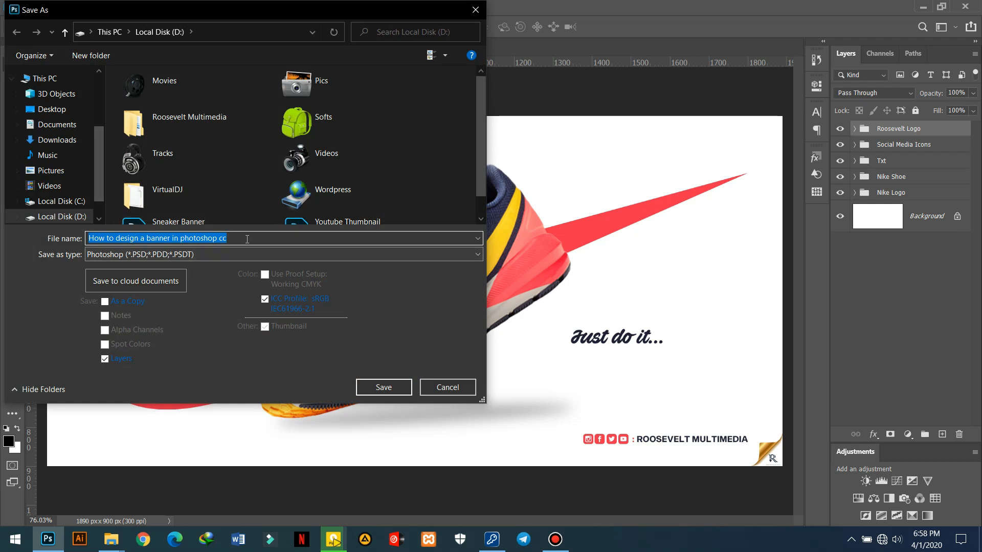
left_click(215, 255)
left_click(118, 360)
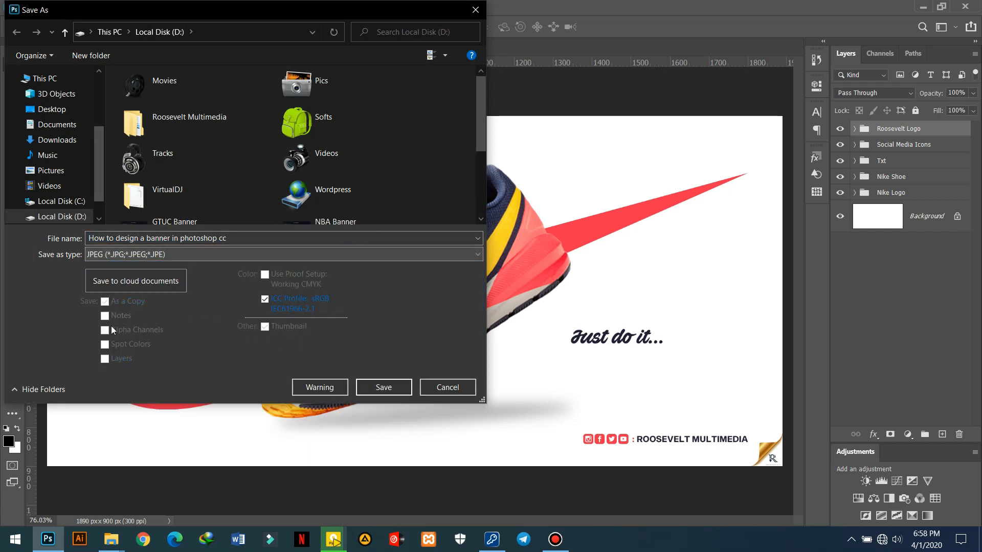
left_click(53, 114)
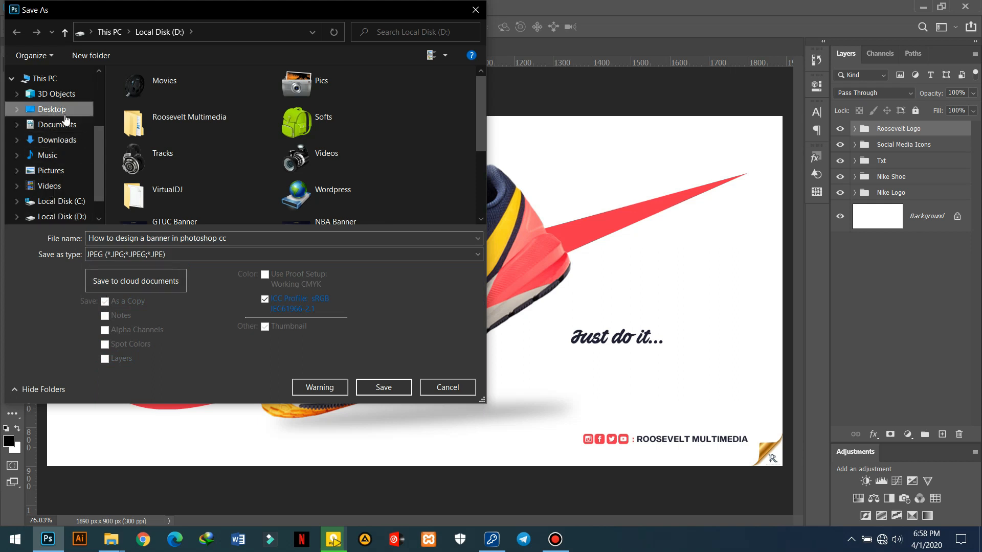
double_click(133, 97)
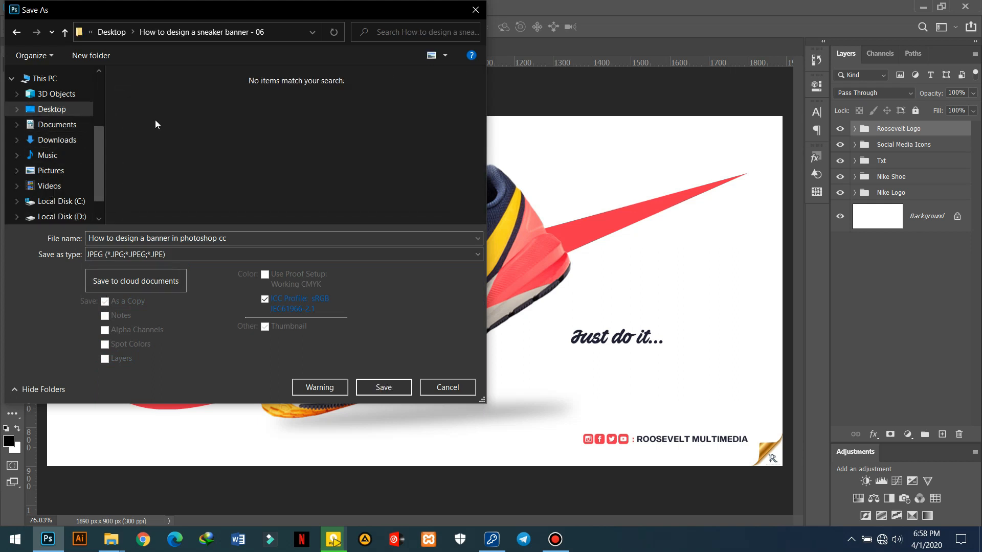
left_click(390, 388)
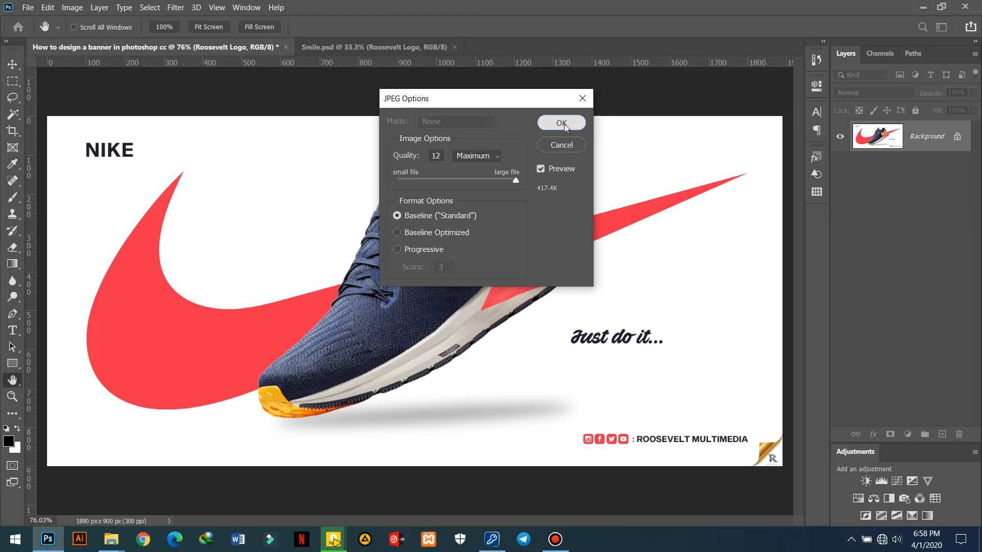
left_click(561, 123)
Switch to the sneaker banner folder in File Explorer and open the exported banner image.
mouse_move(112, 550)
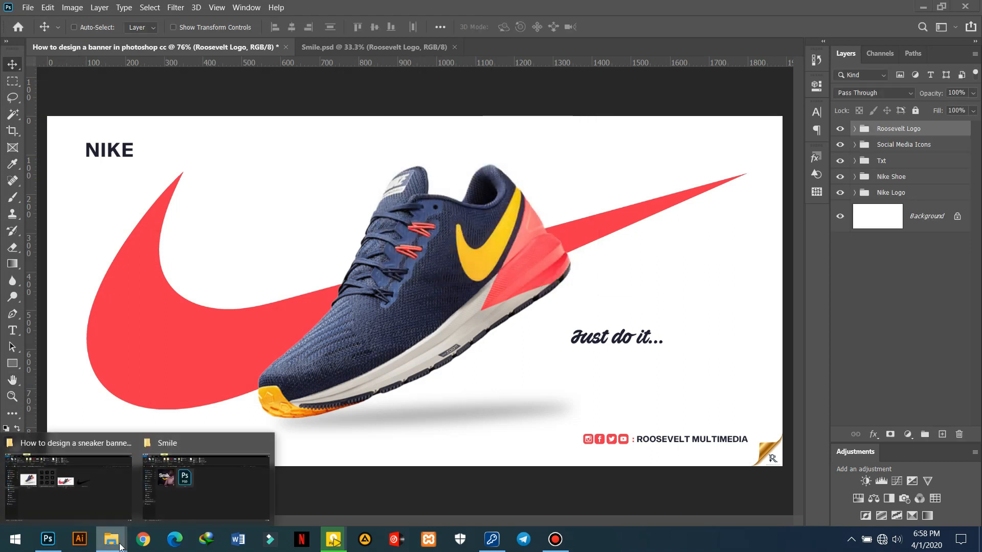
left_click(81, 487)
double_click(477, 211)
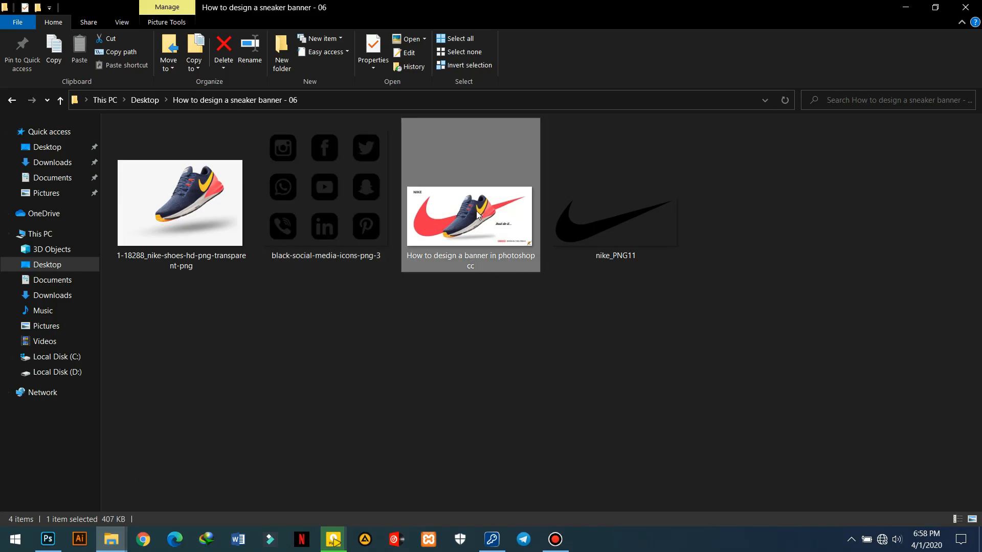